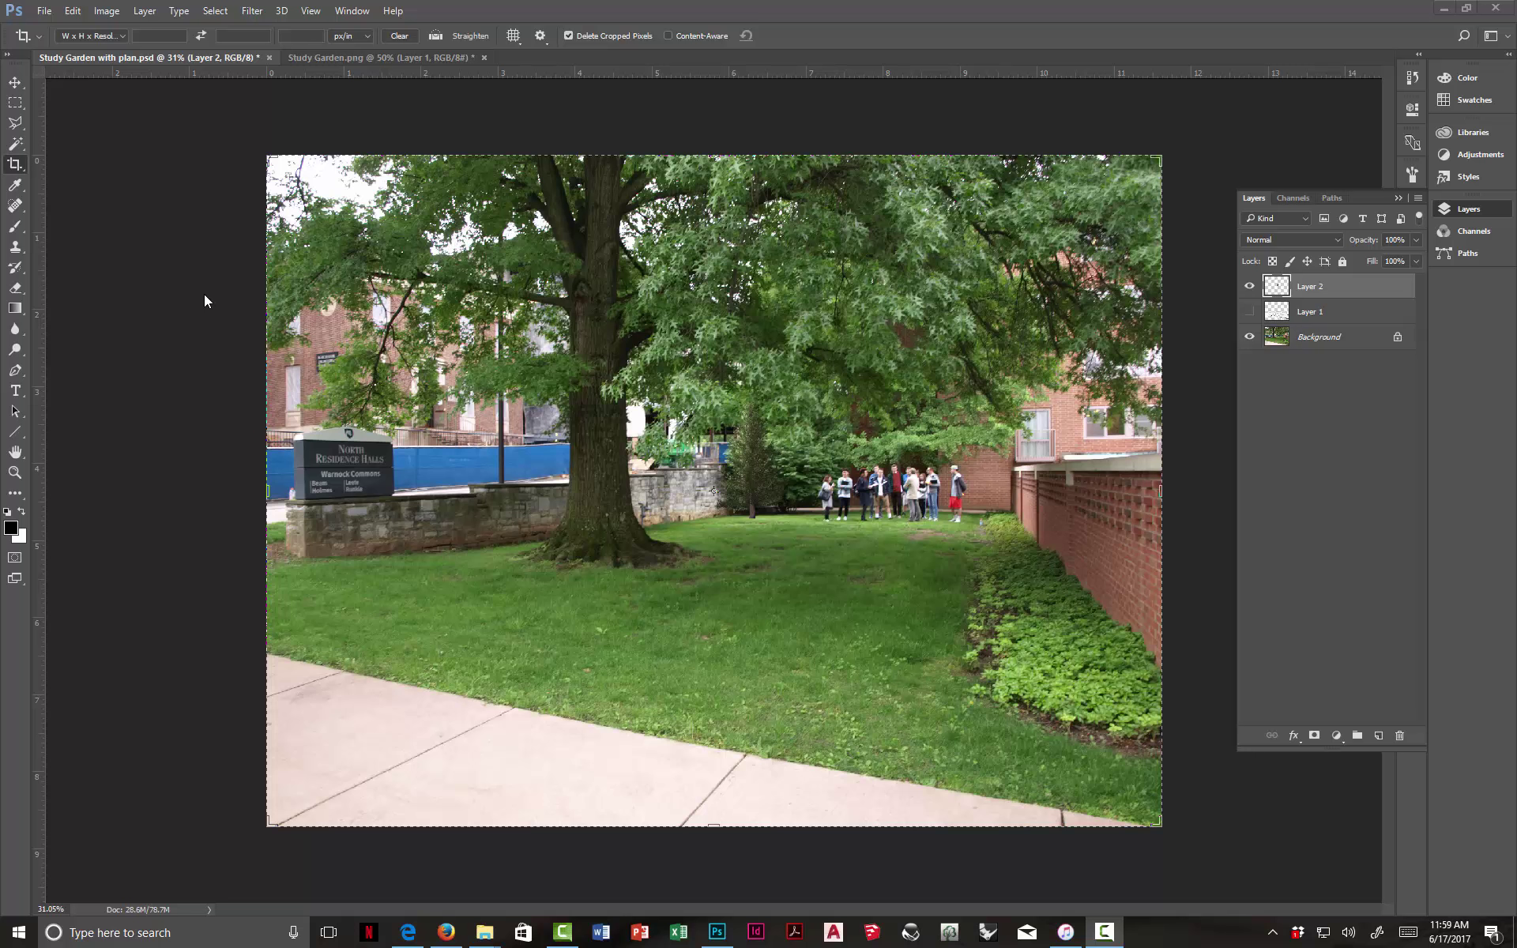
- Turn off Layer 2's visibility so only the Background garden photo shows
left_click(1250, 286)
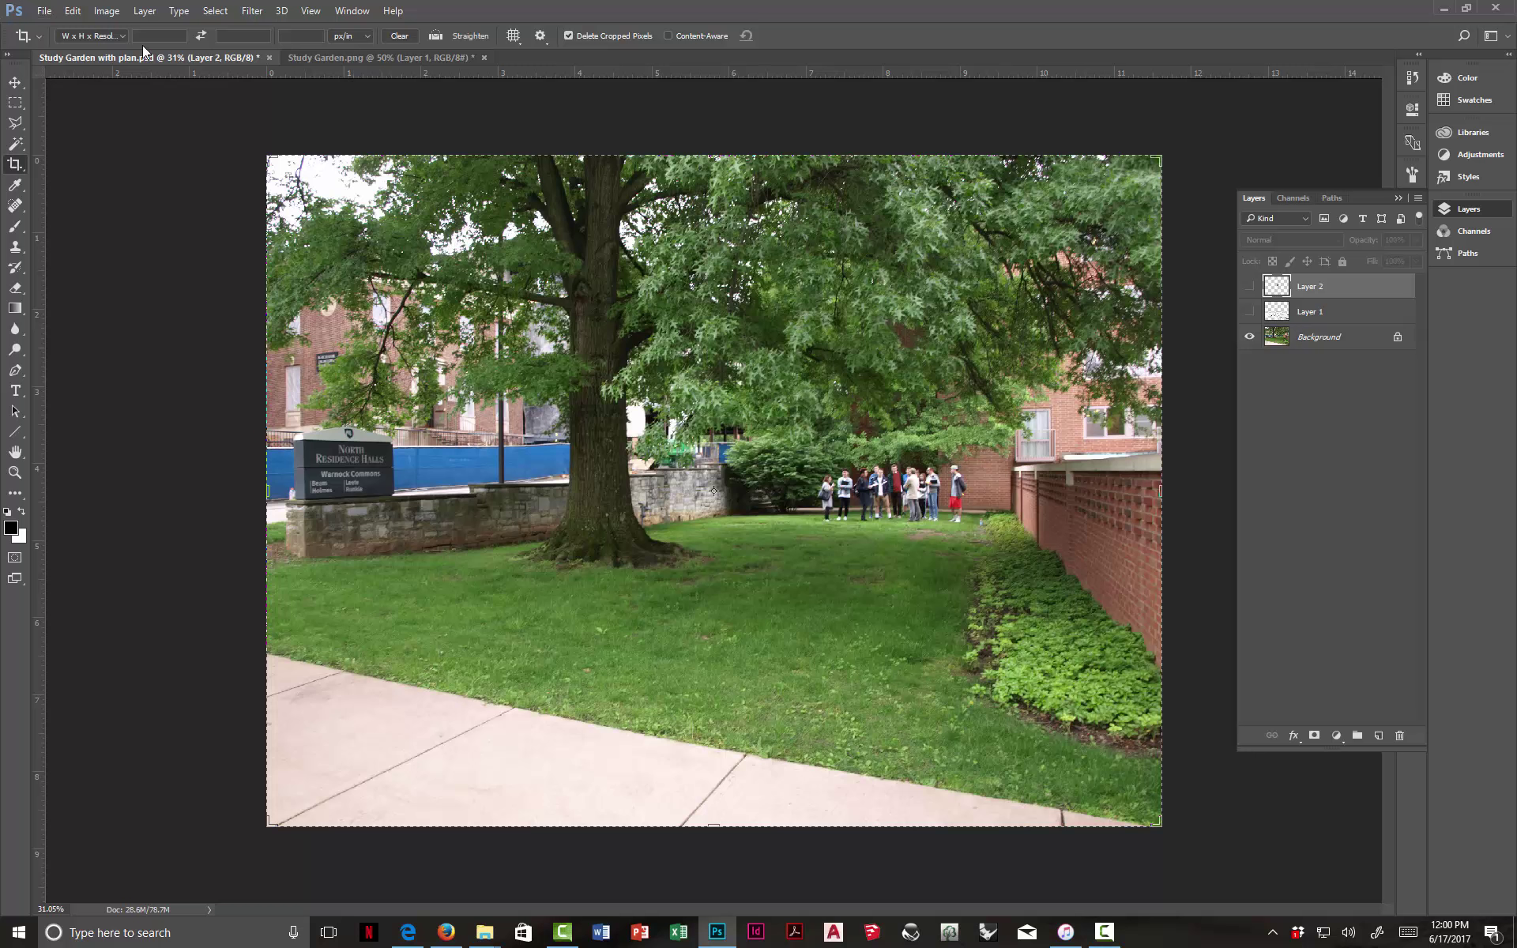
- Open doc(1).pdf from the Photomontage Primer folder as a new document
left_click(45, 11)
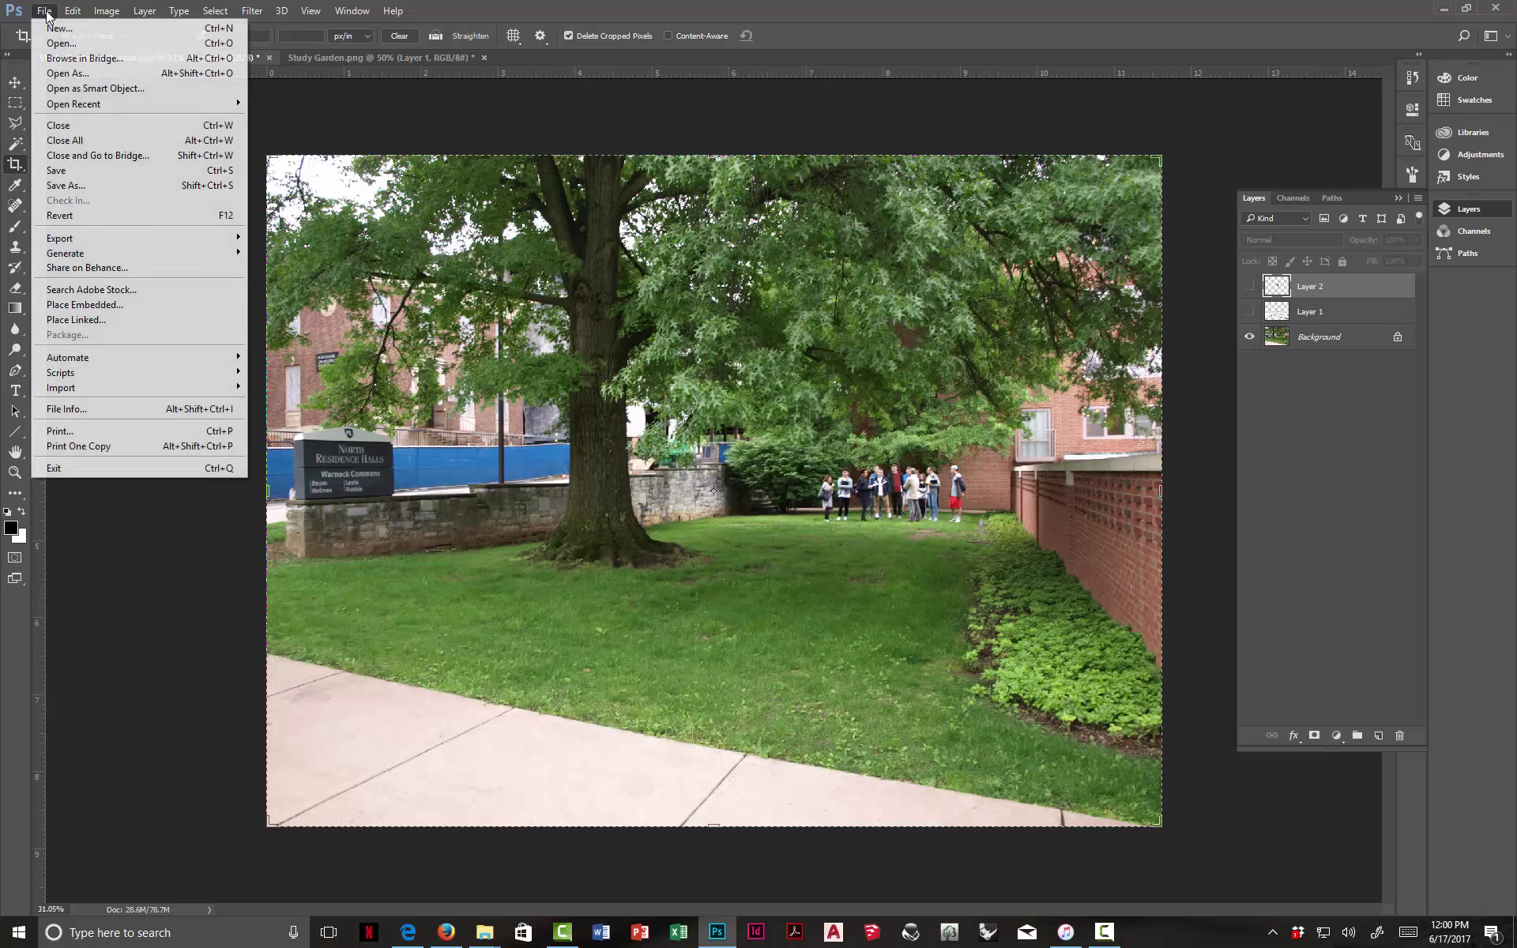
left_click(52, 41)
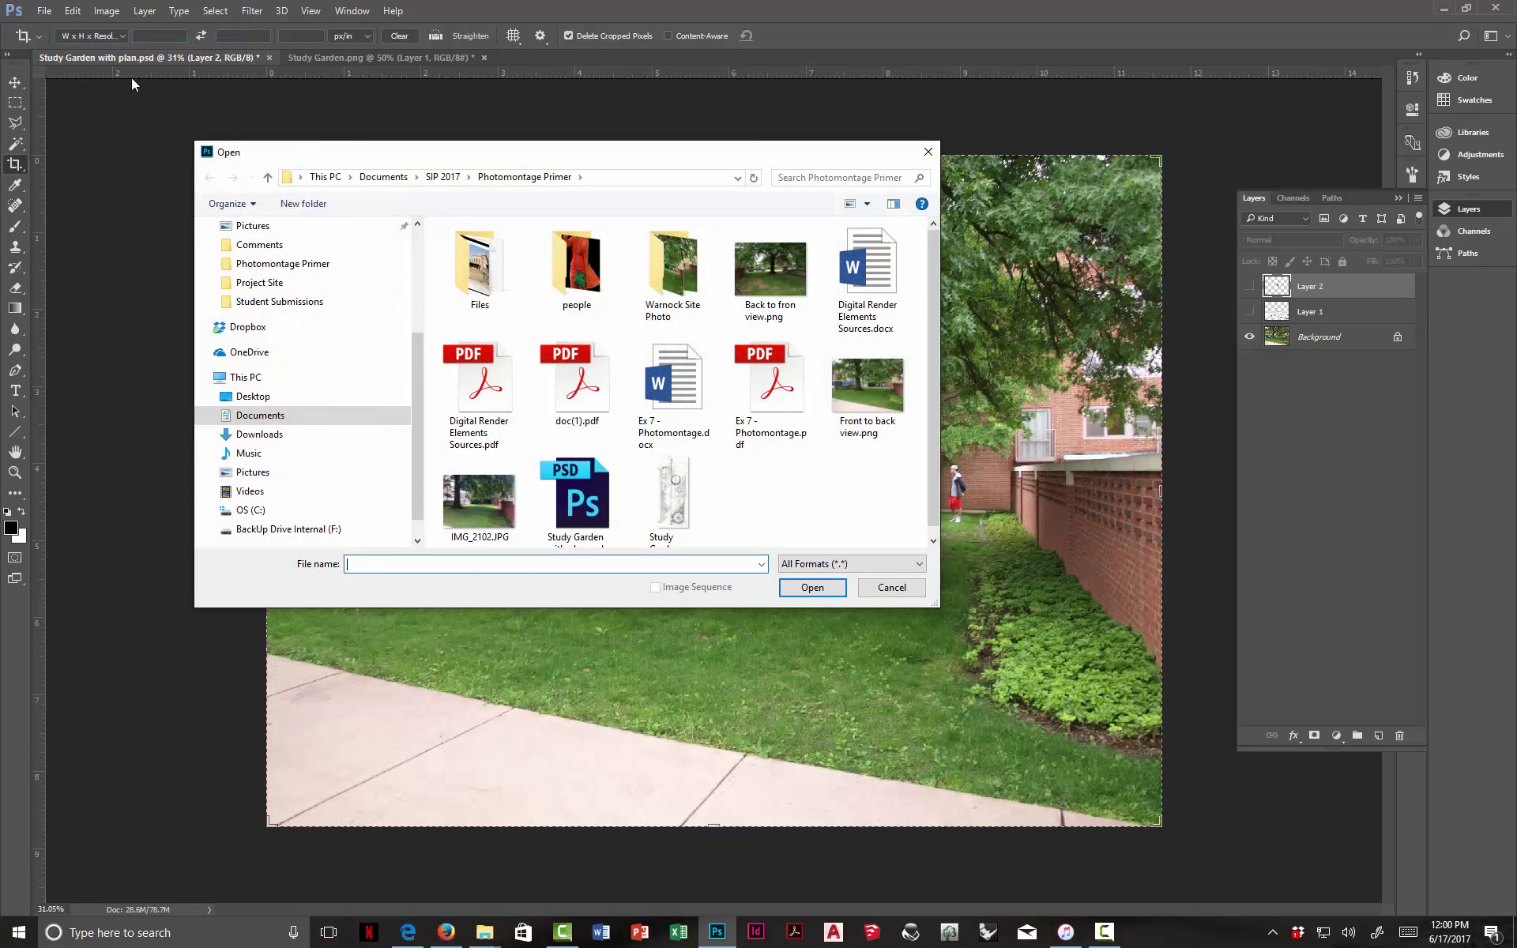
left_click(605, 372)
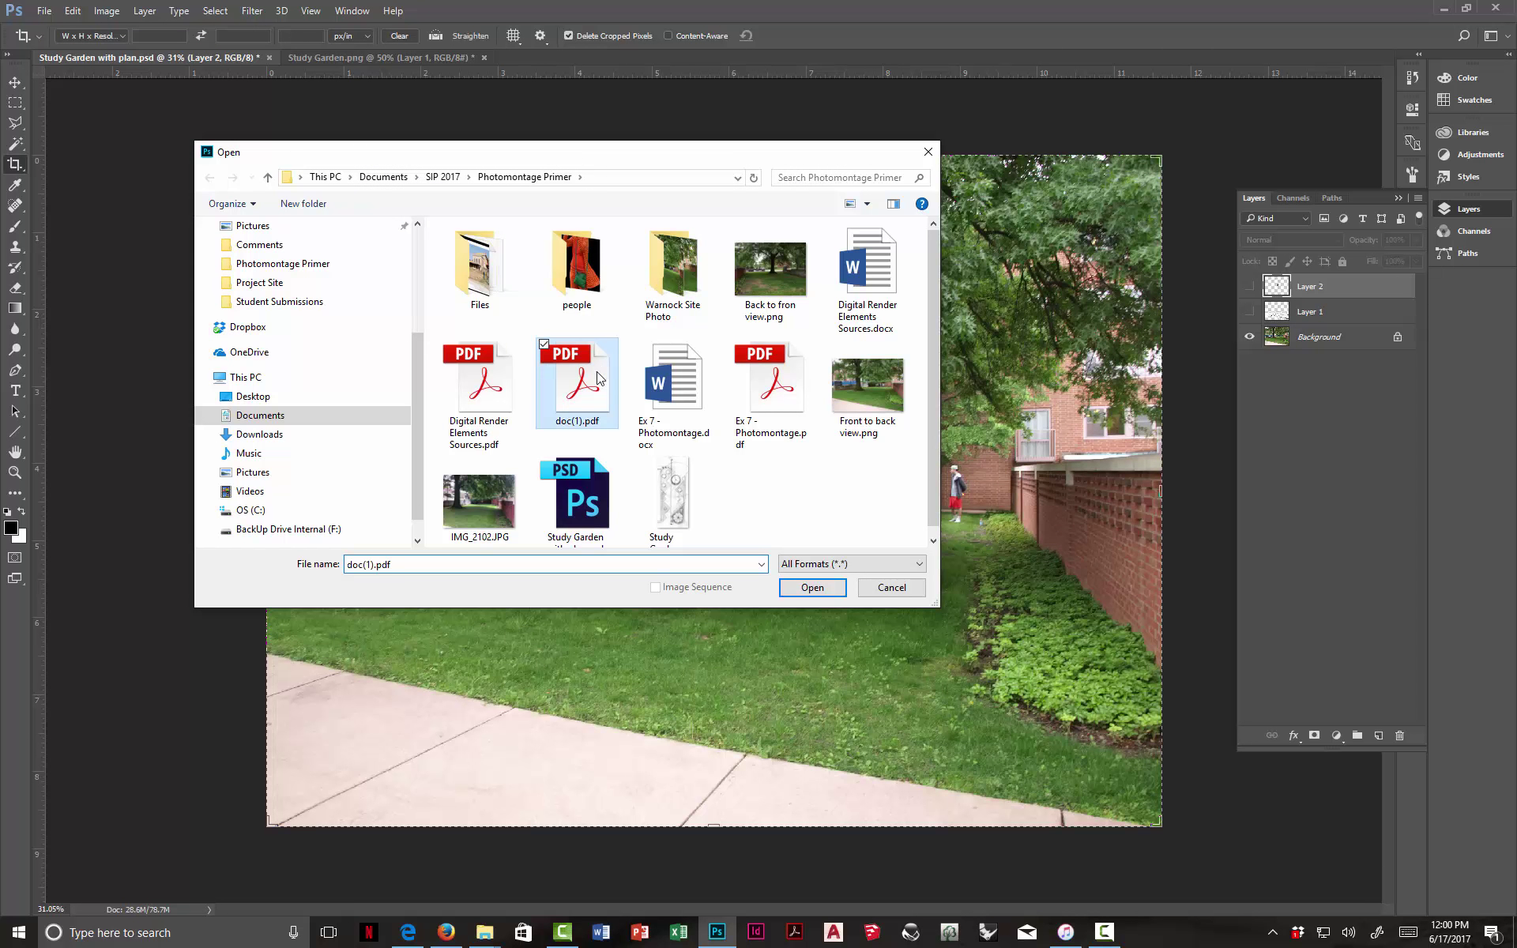
left_click(812, 588)
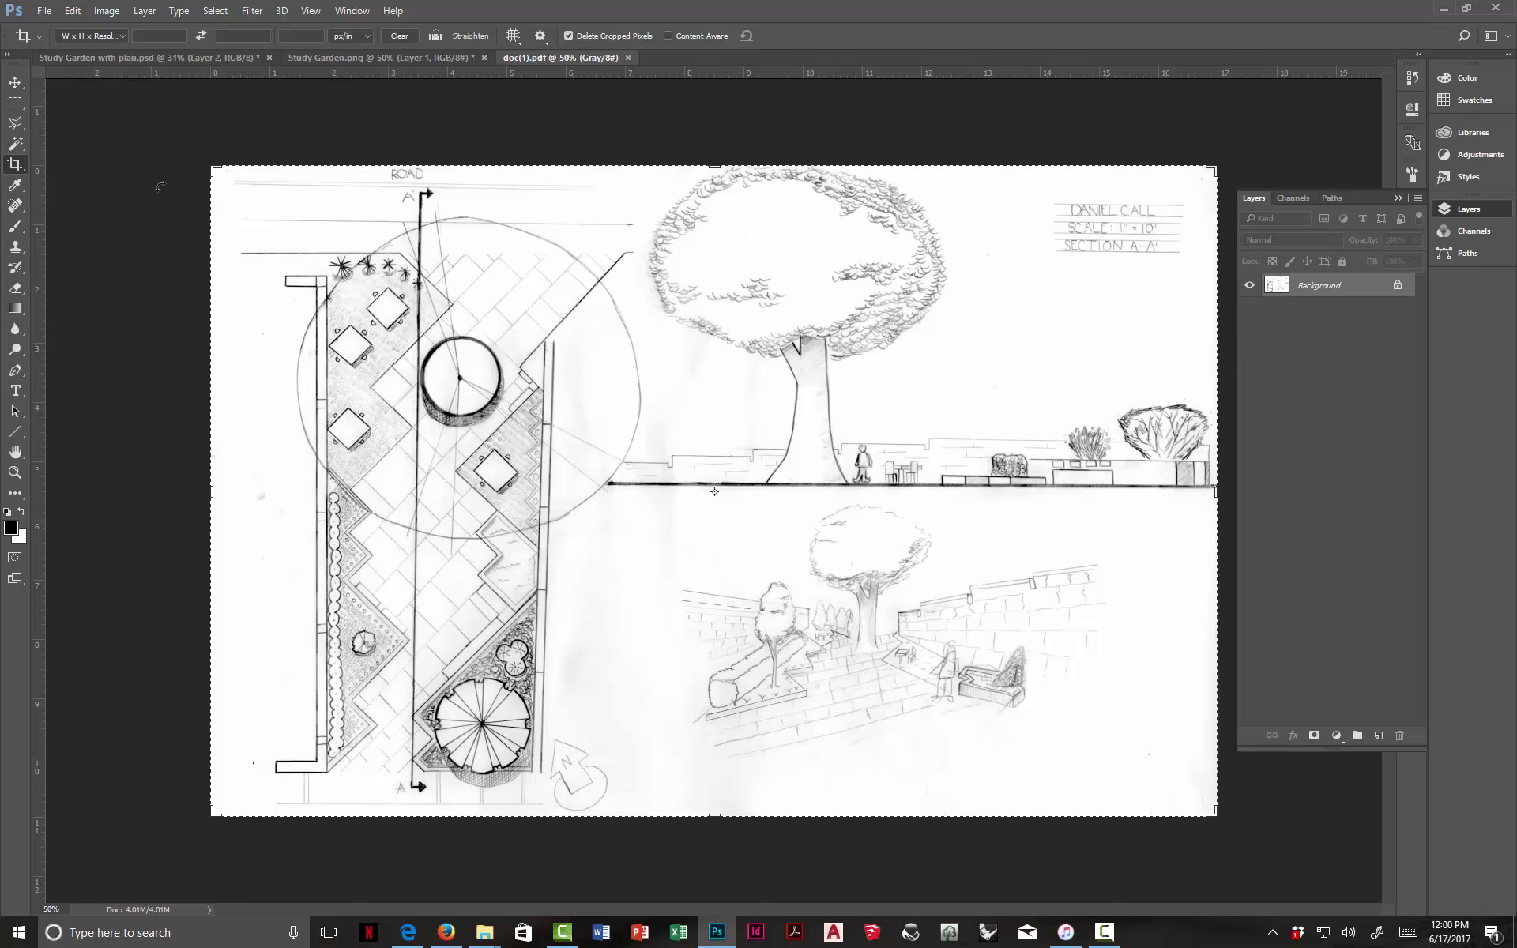
- Marquee-select the hand-drawn courtyard plan on the left of doc(1).pdf and copy it
key("m")
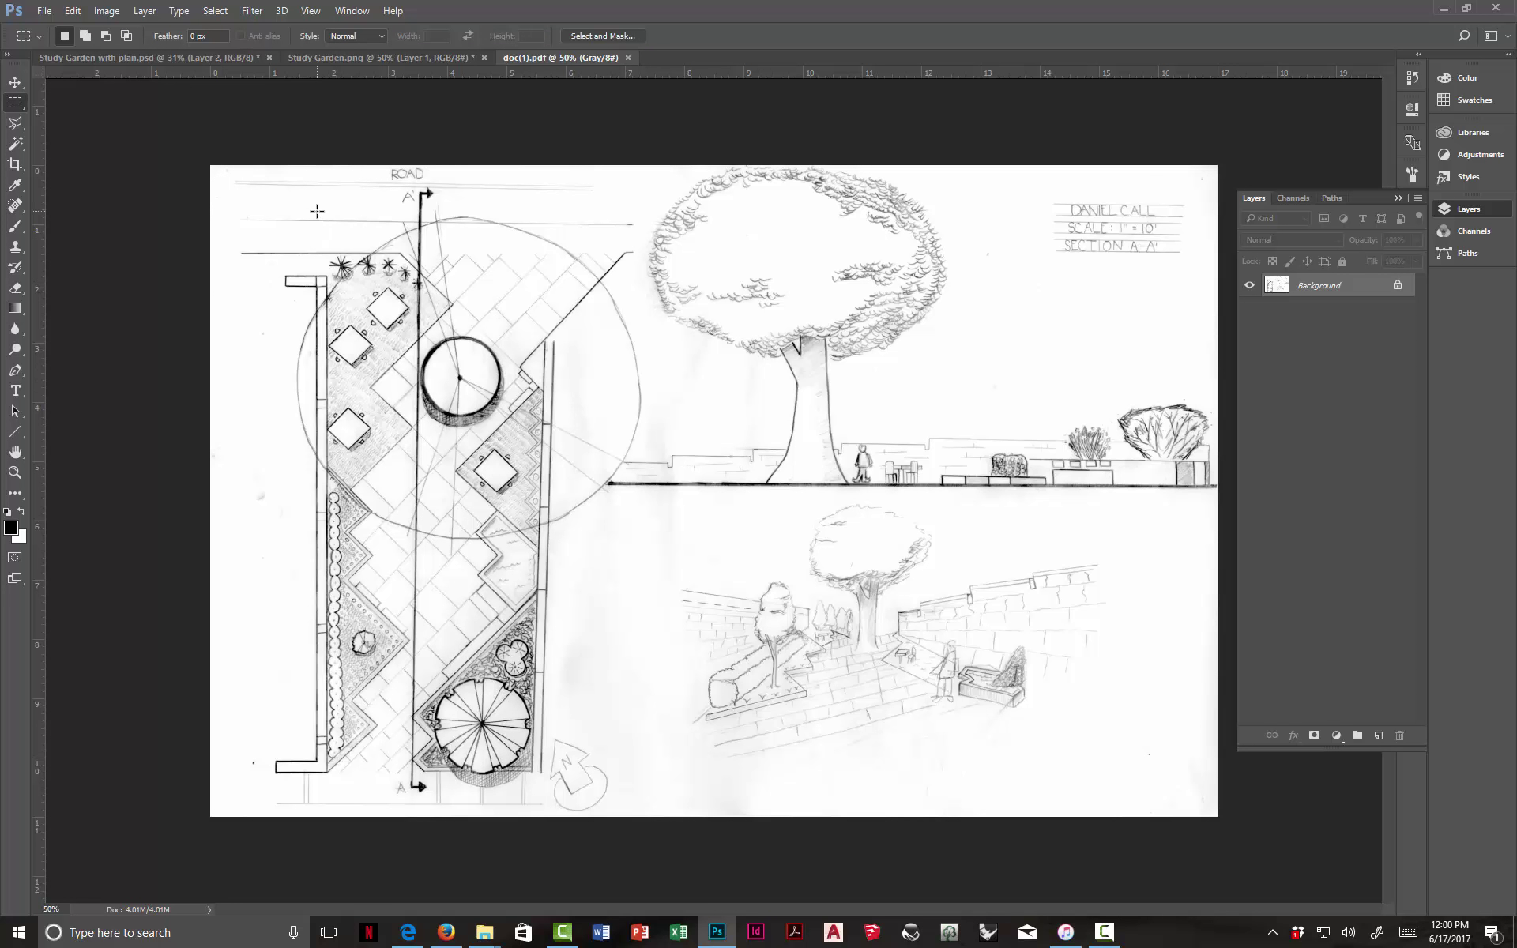
left_click_drag(315, 204, 559, 809)
left_click(72, 10)
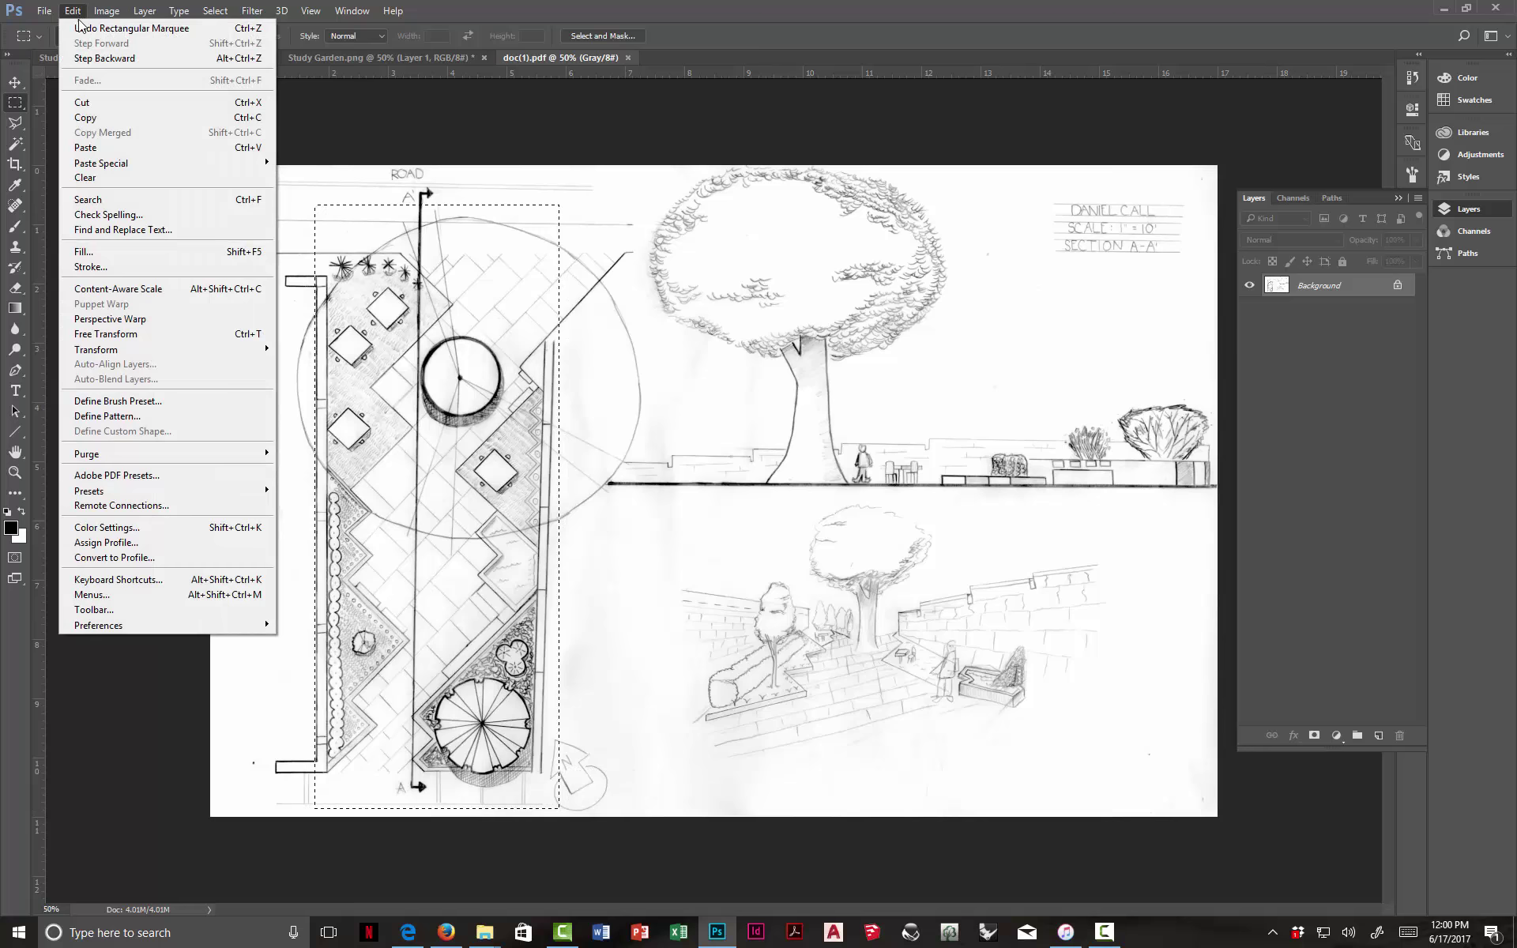
left_click(86, 118)
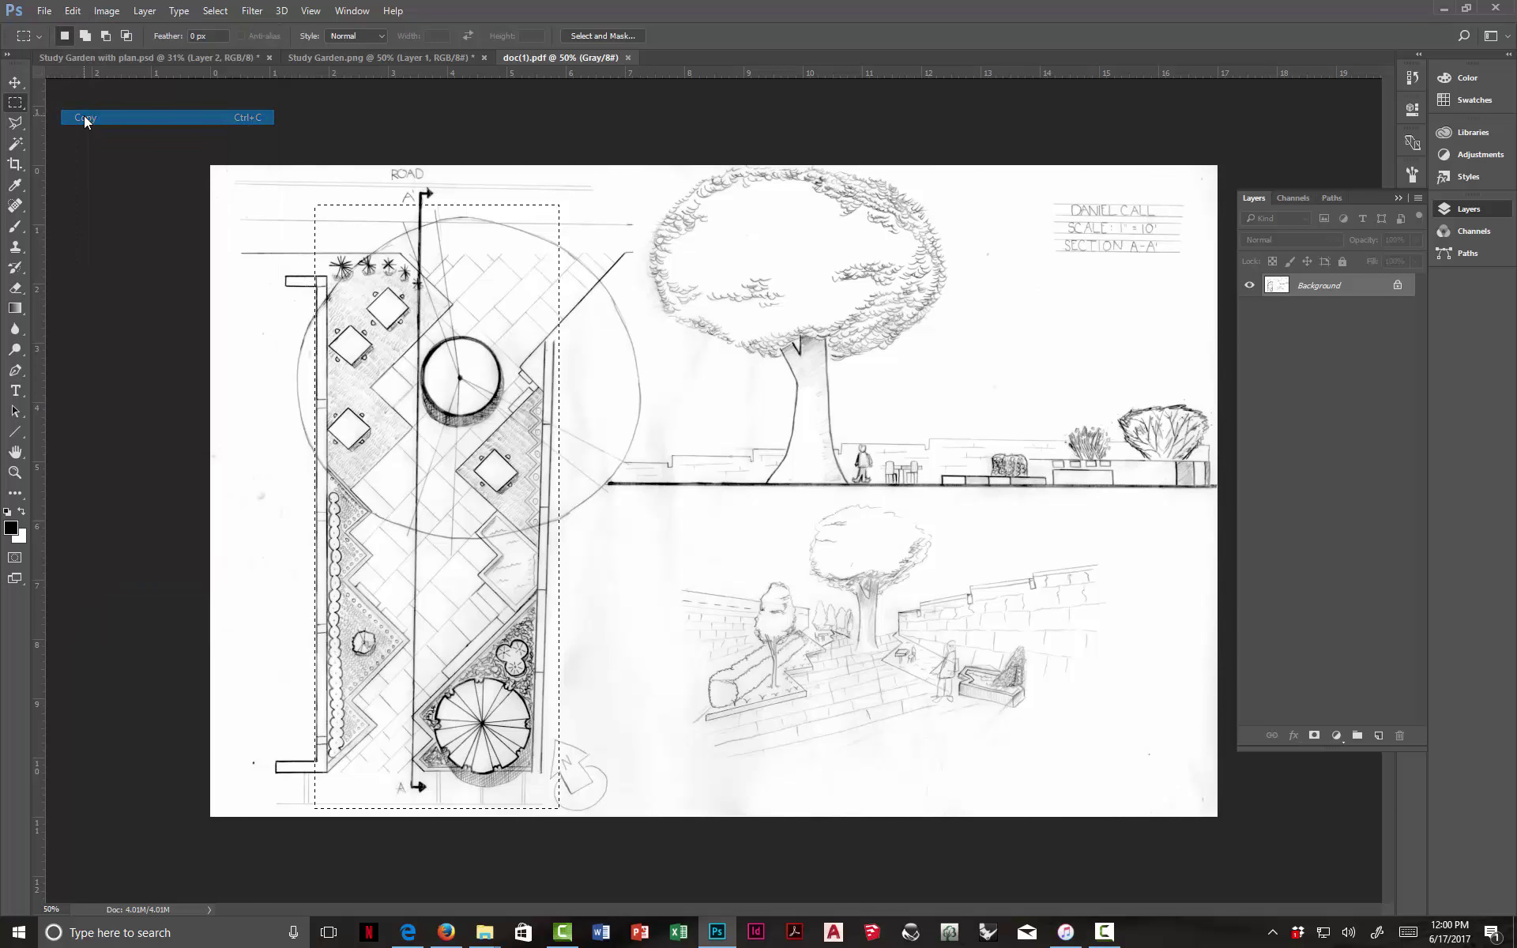
- Create a 620 × 1530 px grayscale Clipboard-preset document and paste the plan in as Layer 1
left_click(330, 59)
key("ctrl+v")
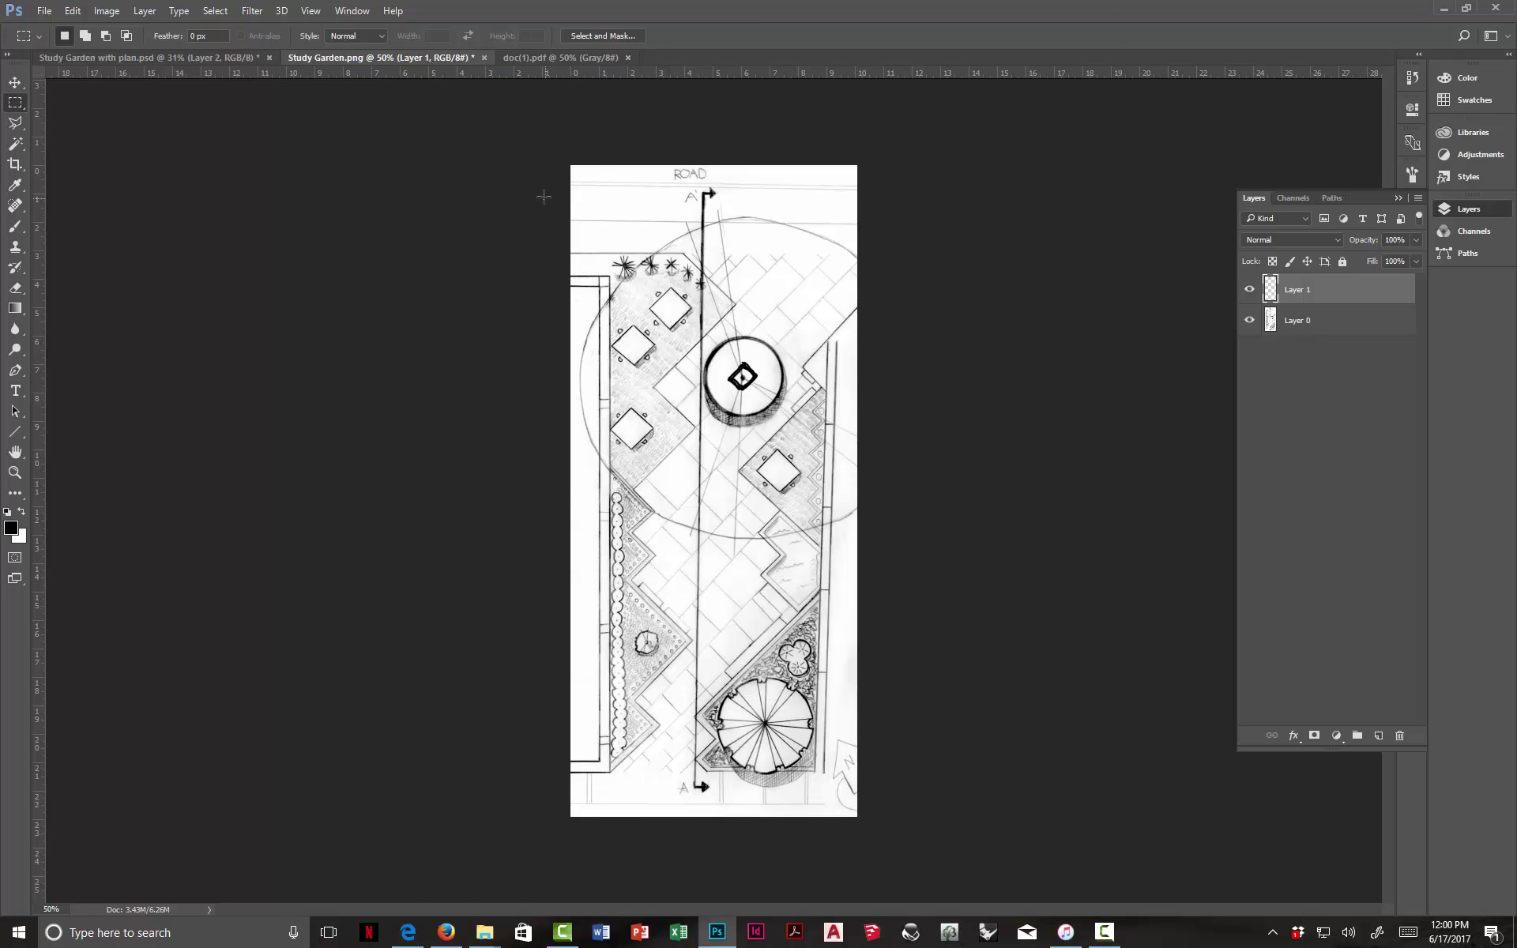
key("alt+f")
key("Return")
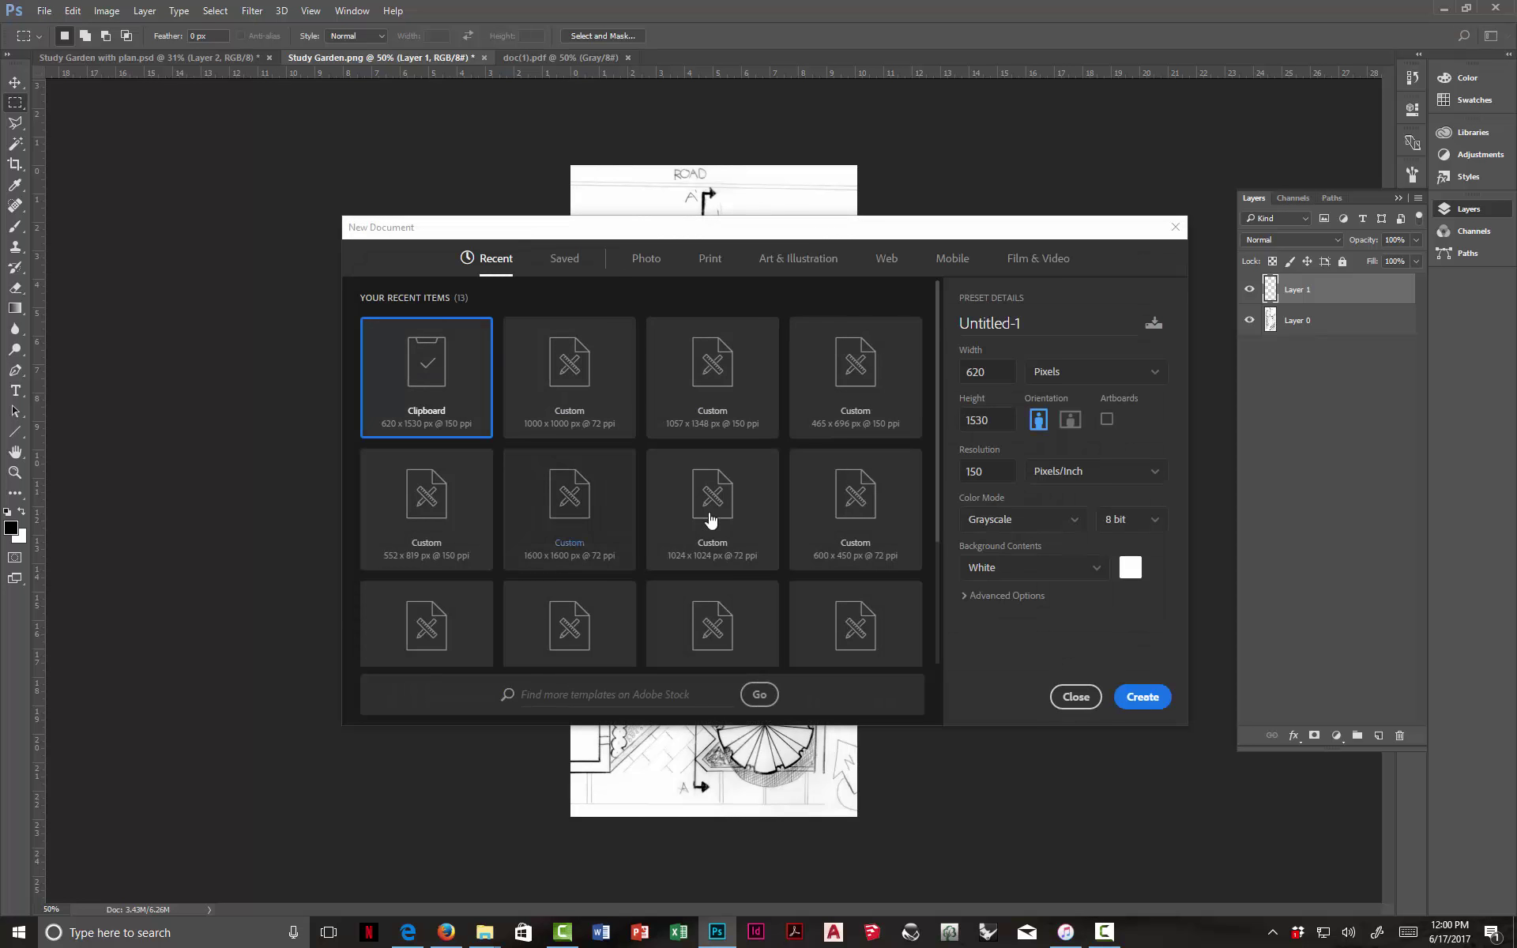
left_click(1157, 700)
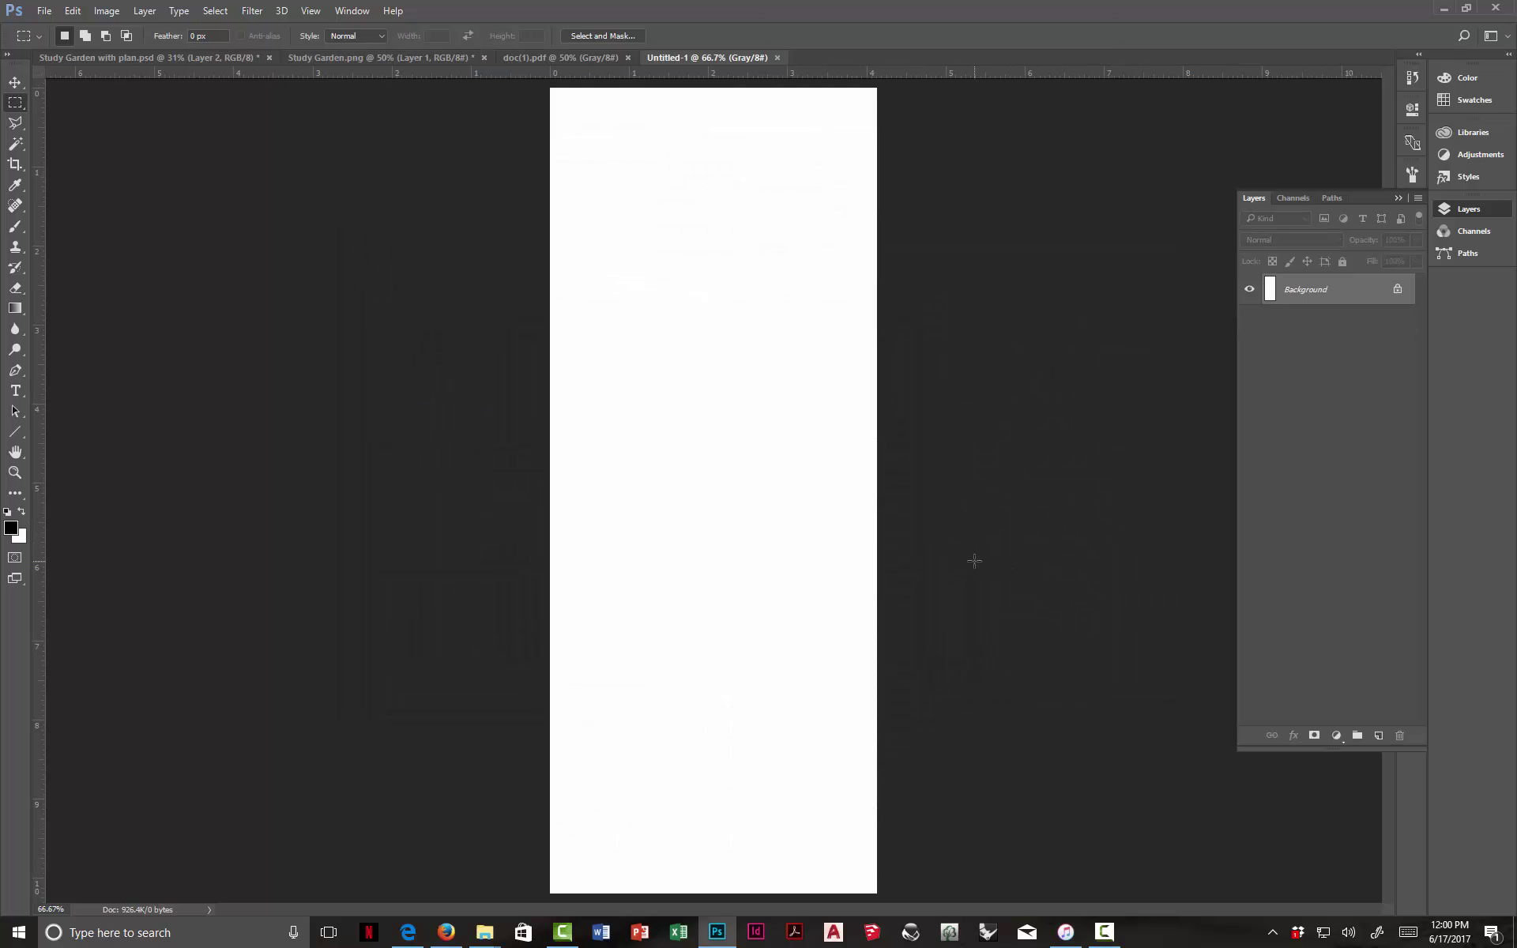
left_click(73, 11)
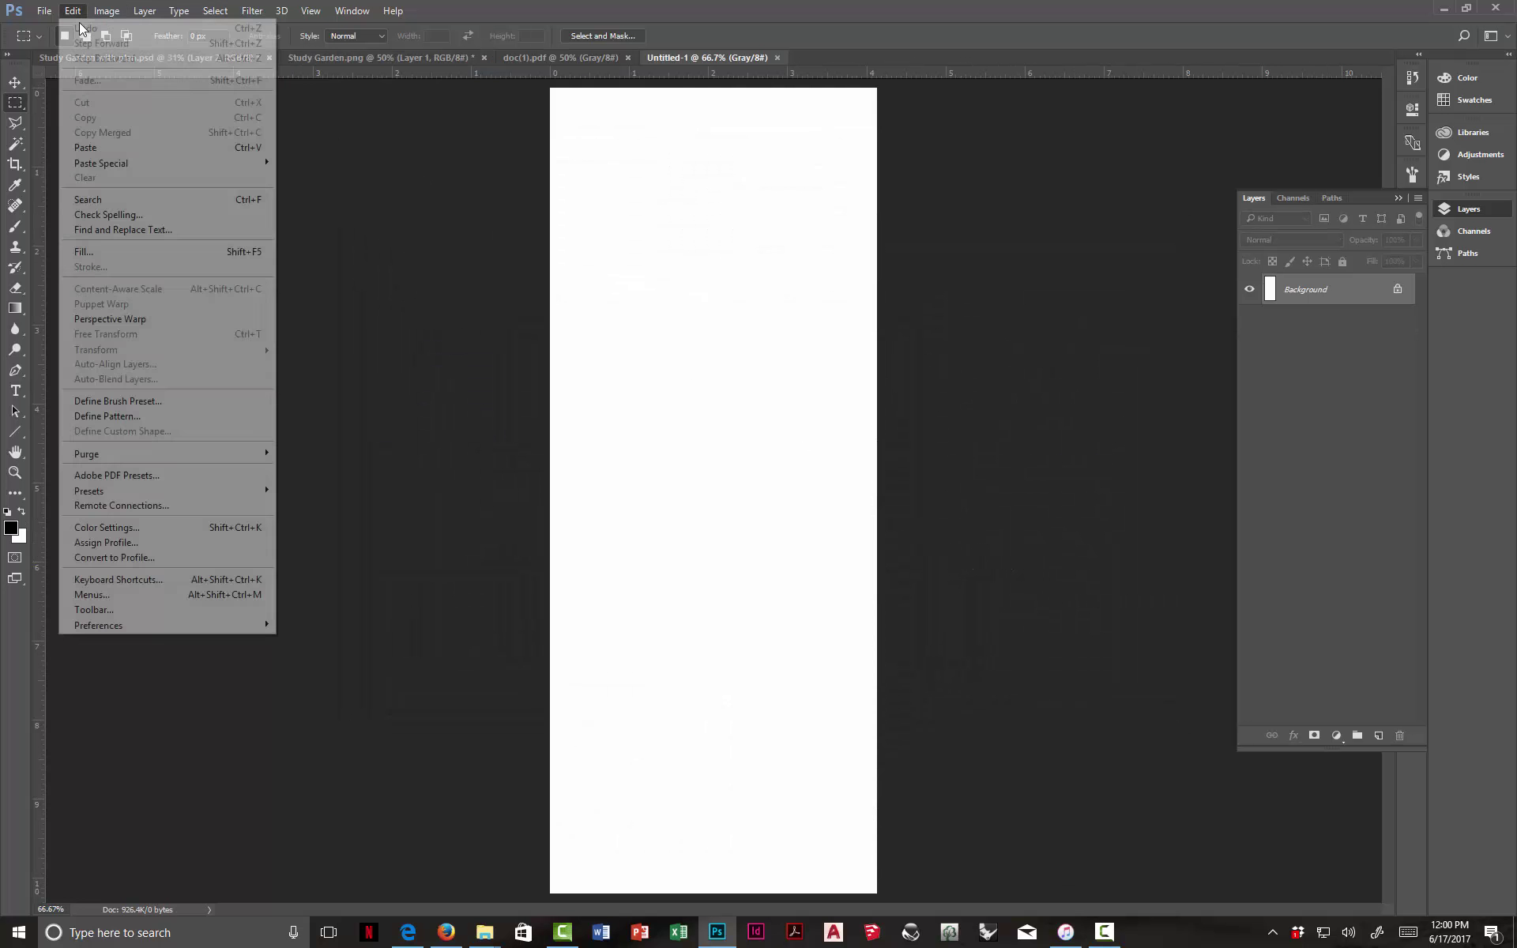
left_click(89, 149)
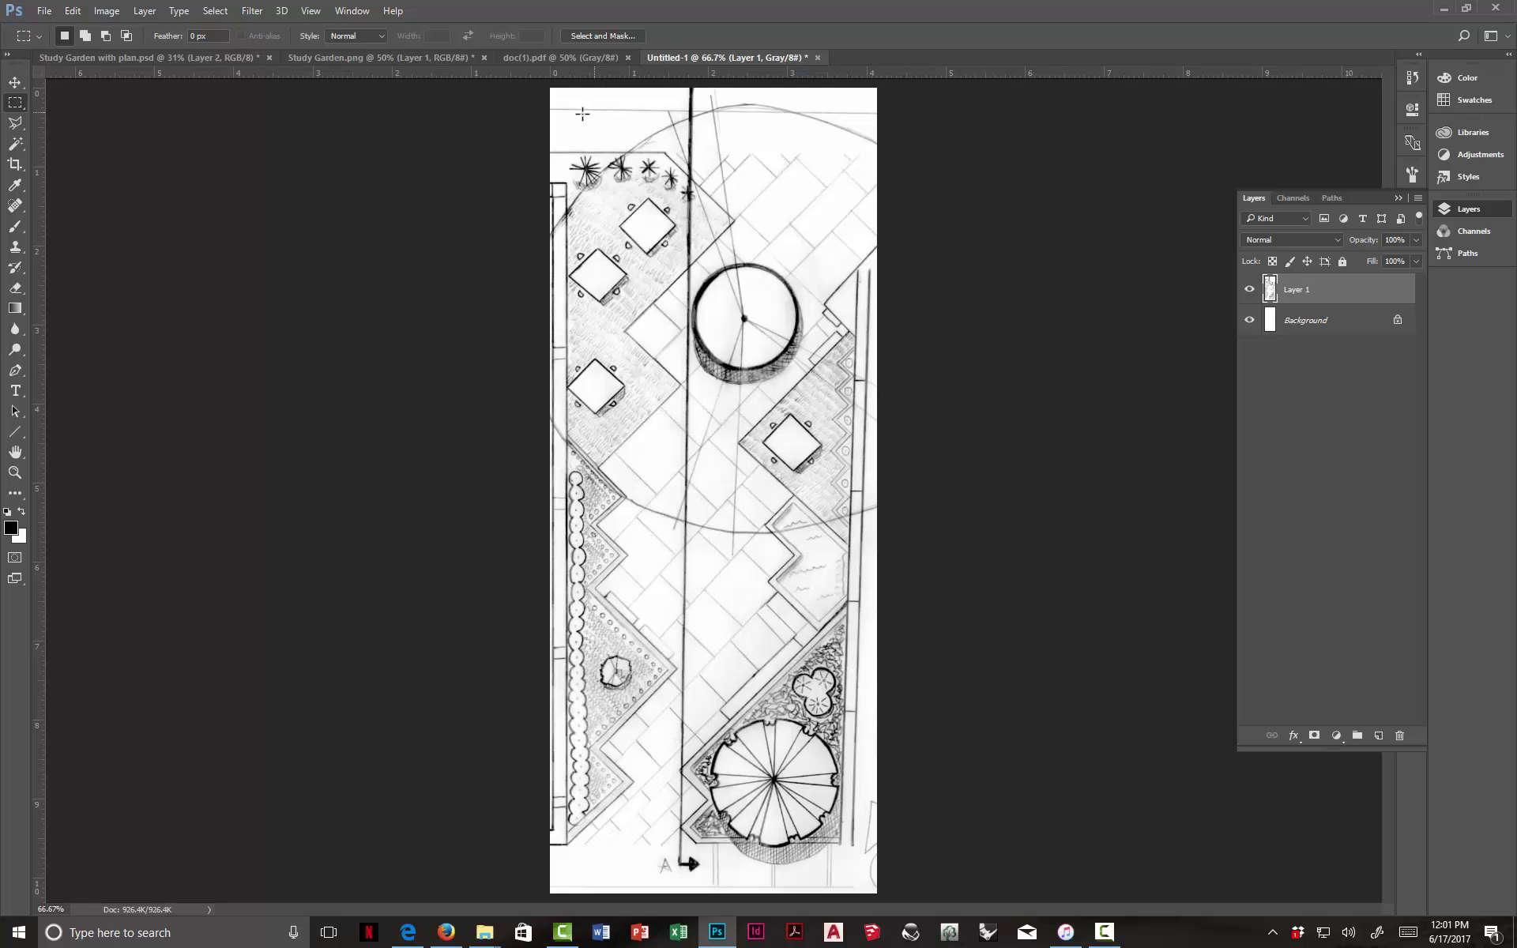
- Crop Untitled-1 by pulling the top, left, bottom and right edges in to the plan
left_click(23, 166)
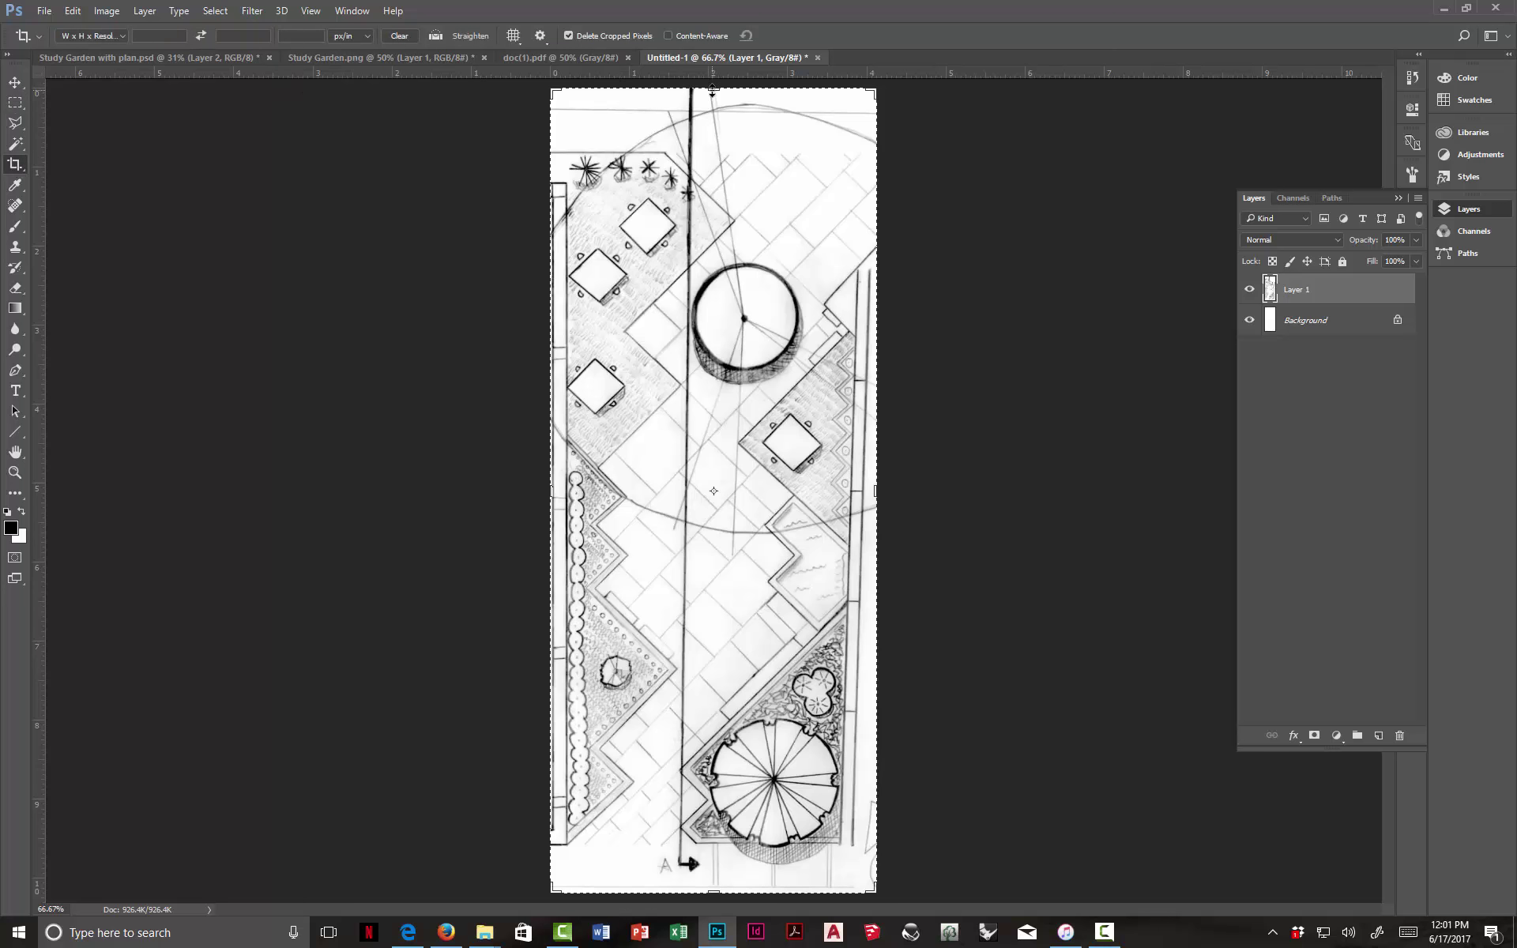
left_click_drag(712, 90, 711, 100)
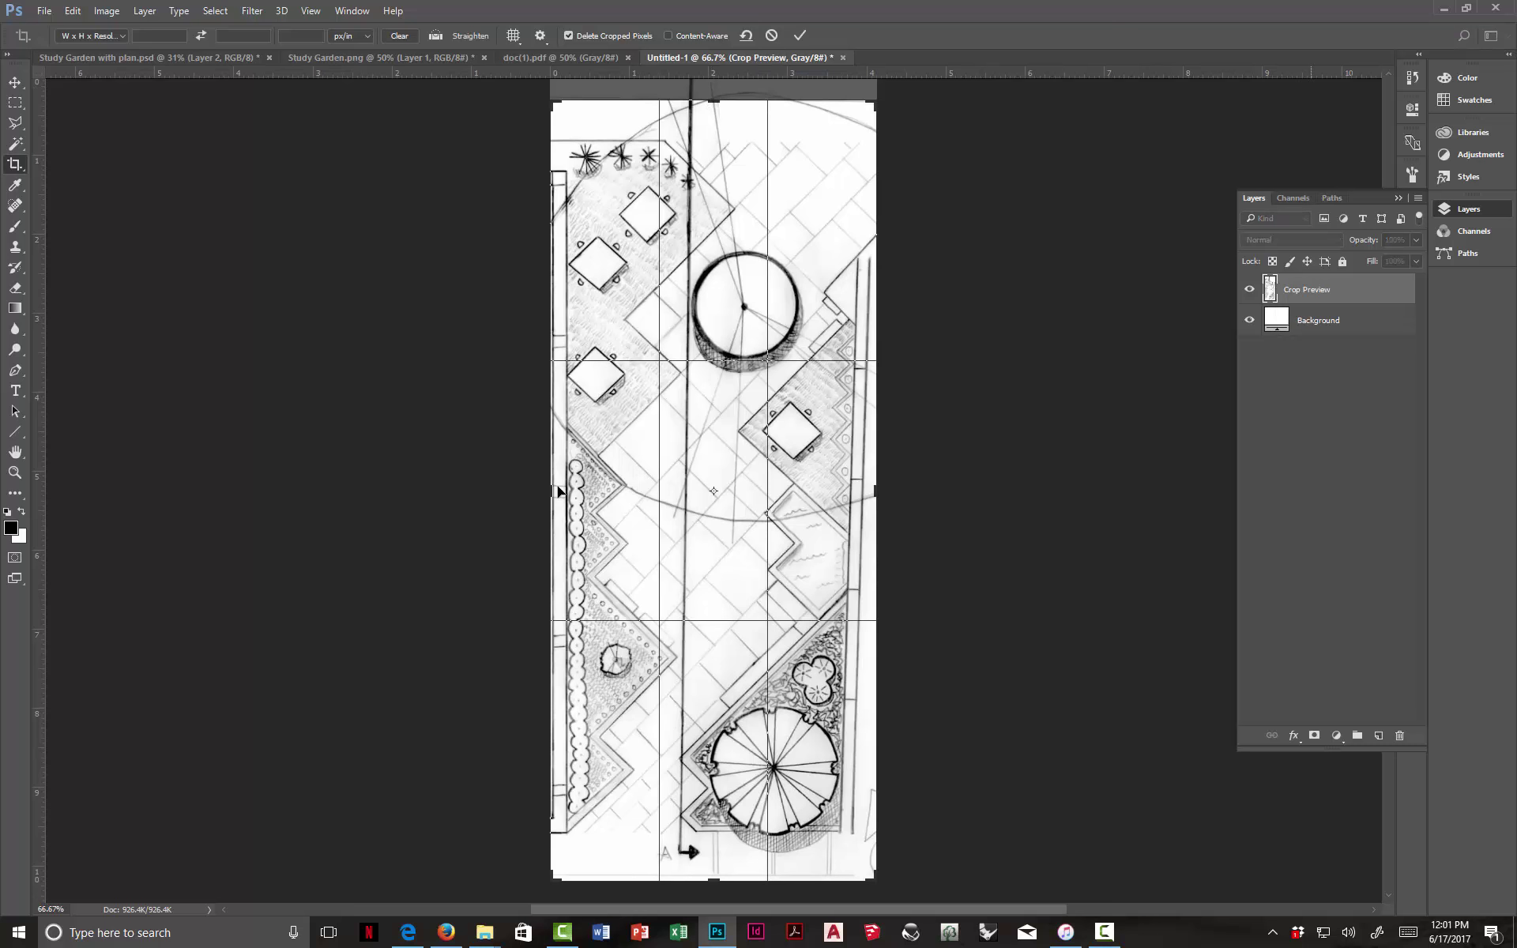
left_click_drag(551, 489, 563, 486)
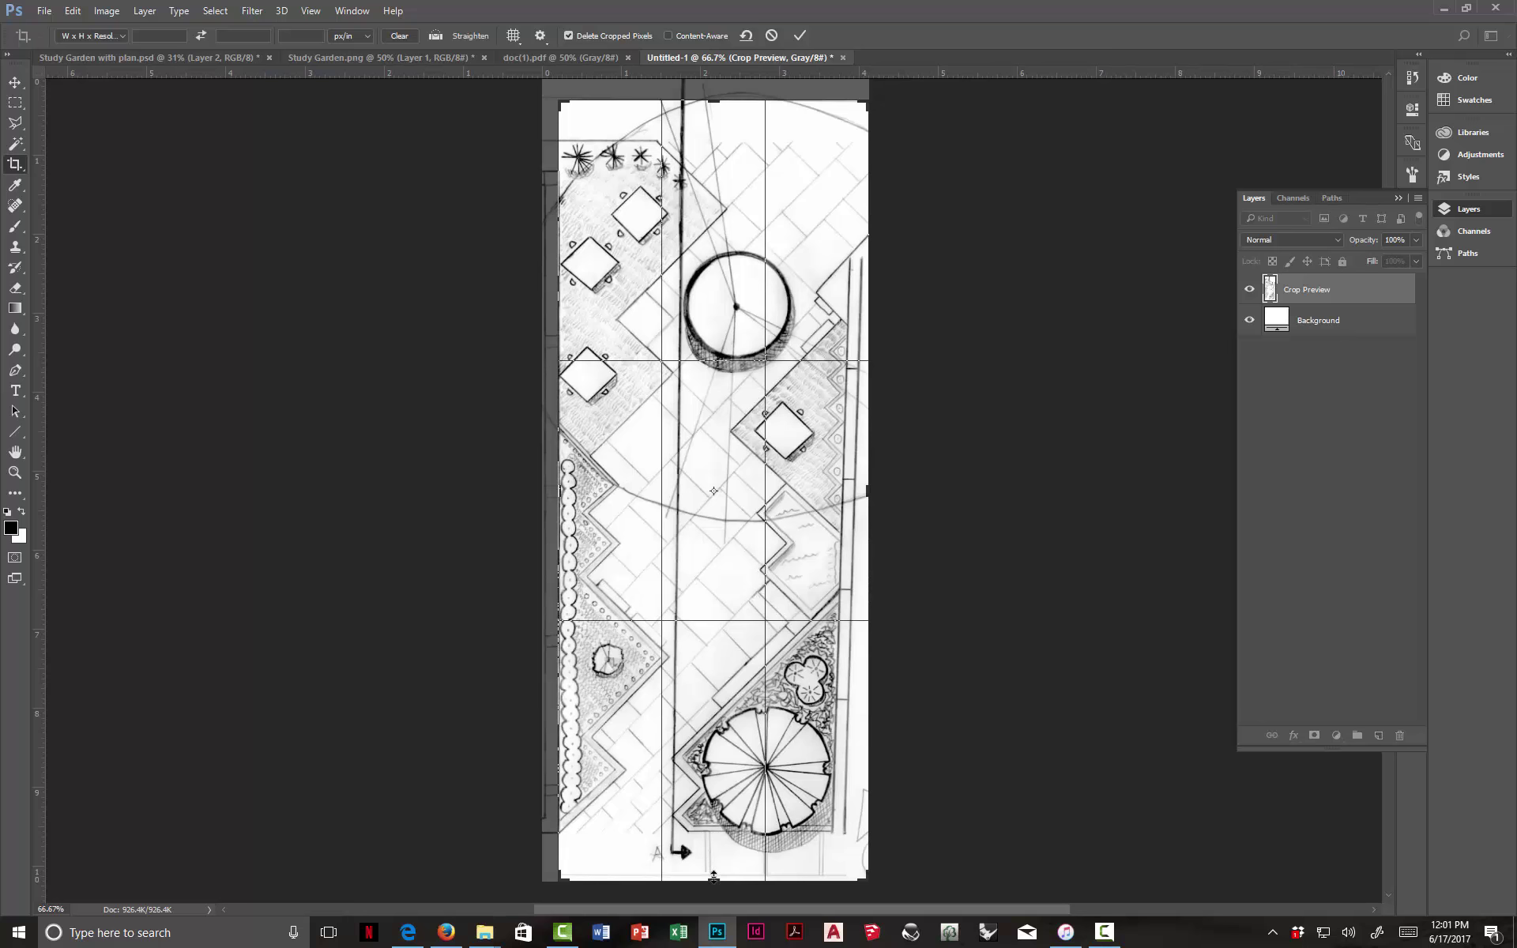
left_click_drag(713, 876, 713, 873)
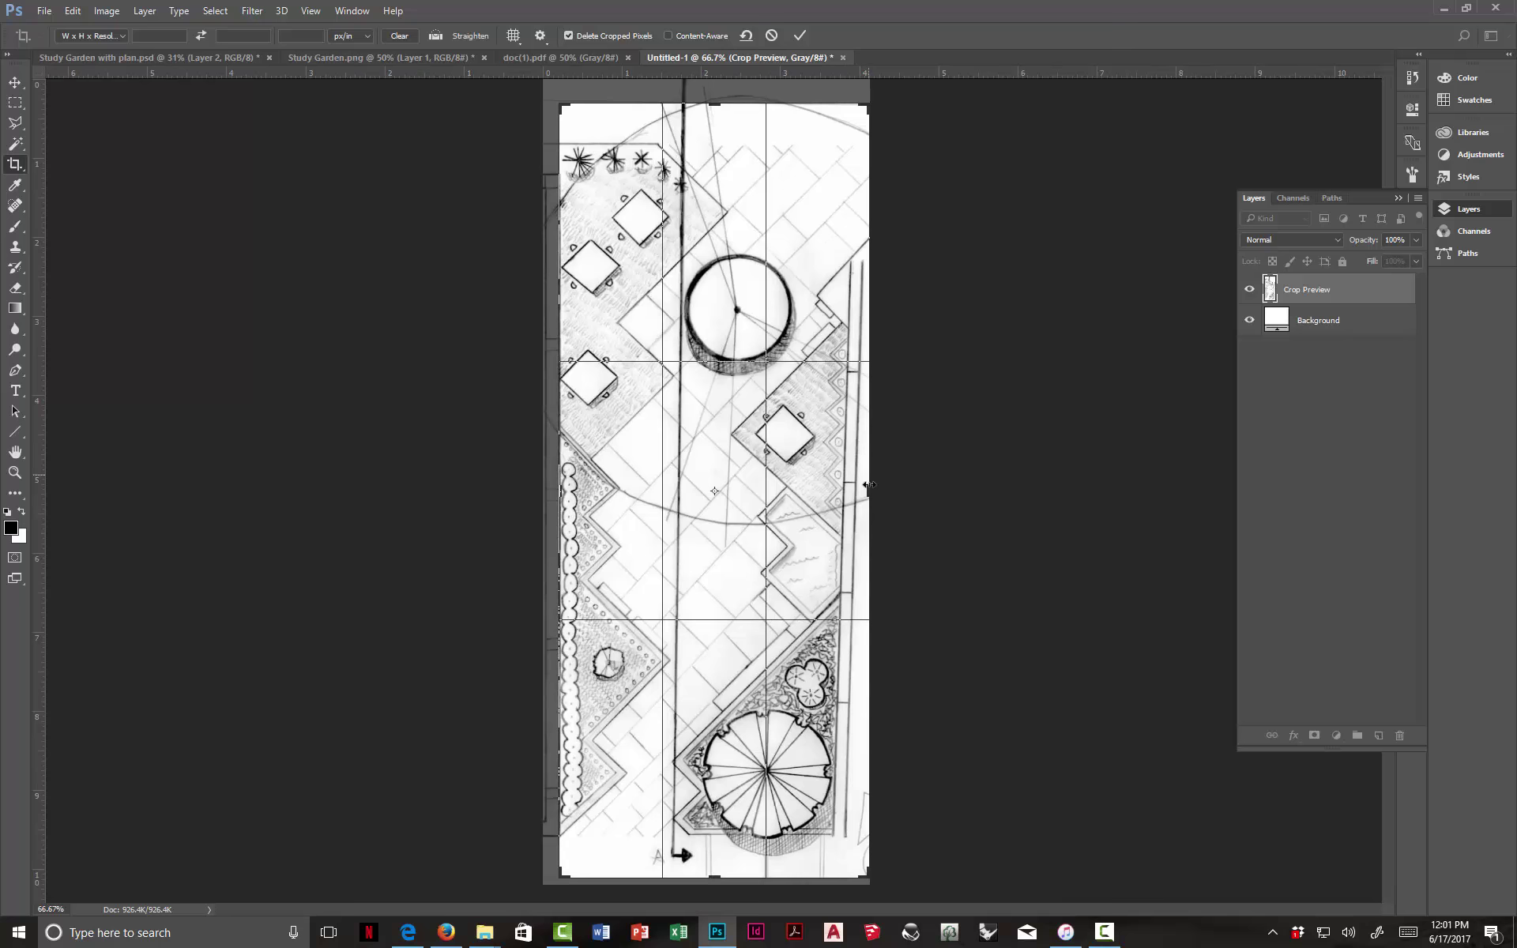
left_click_drag(867, 489, 865, 487)
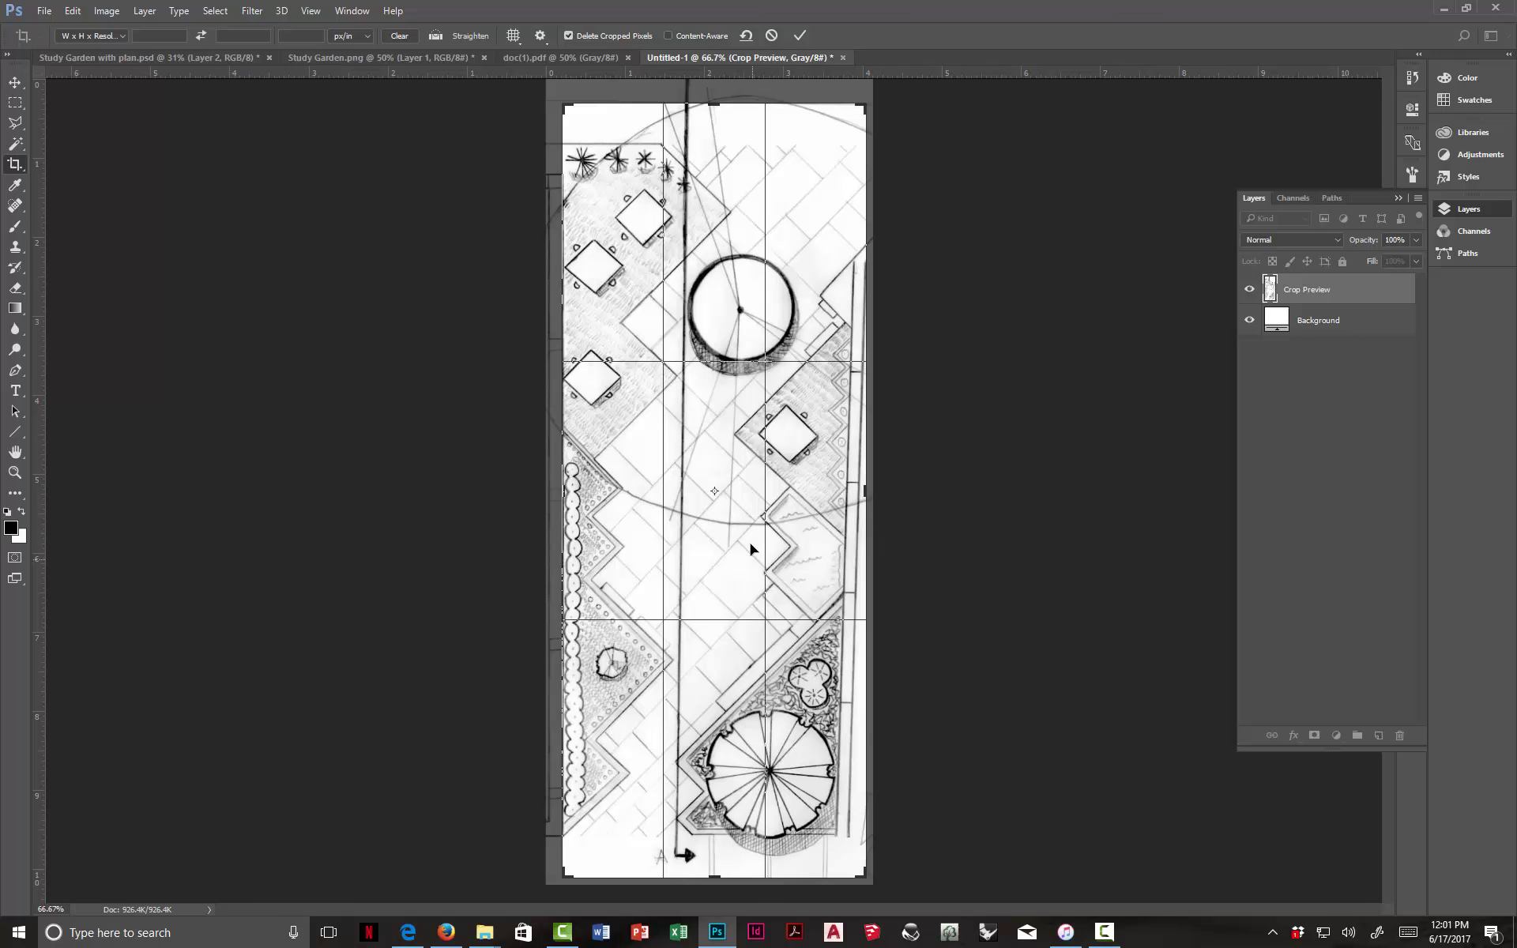
left_click(800, 35)
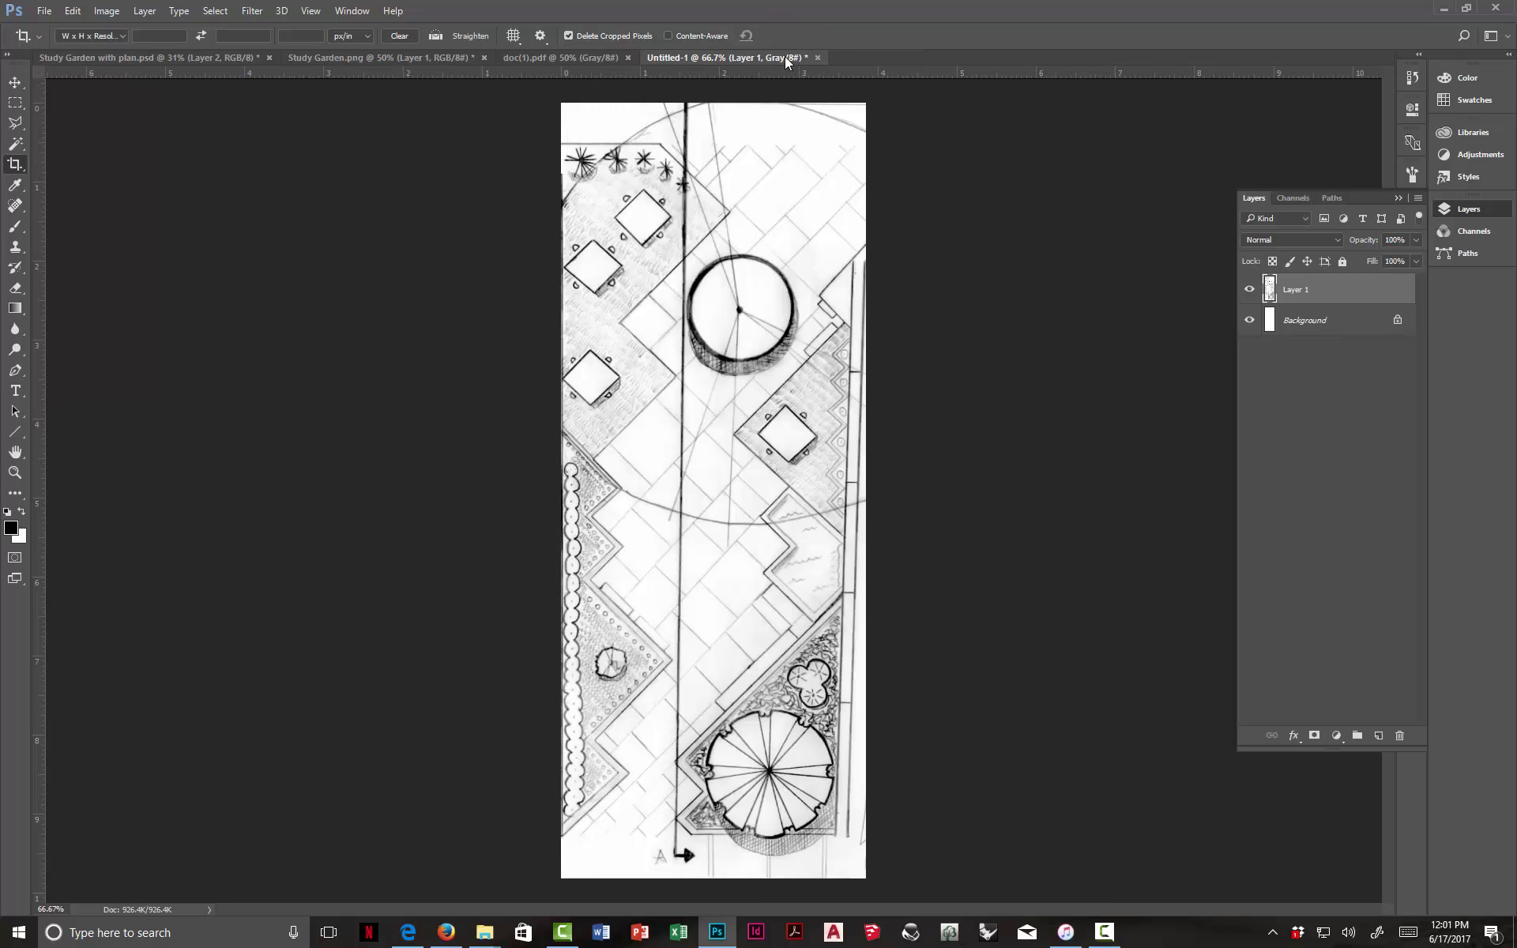
- Select all of the cropped plan and copy it
left_click(214, 11)
left_click(219, 28)
left_click(72, 12)
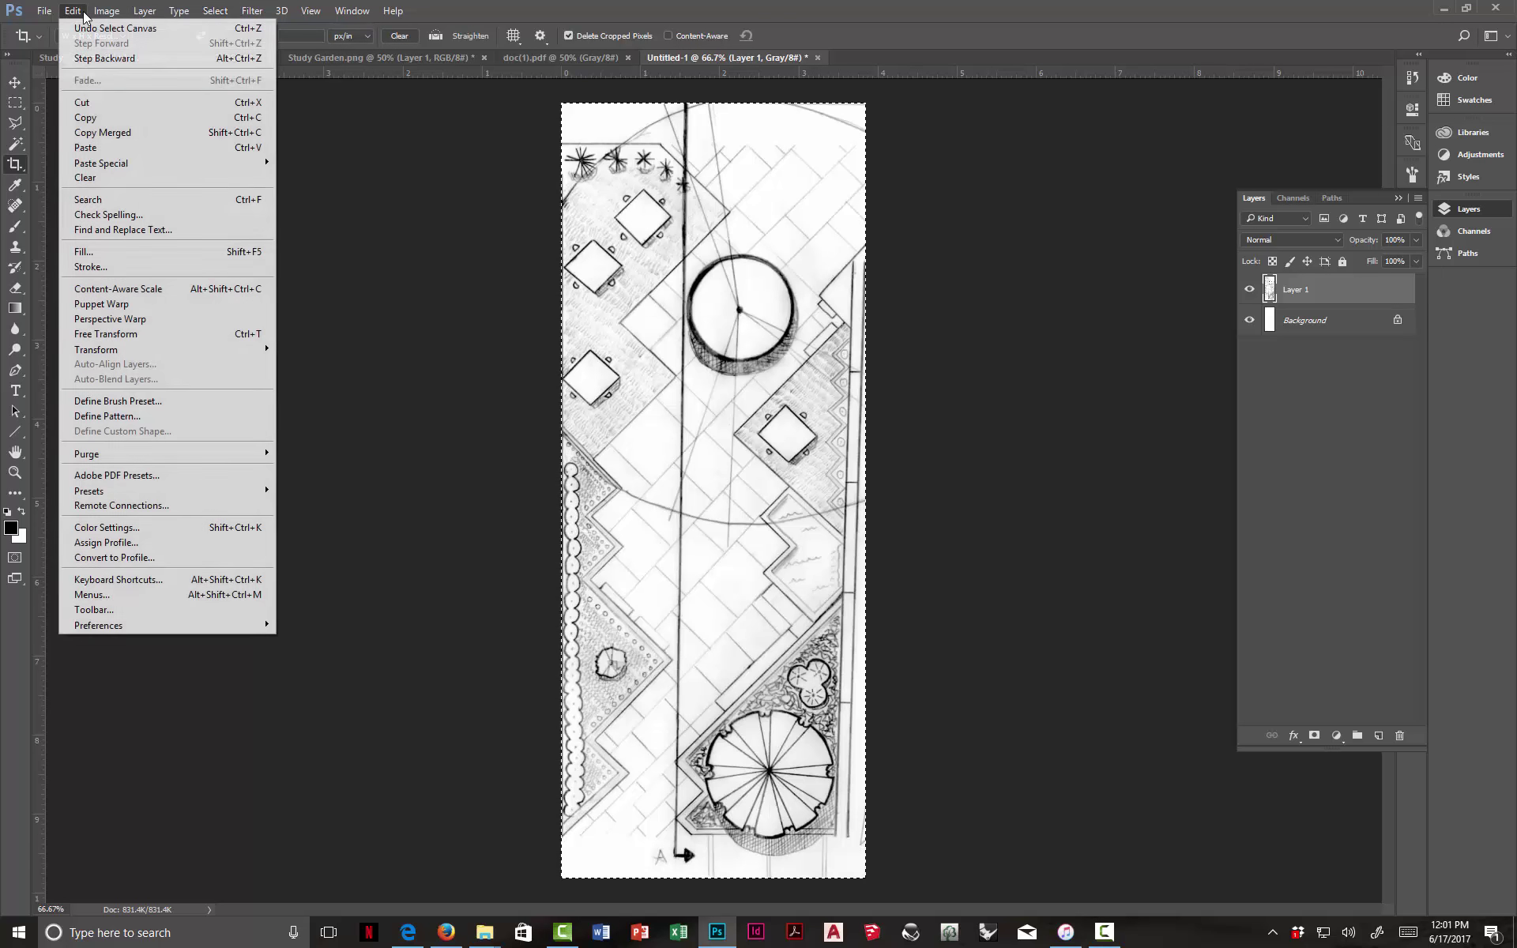
left_click(103, 117)
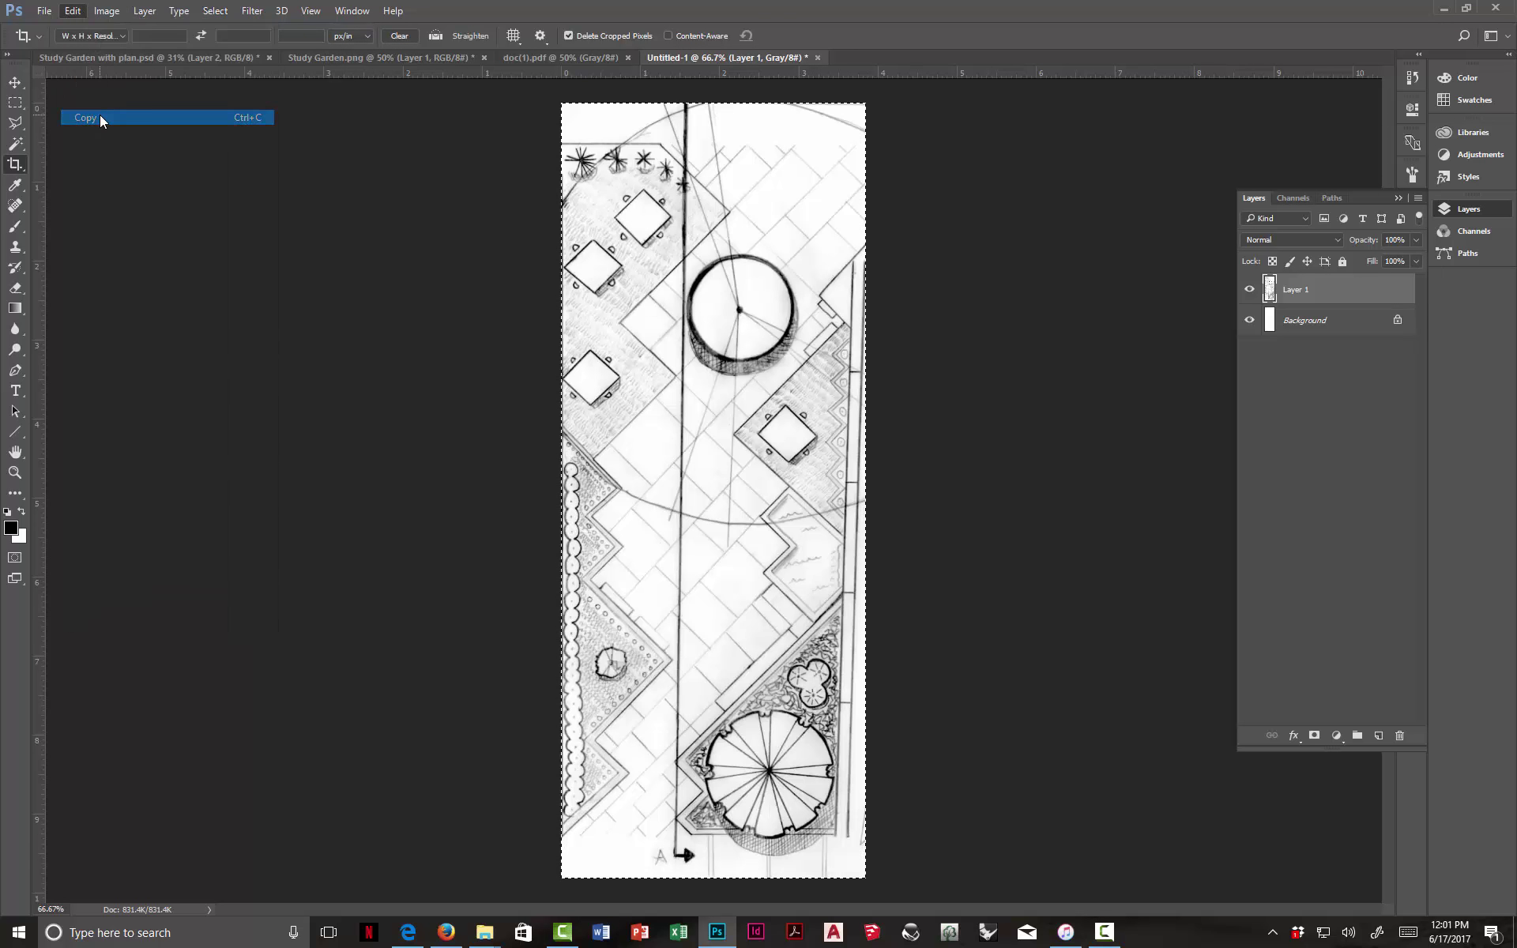
- Paste the plan into Study Garden with plan.psd as Layer 3
left_click(359, 60)
left_click(219, 57)
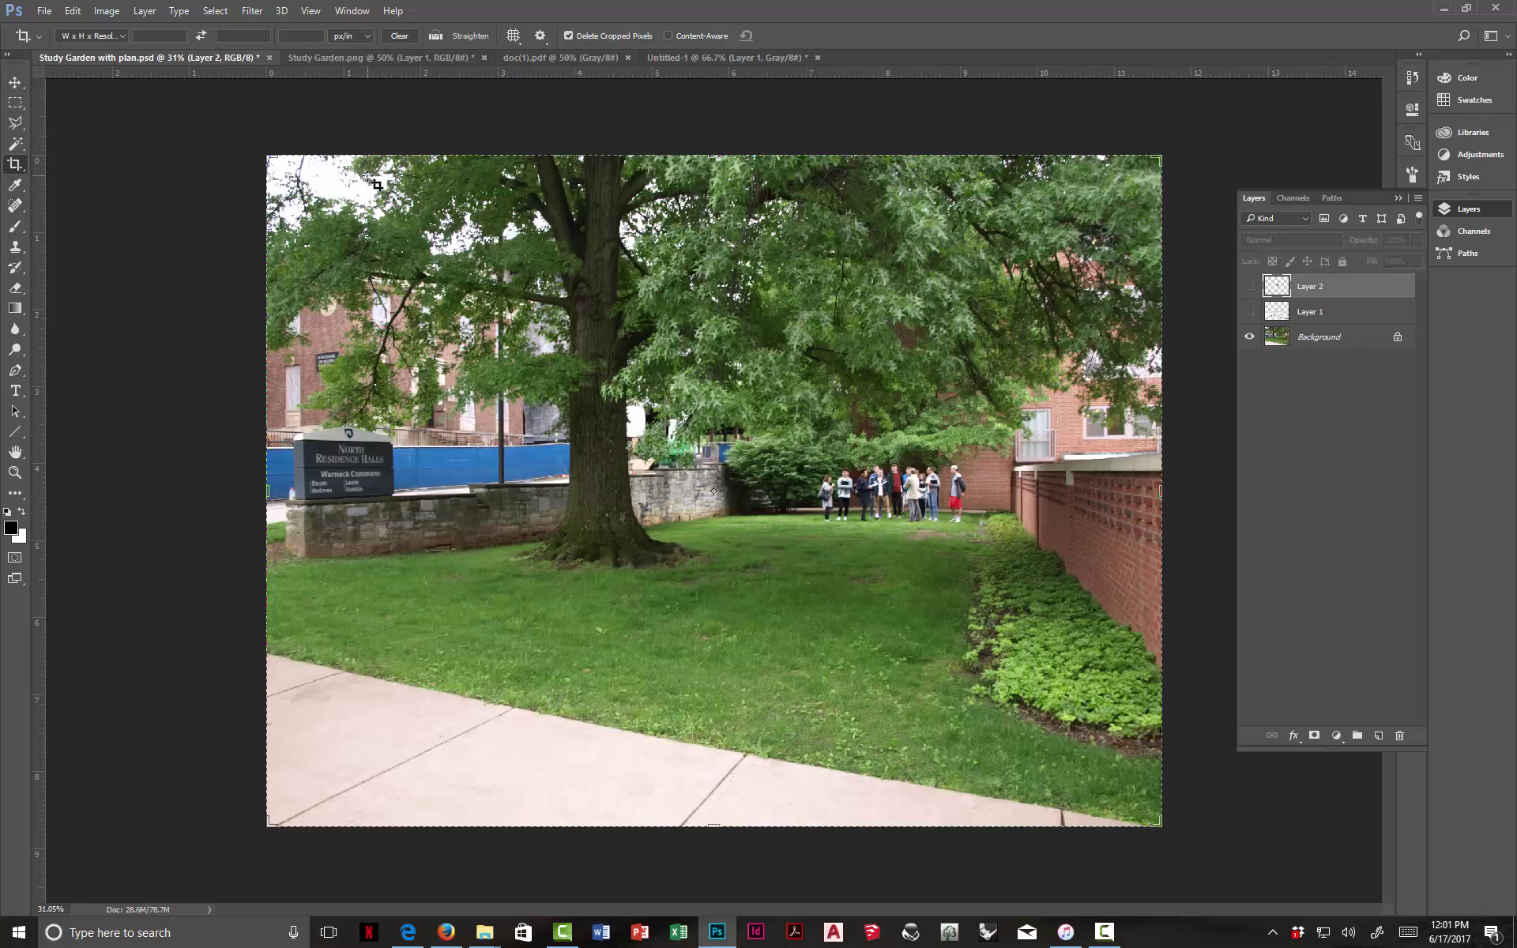
left_click(18, 103)
left_click(76, 11)
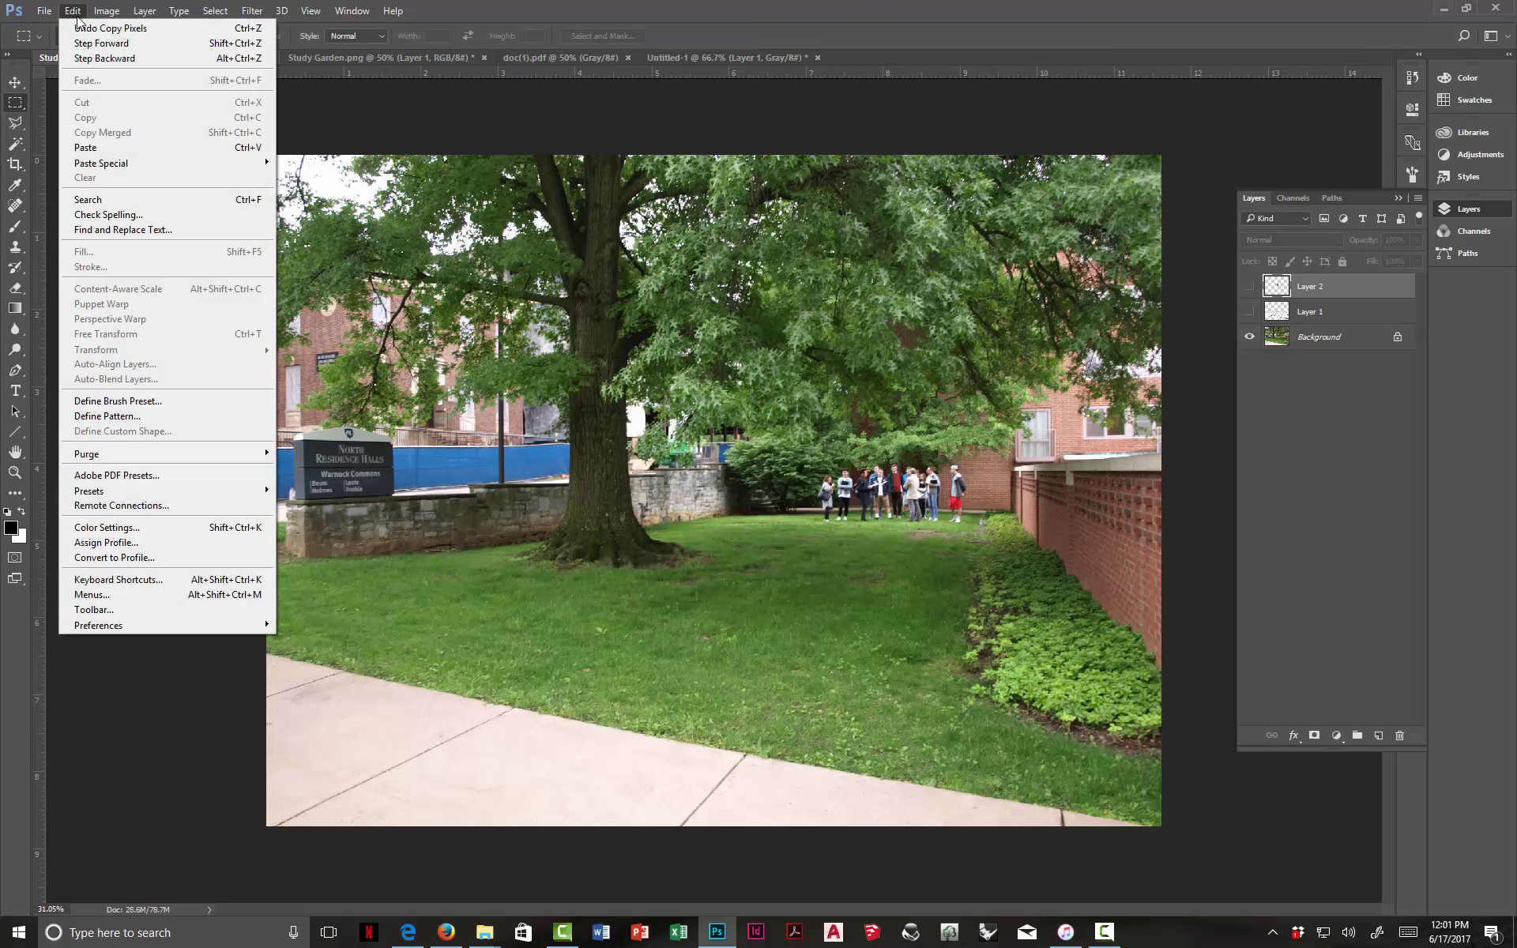
left_click(98, 148)
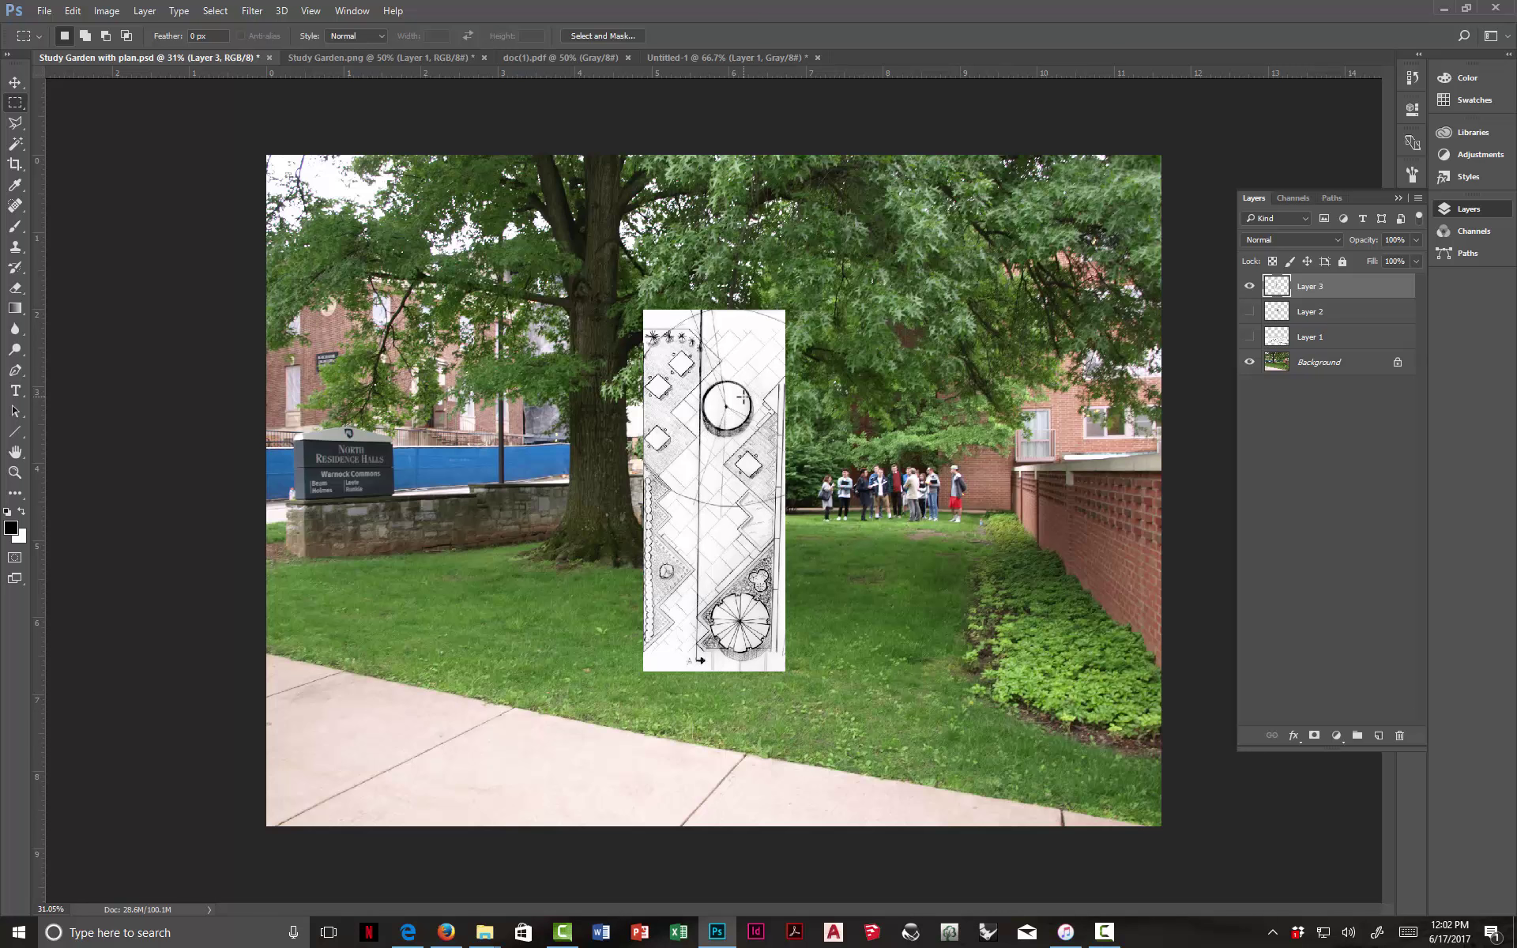
- Free-transform the plan: rotate it 180°, nudge it right, and switch to Distort
left_click(73, 11)
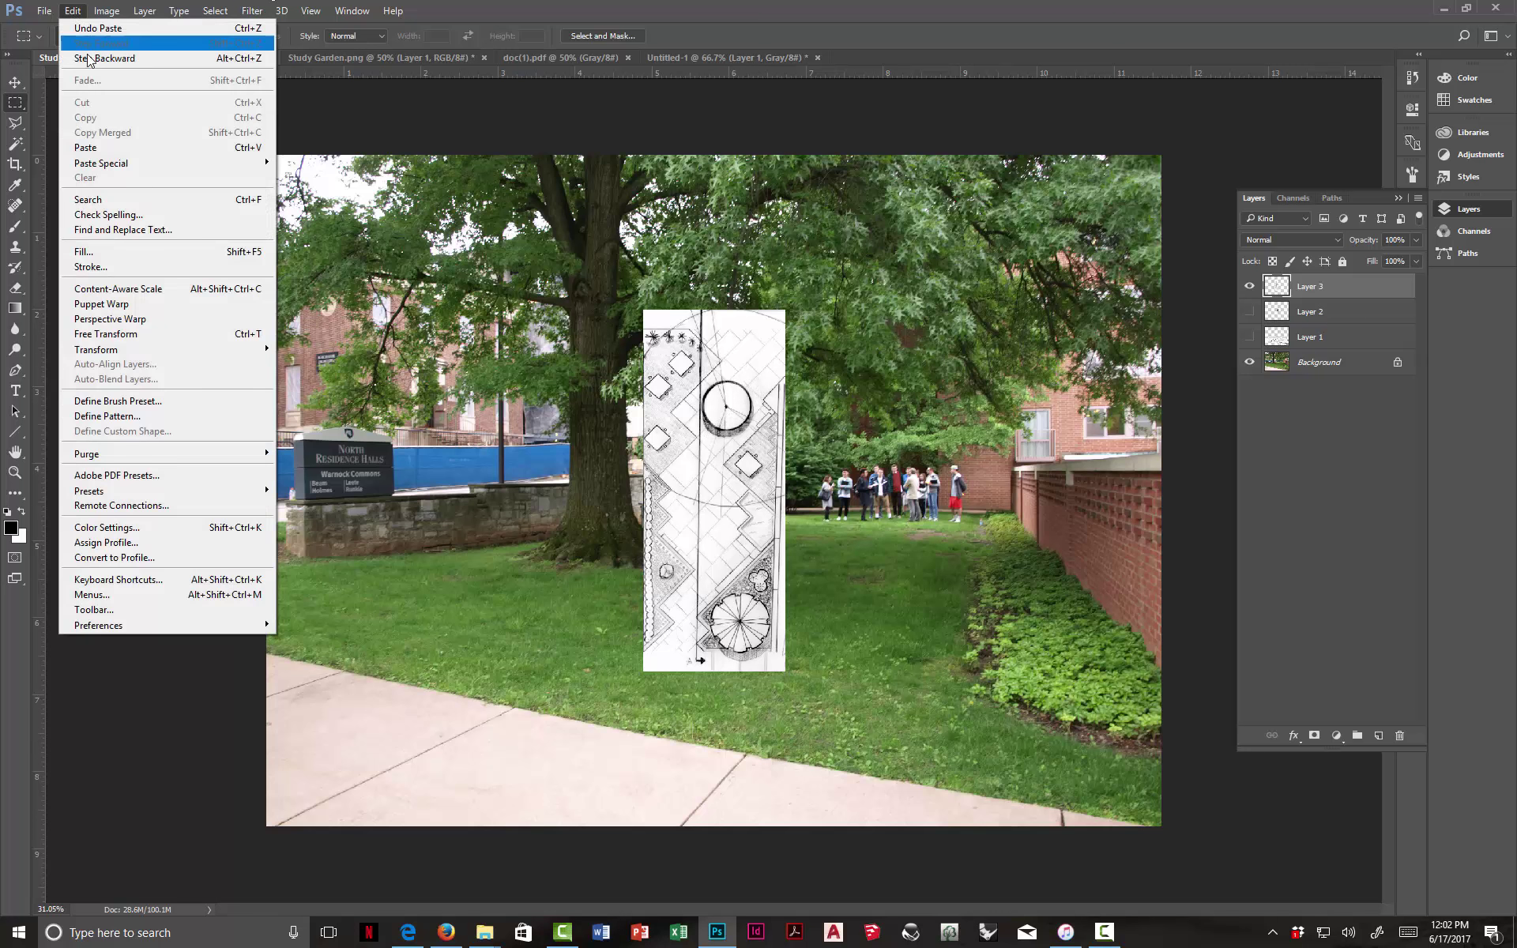
left_click(143, 333)
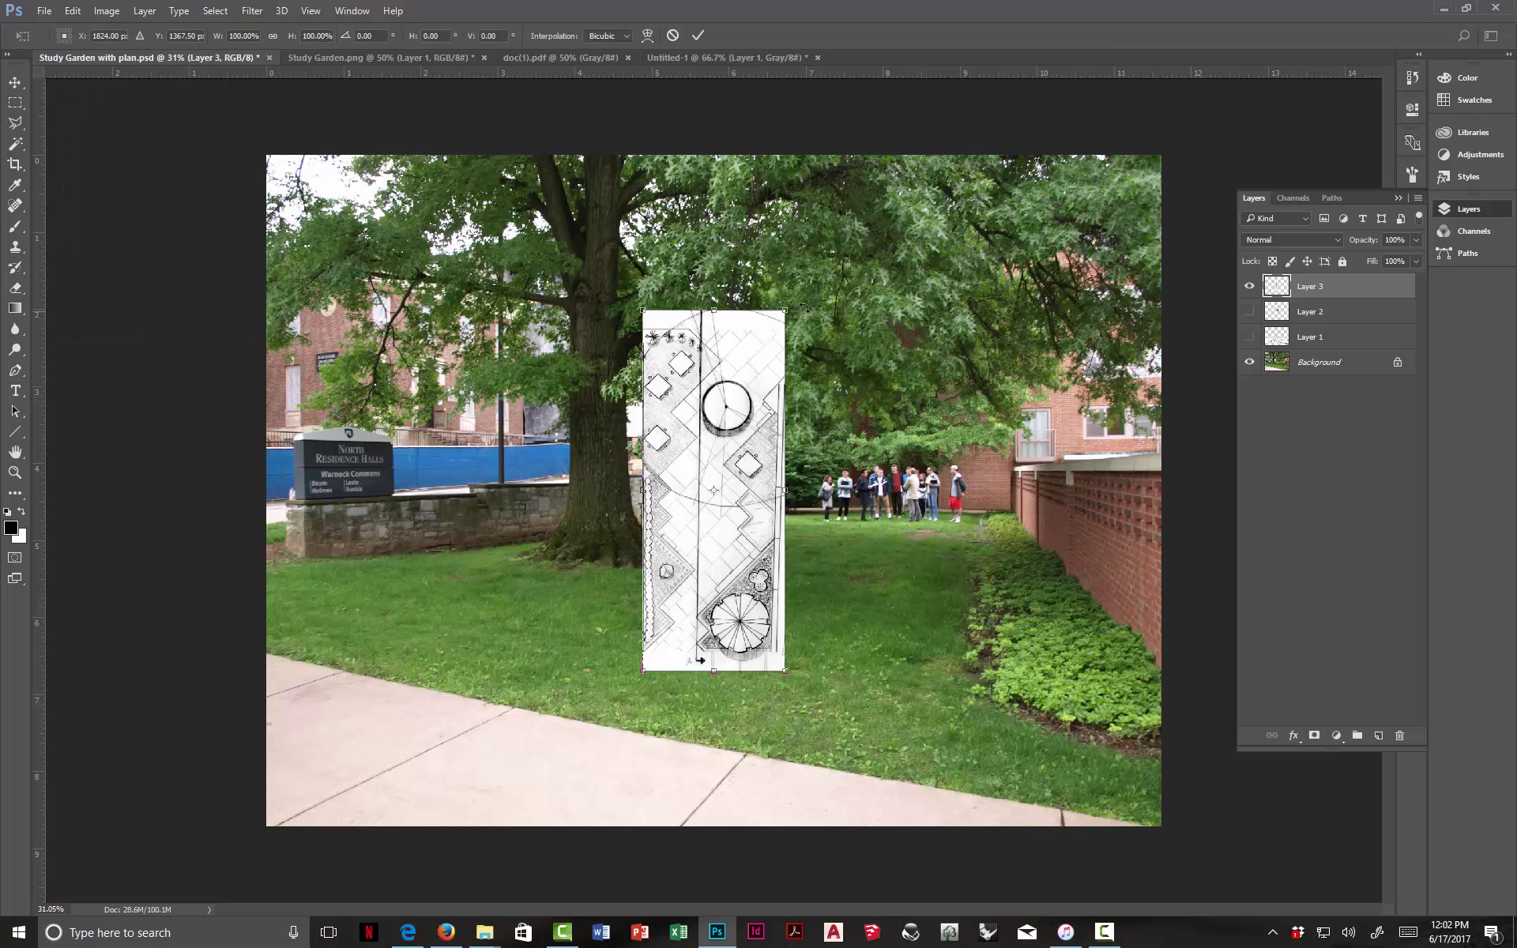
left_click_drag(805, 301, 689, 589)
left_click_drag(727, 429, 761, 434)
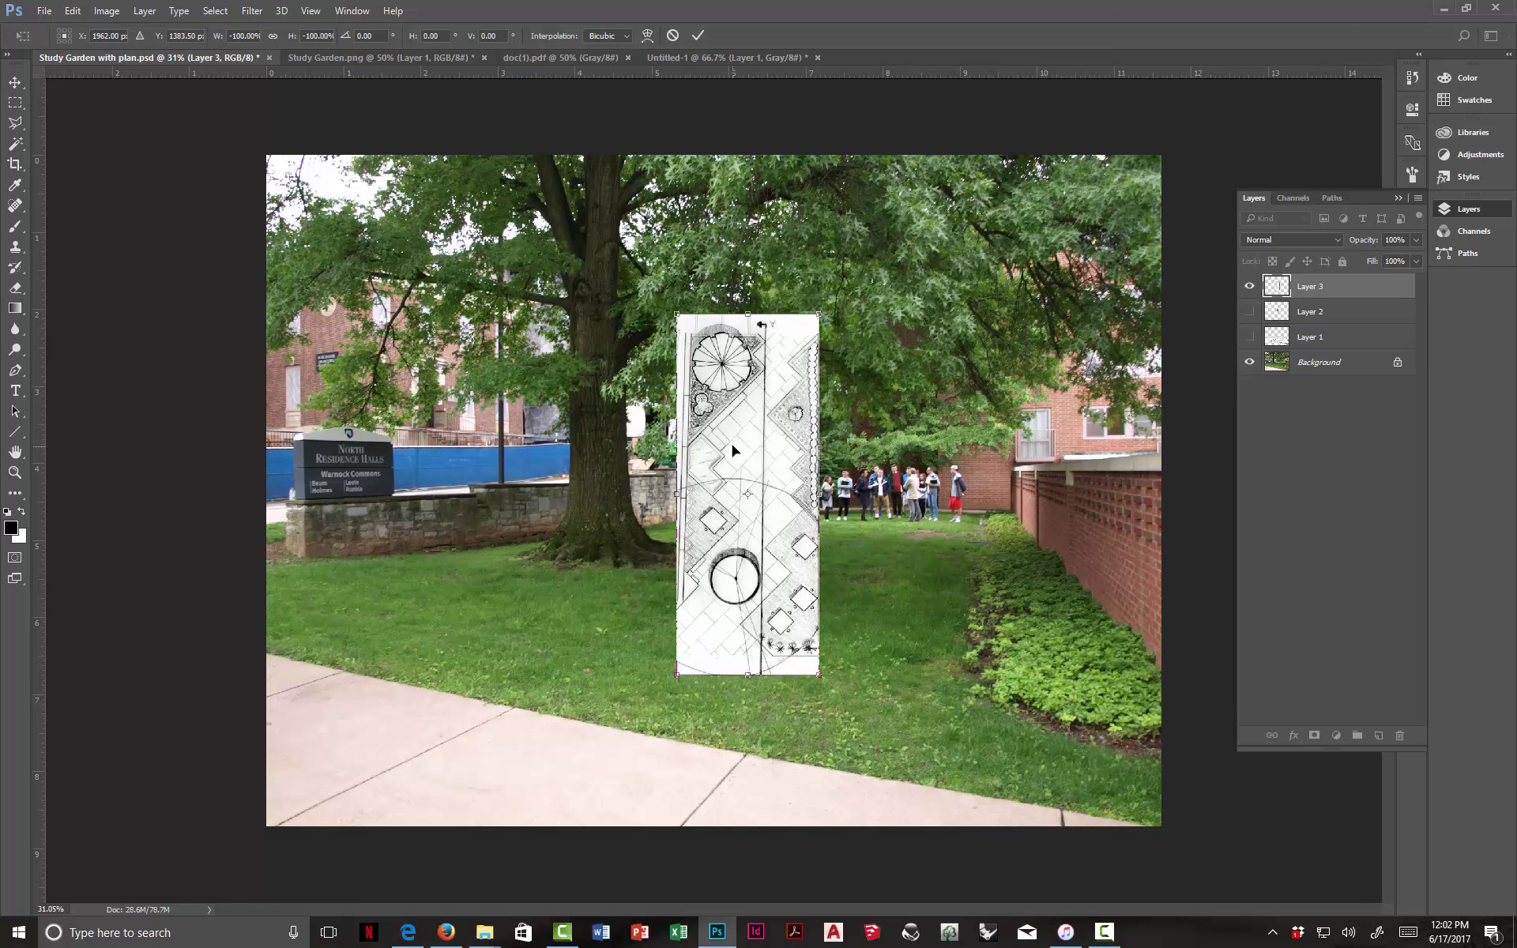
right_click(742, 433)
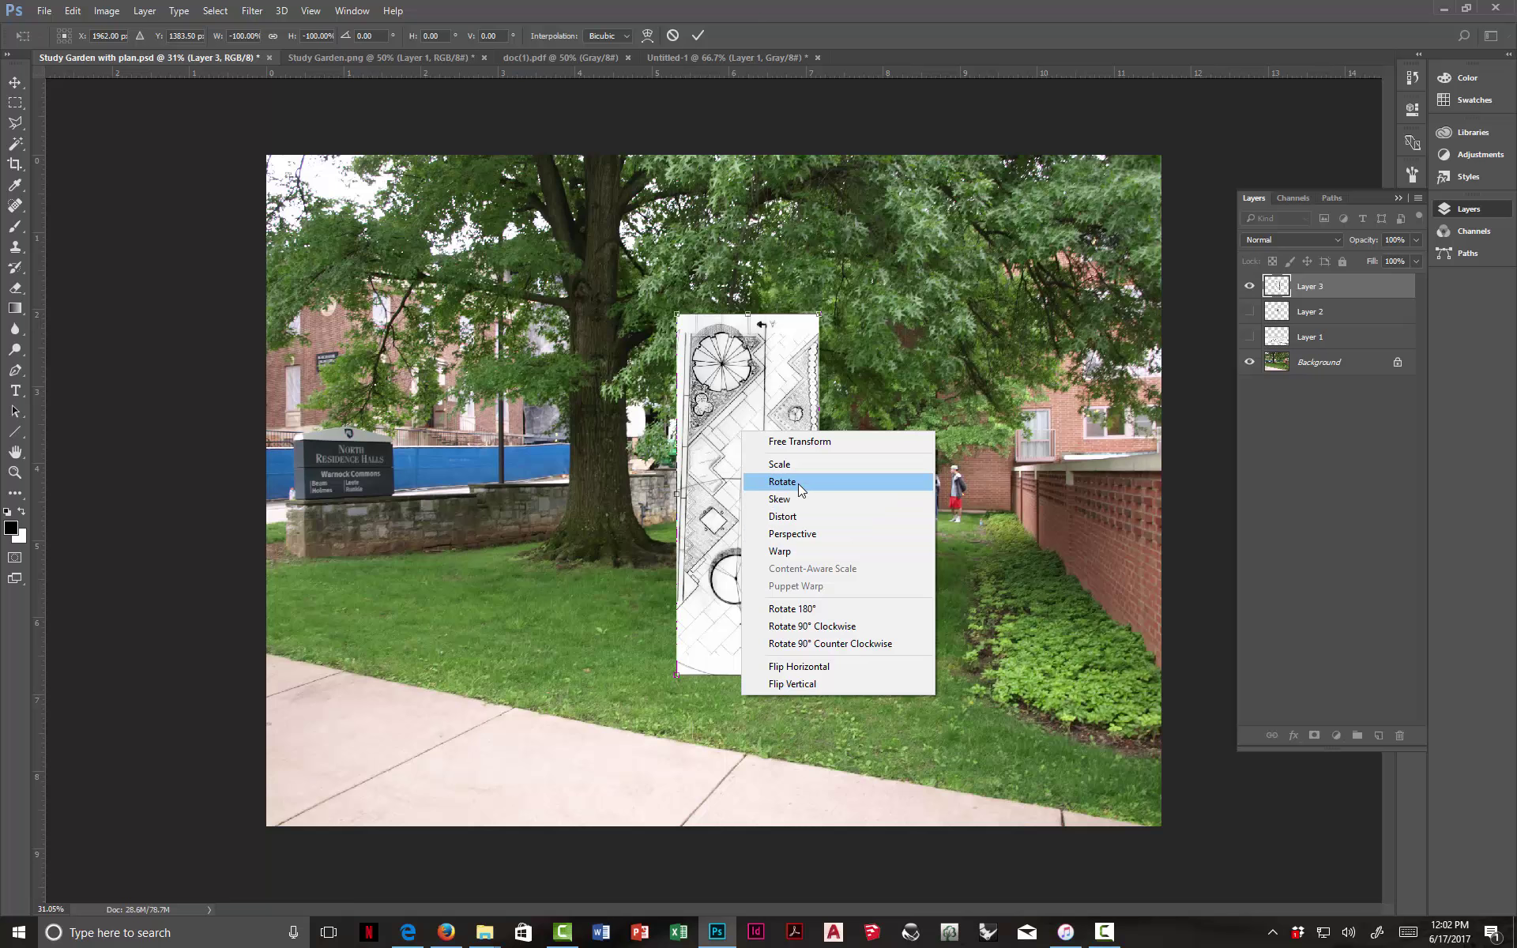
left_click(786, 516)
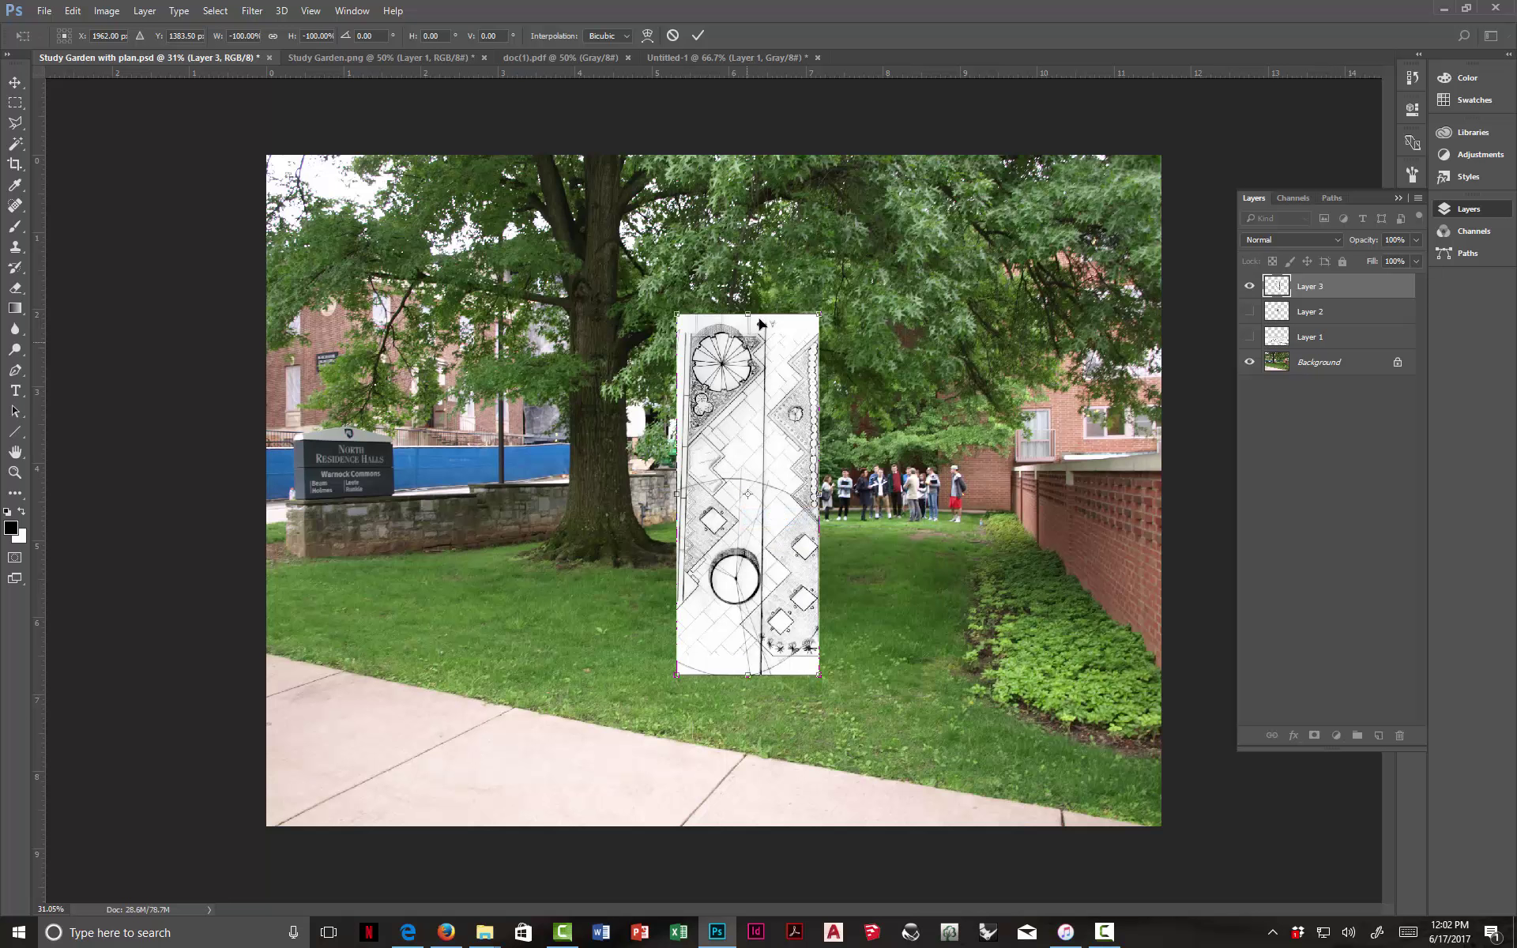
- Drag the Distort corners to spread the plan across the lawn toward the wall and past the walkway
left_click_drag(749, 320, 878, 515)
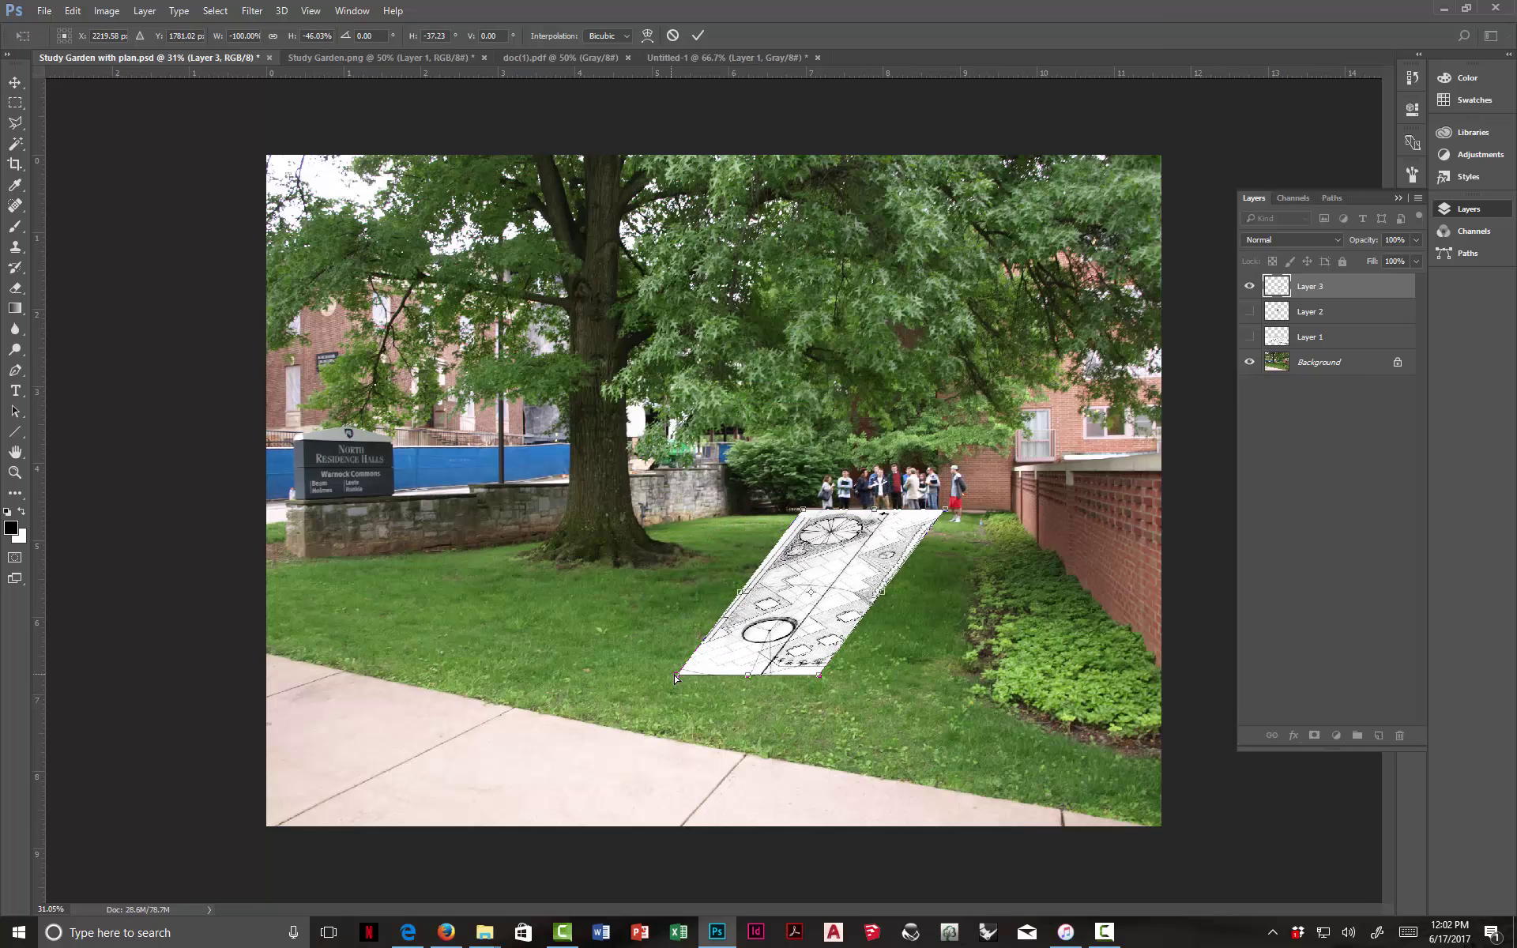
left_click_drag(740, 593, 109, 581)
scroll(338, 581, "down", 4)
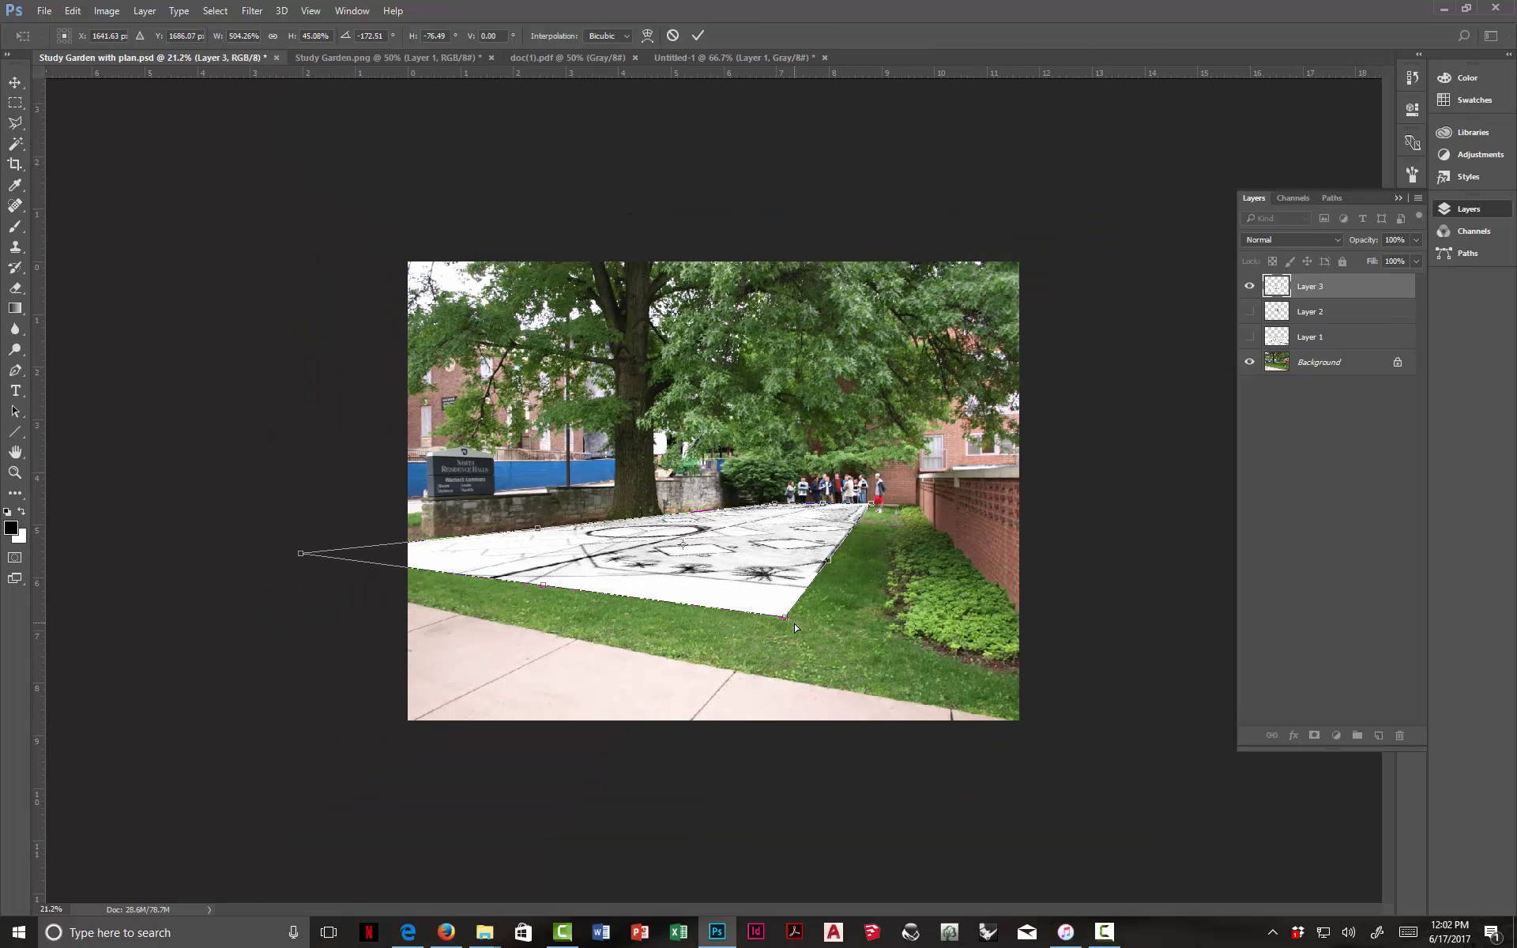
left_click_drag(785, 624, 1106, 754)
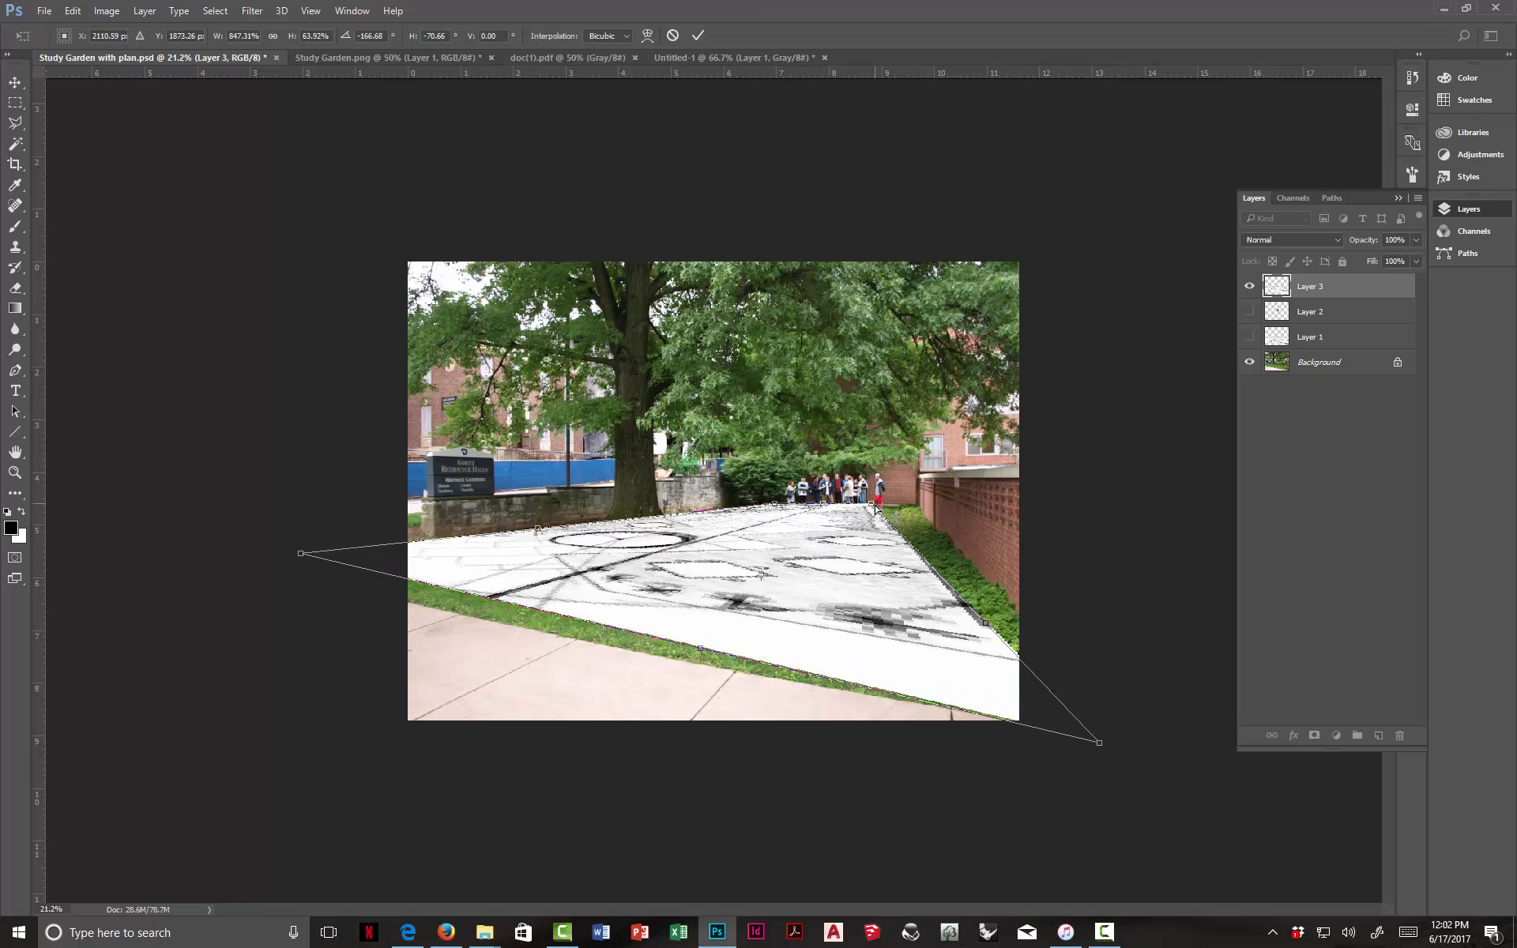
left_click_drag(884, 507, 916, 510)
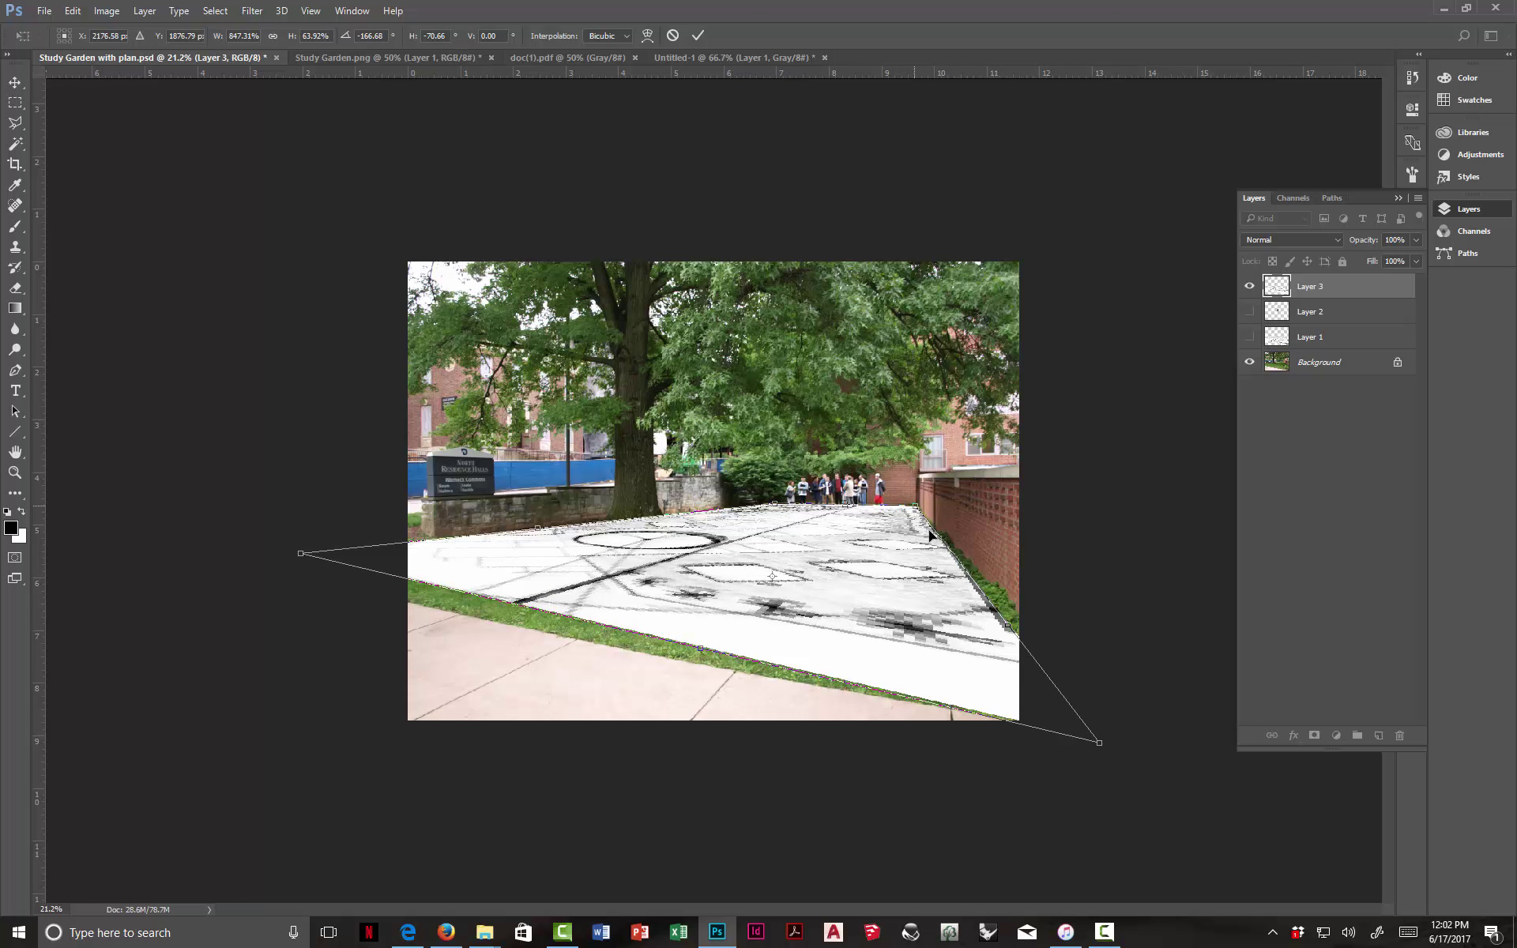
left_click_drag(1100, 746, 1142, 756)
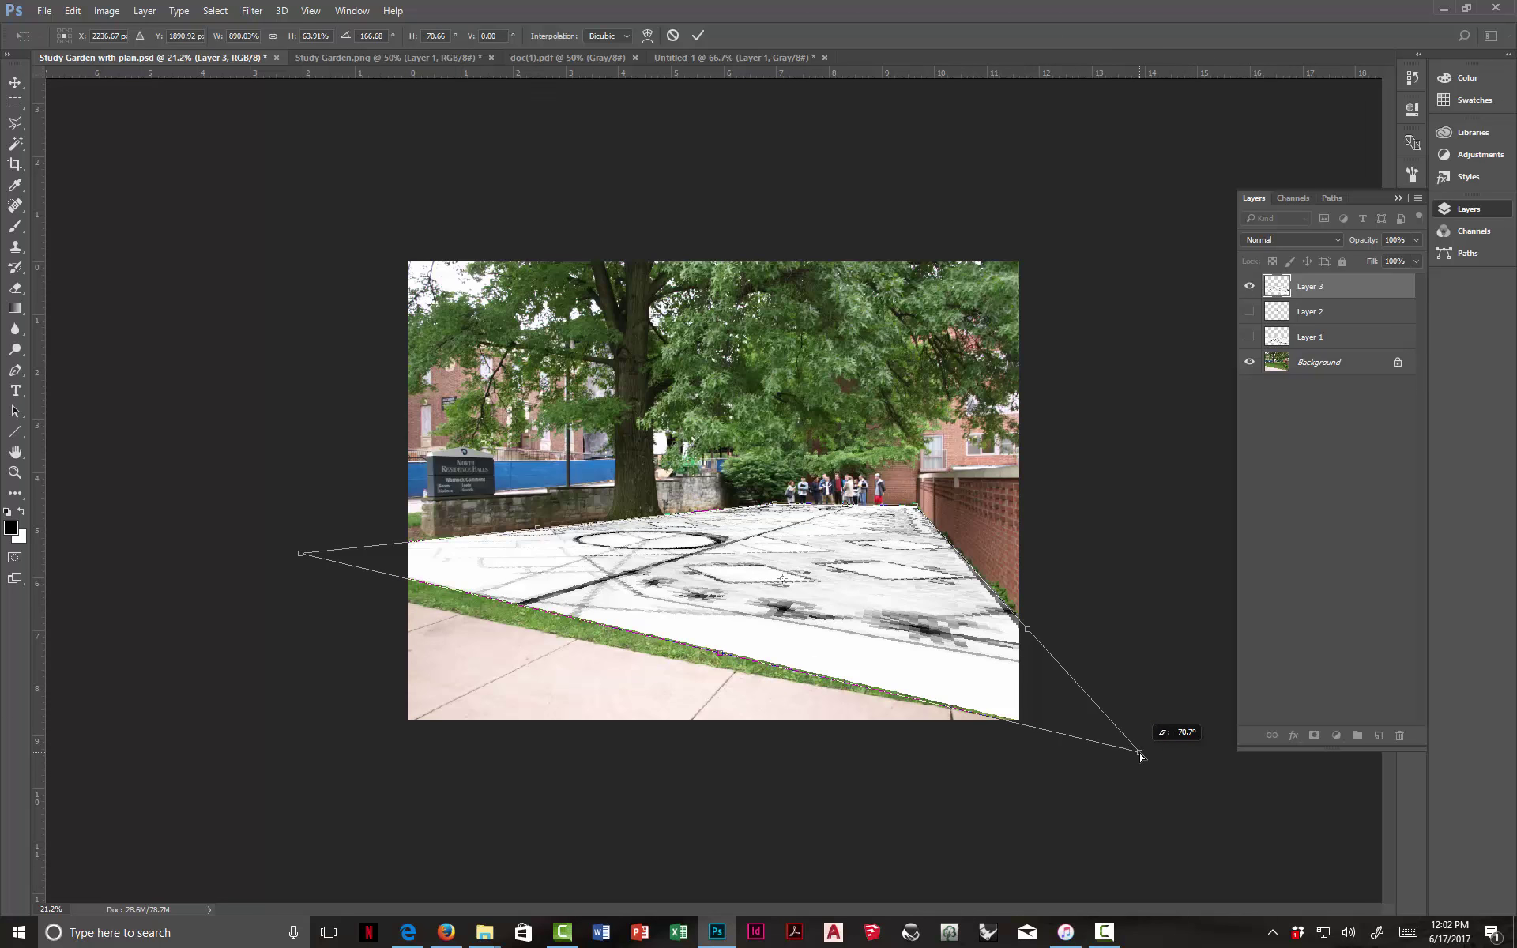
- Refine the left and far corners to match the lawn perspective, then commit the transform
left_click_drag(302, 554, 200, 566)
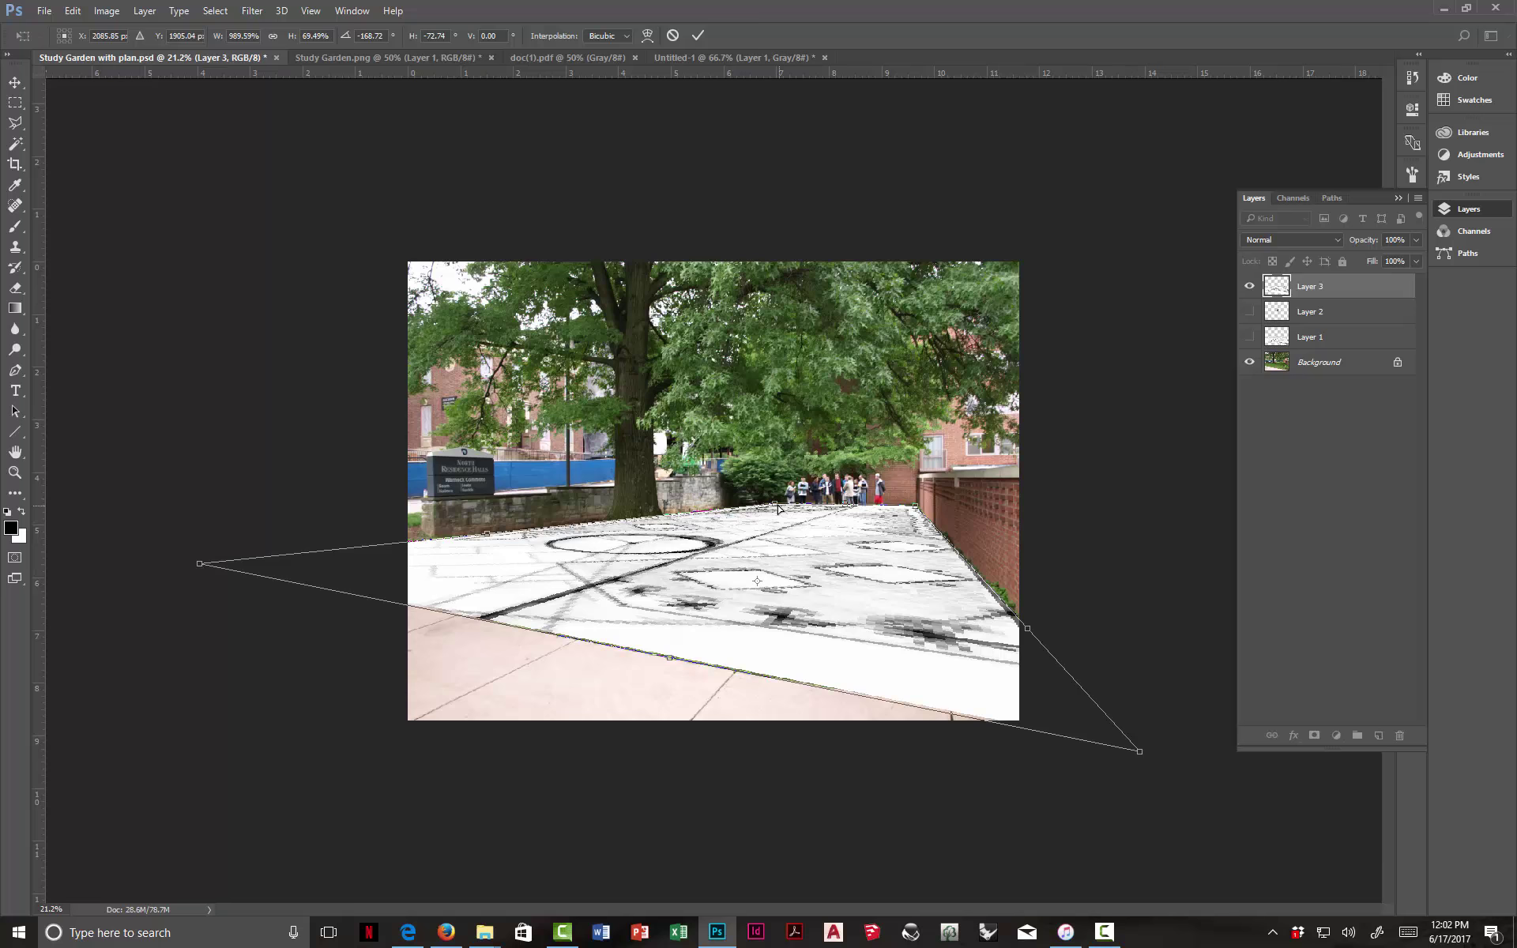
mouse_move(773, 507)
left_mouse_down()
mouse_move(736, 509)
mouse_move(748, 507)
left_mouse_up()
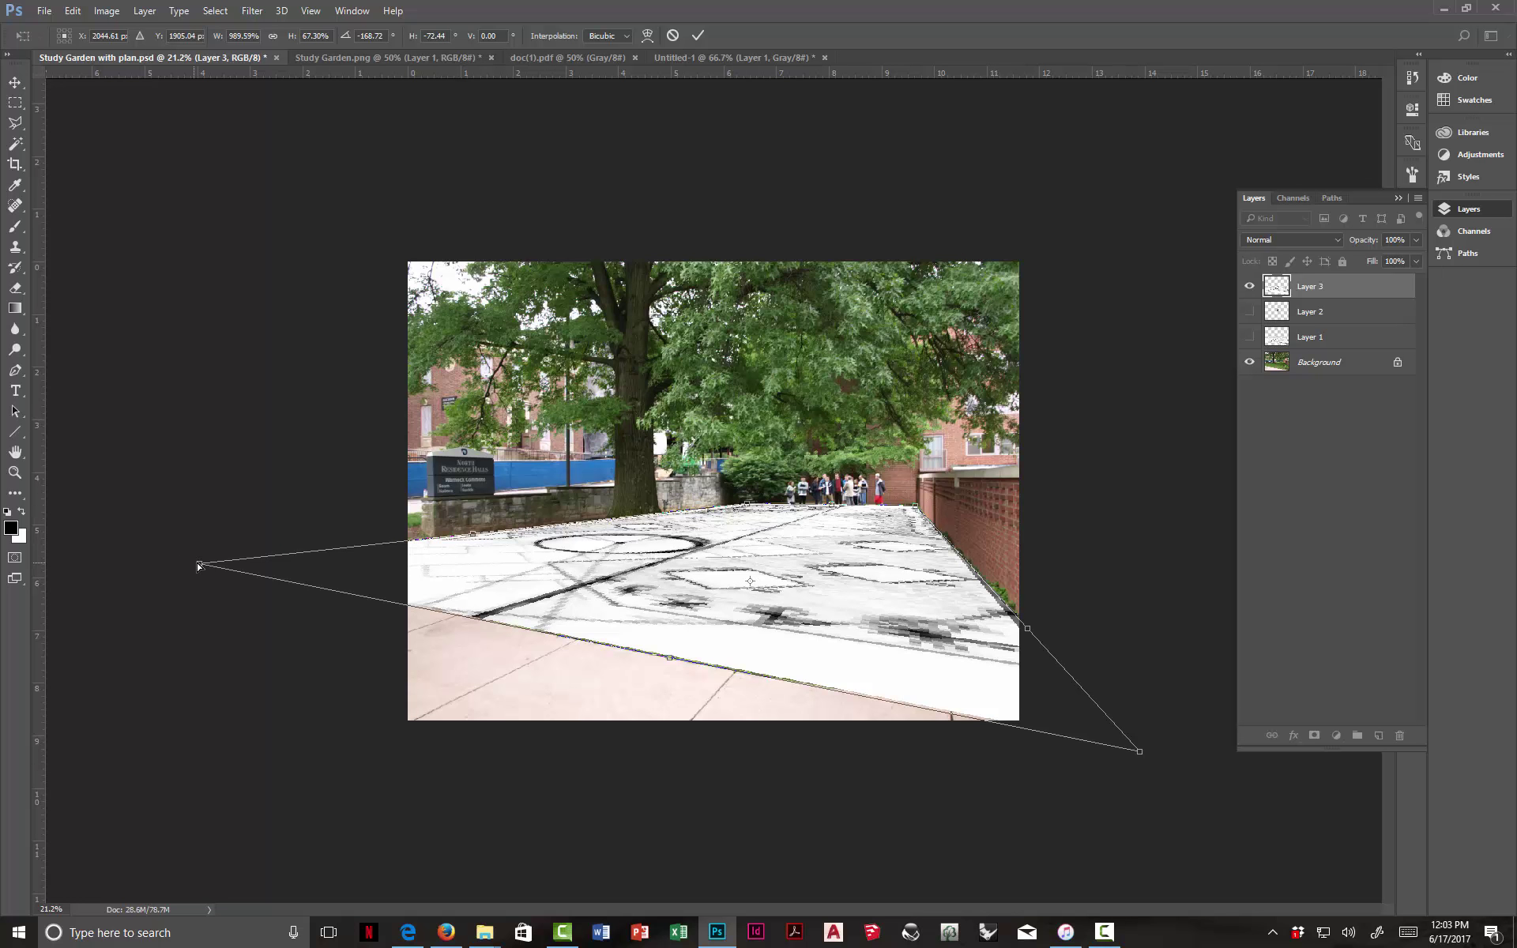
left_click_drag(200, 564, 219, 570)
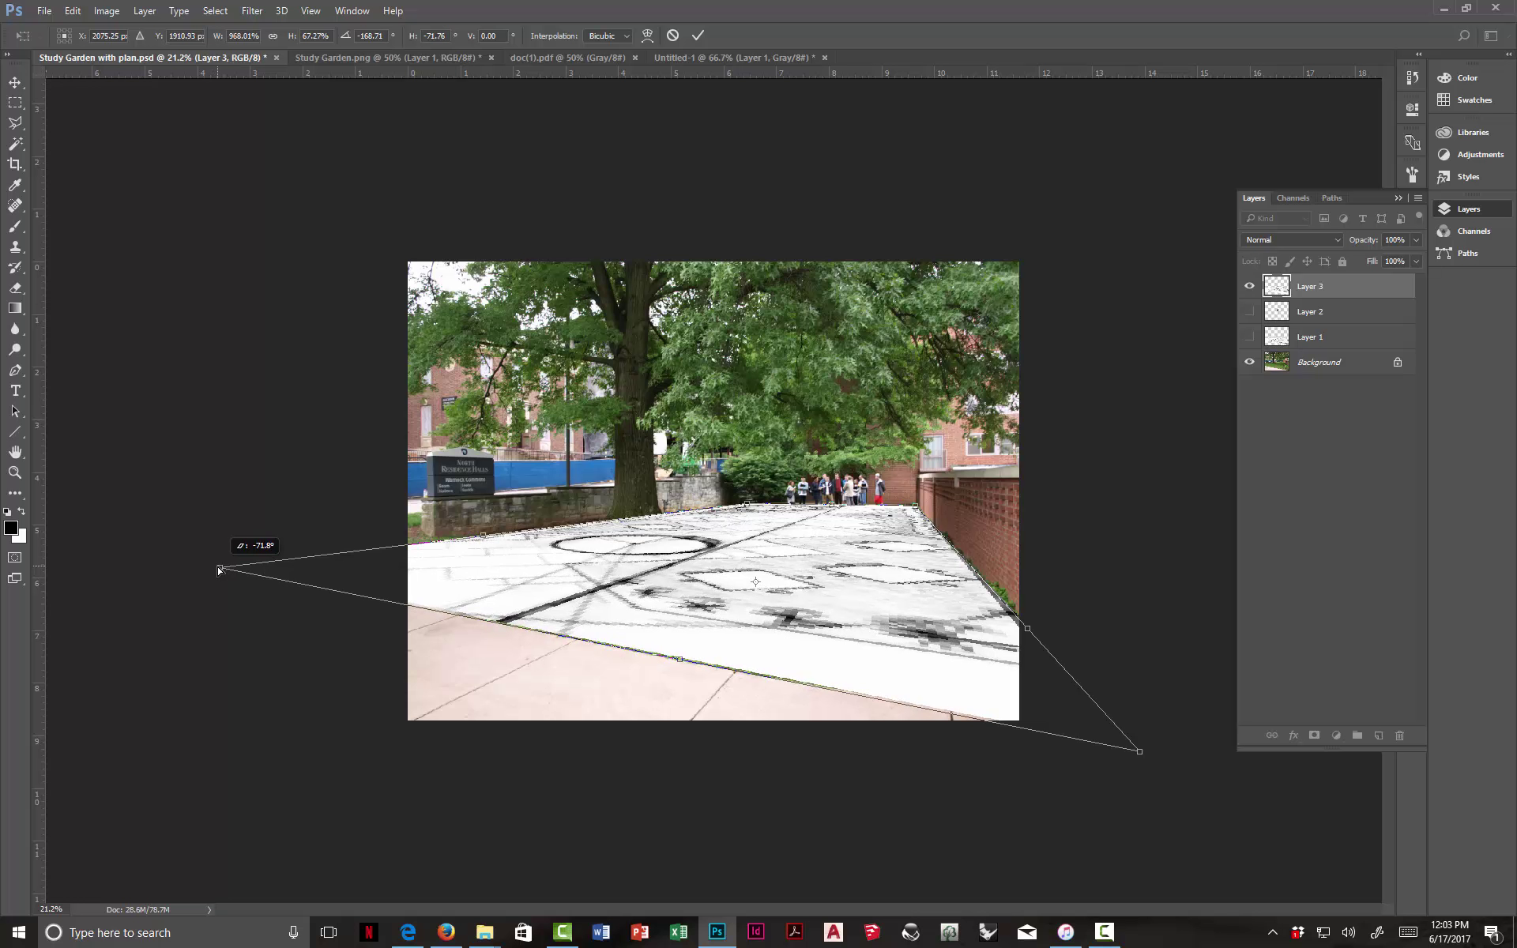
left_click_drag(220, 569, 219, 569)
scroll(808, 599, "up", 2)
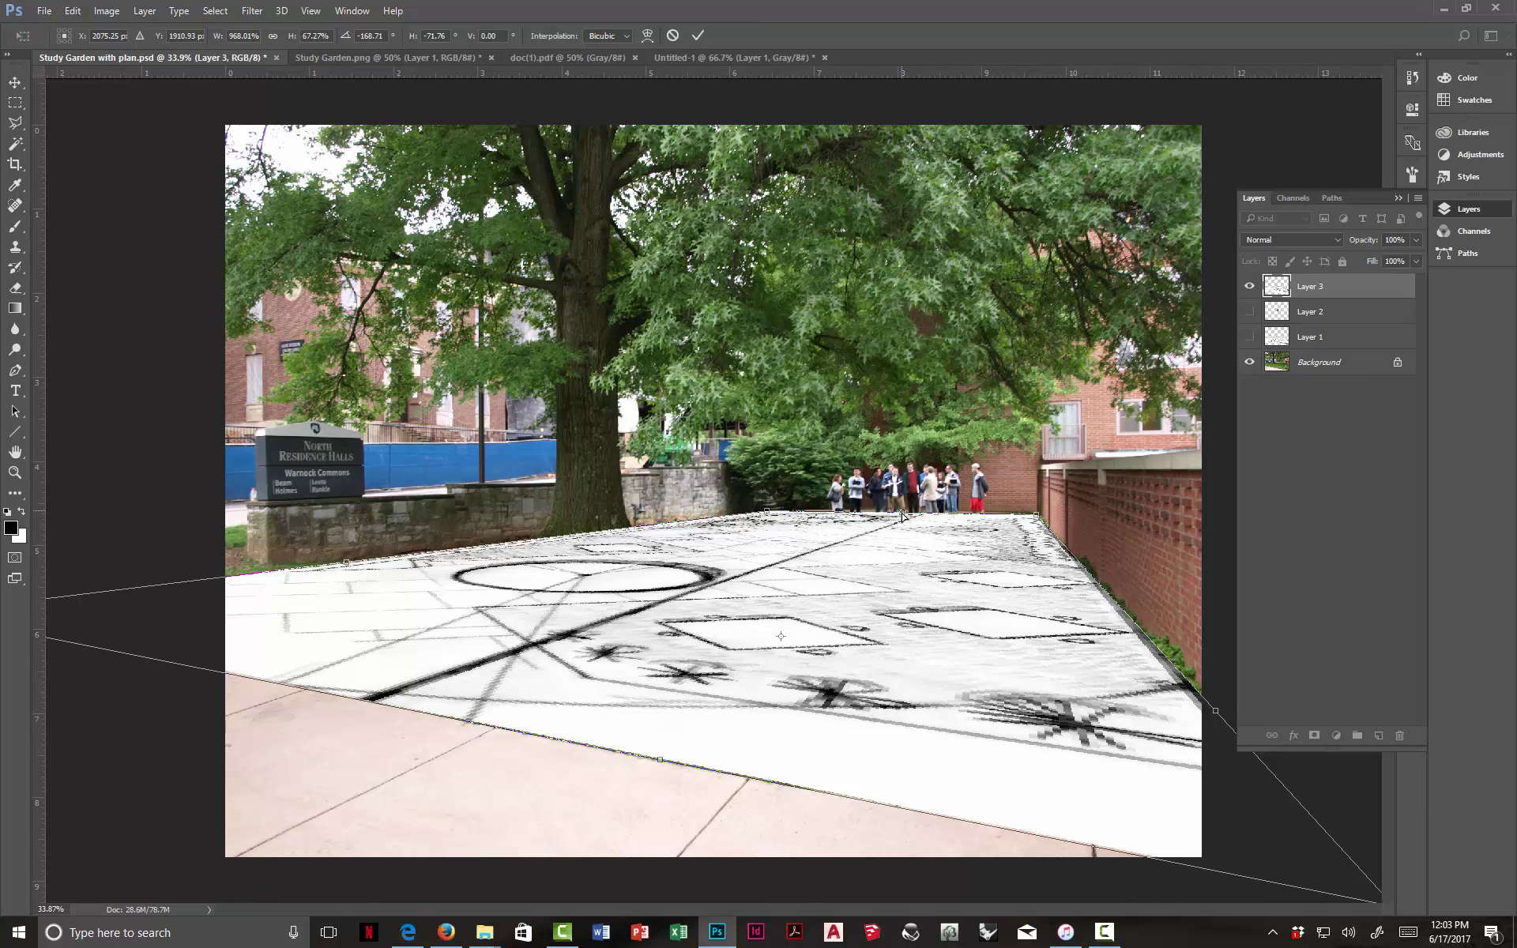
mouse_move(903, 516)
left_mouse_down()
mouse_move(941, 514)
mouse_move(849, 513)
mouse_move(907, 514)
left_mouse_up()
left_click(696, 36)
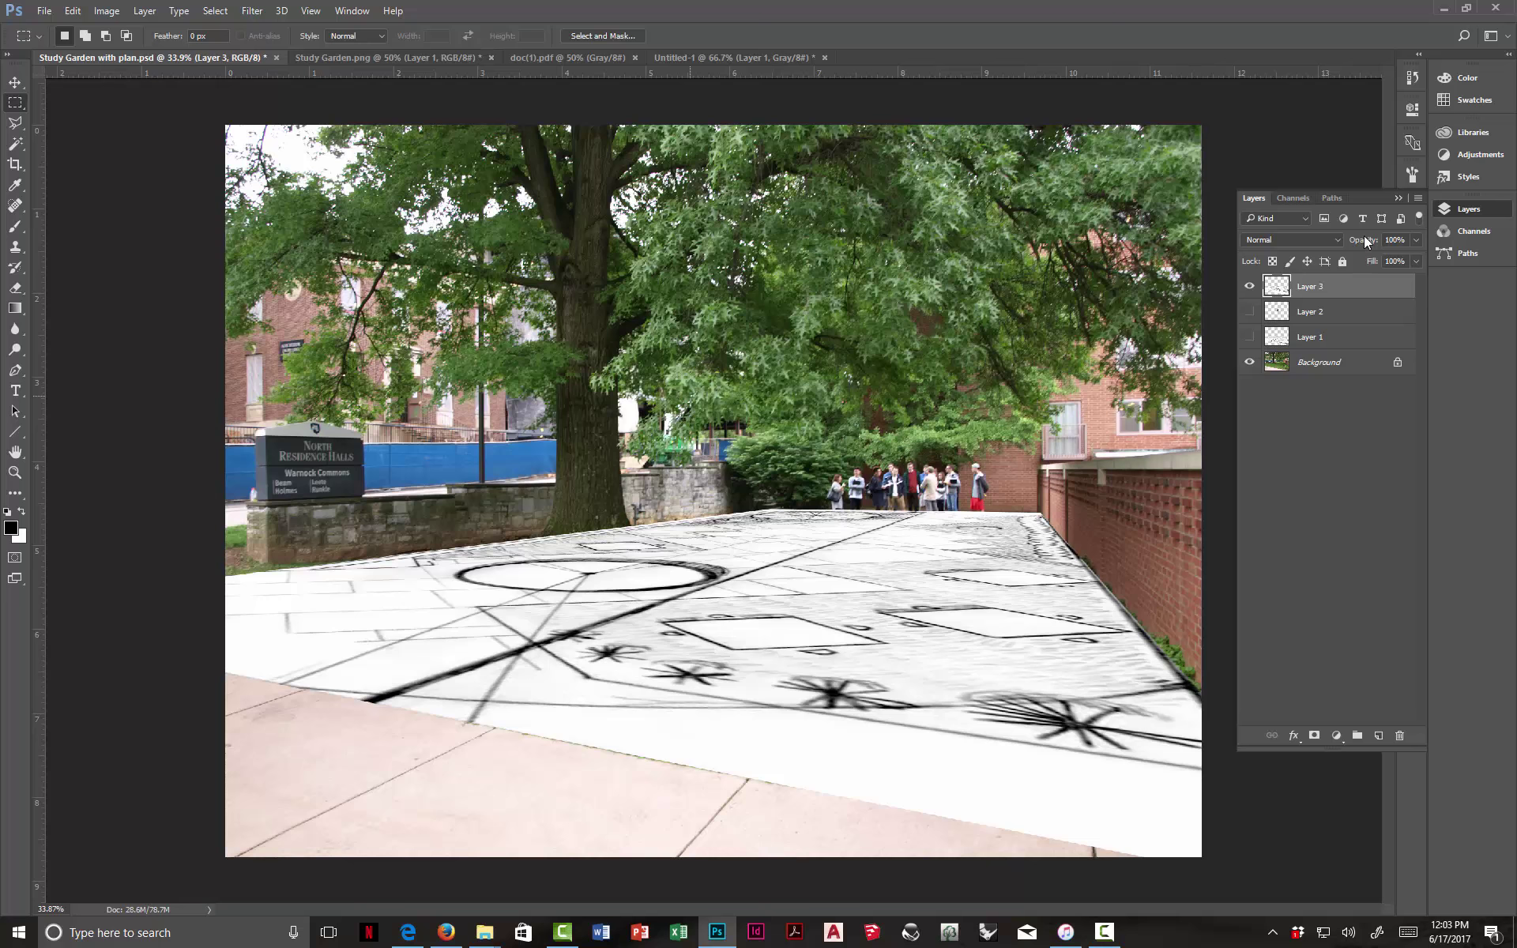
- Zoom out and lower Layer 3's opacity to 62%
key("ctrl+minus")
scroll(1154, 382, "up", 3)
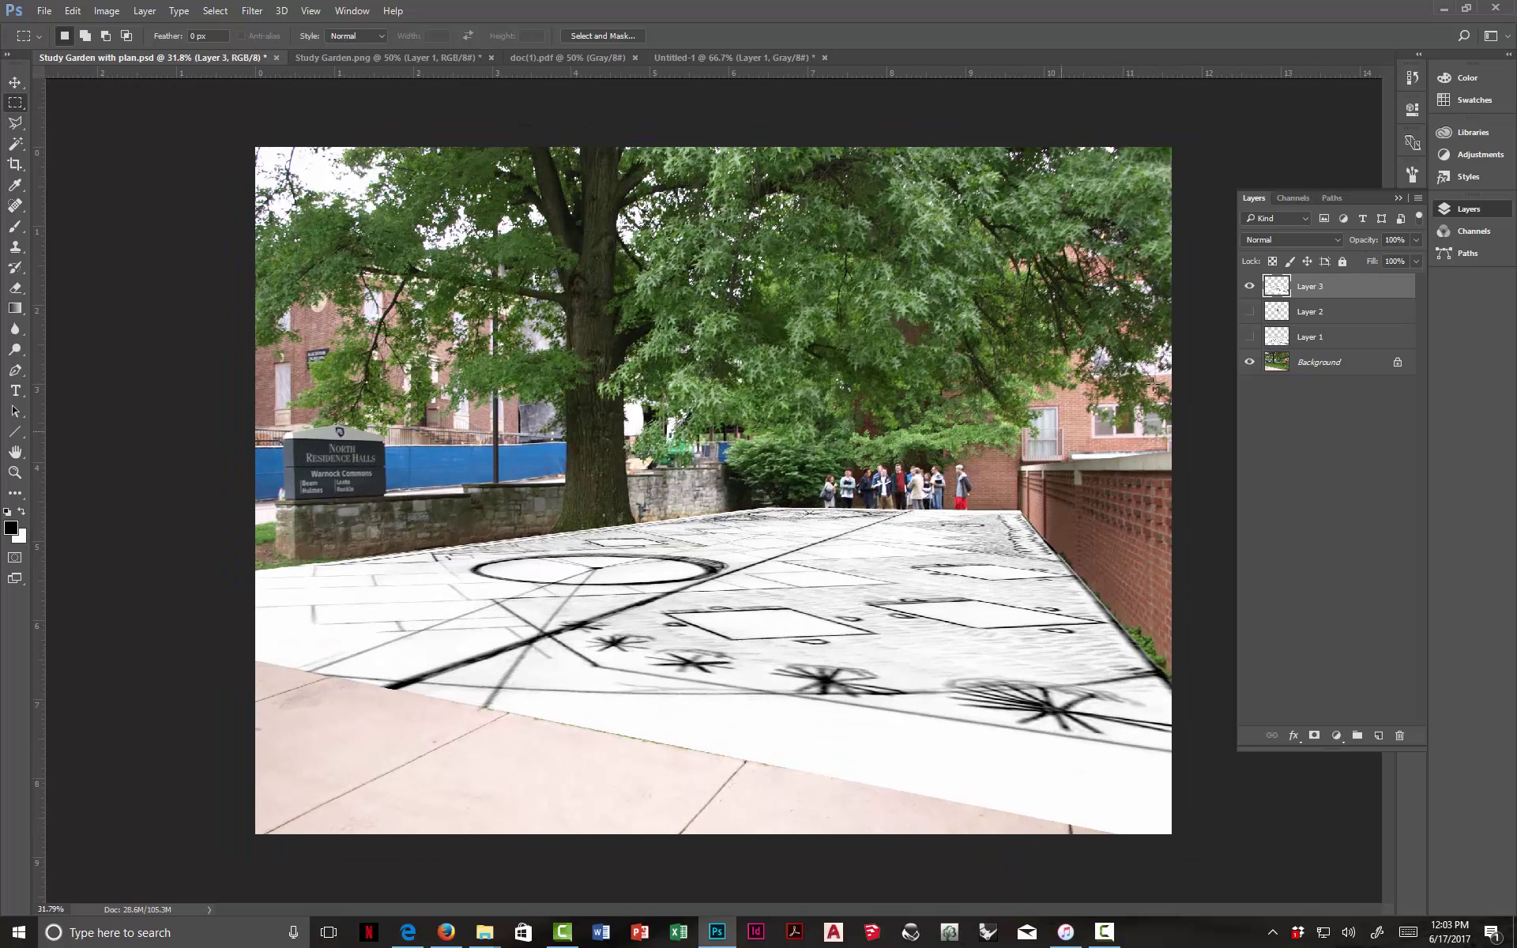
left_click_drag(1360, 247, 1332, 259)
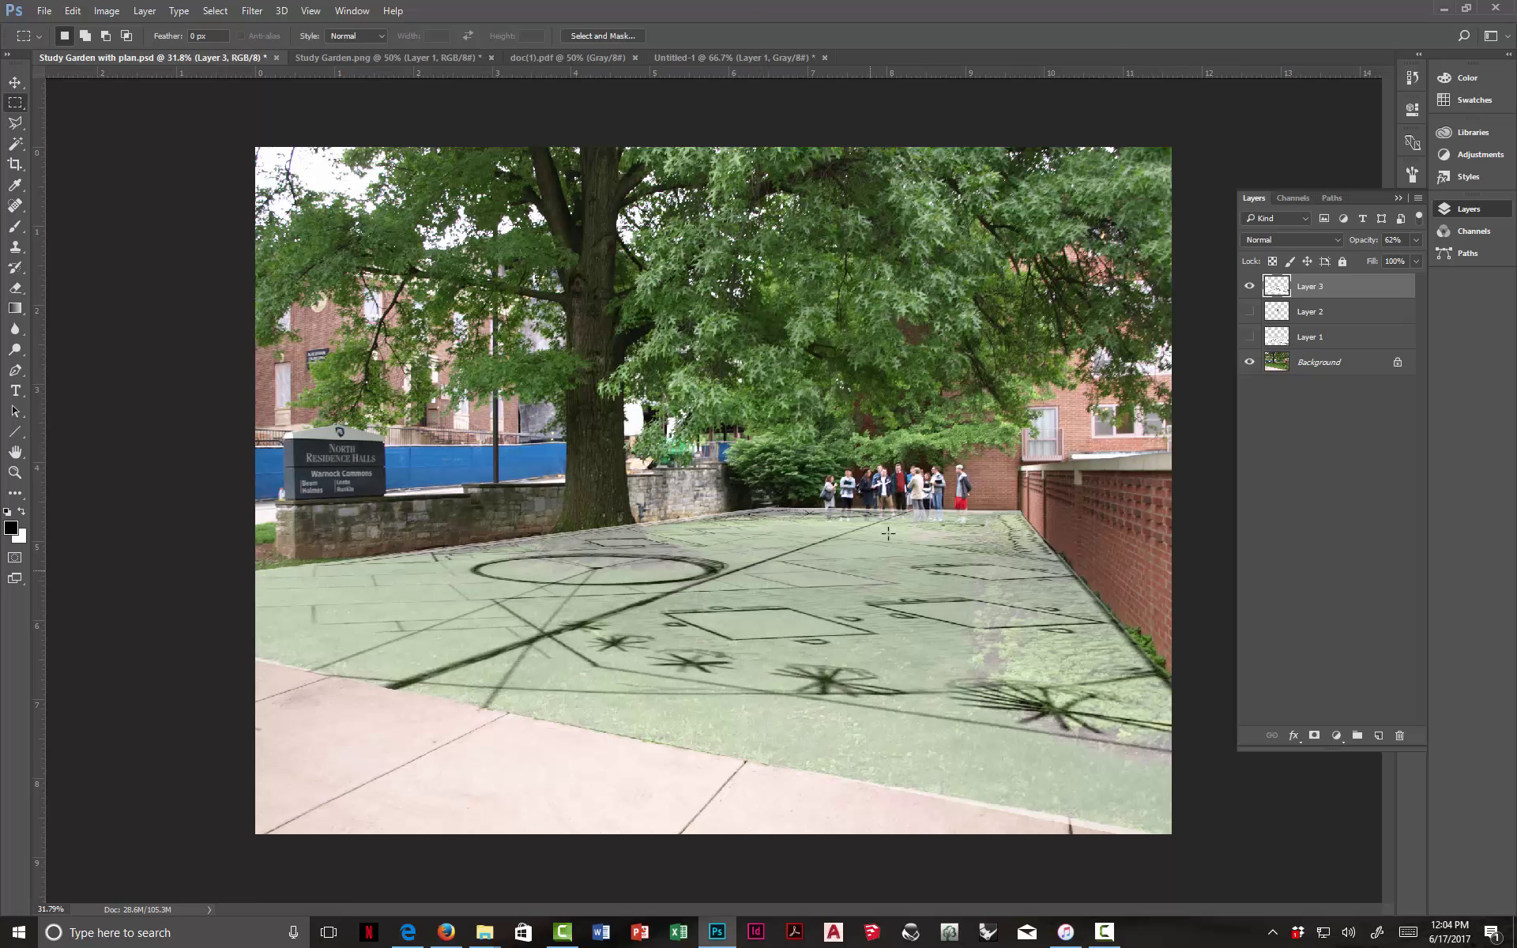
- Rename Layer 3 to Plan
double_click(1314, 286)
type("Plan")
key("Return")
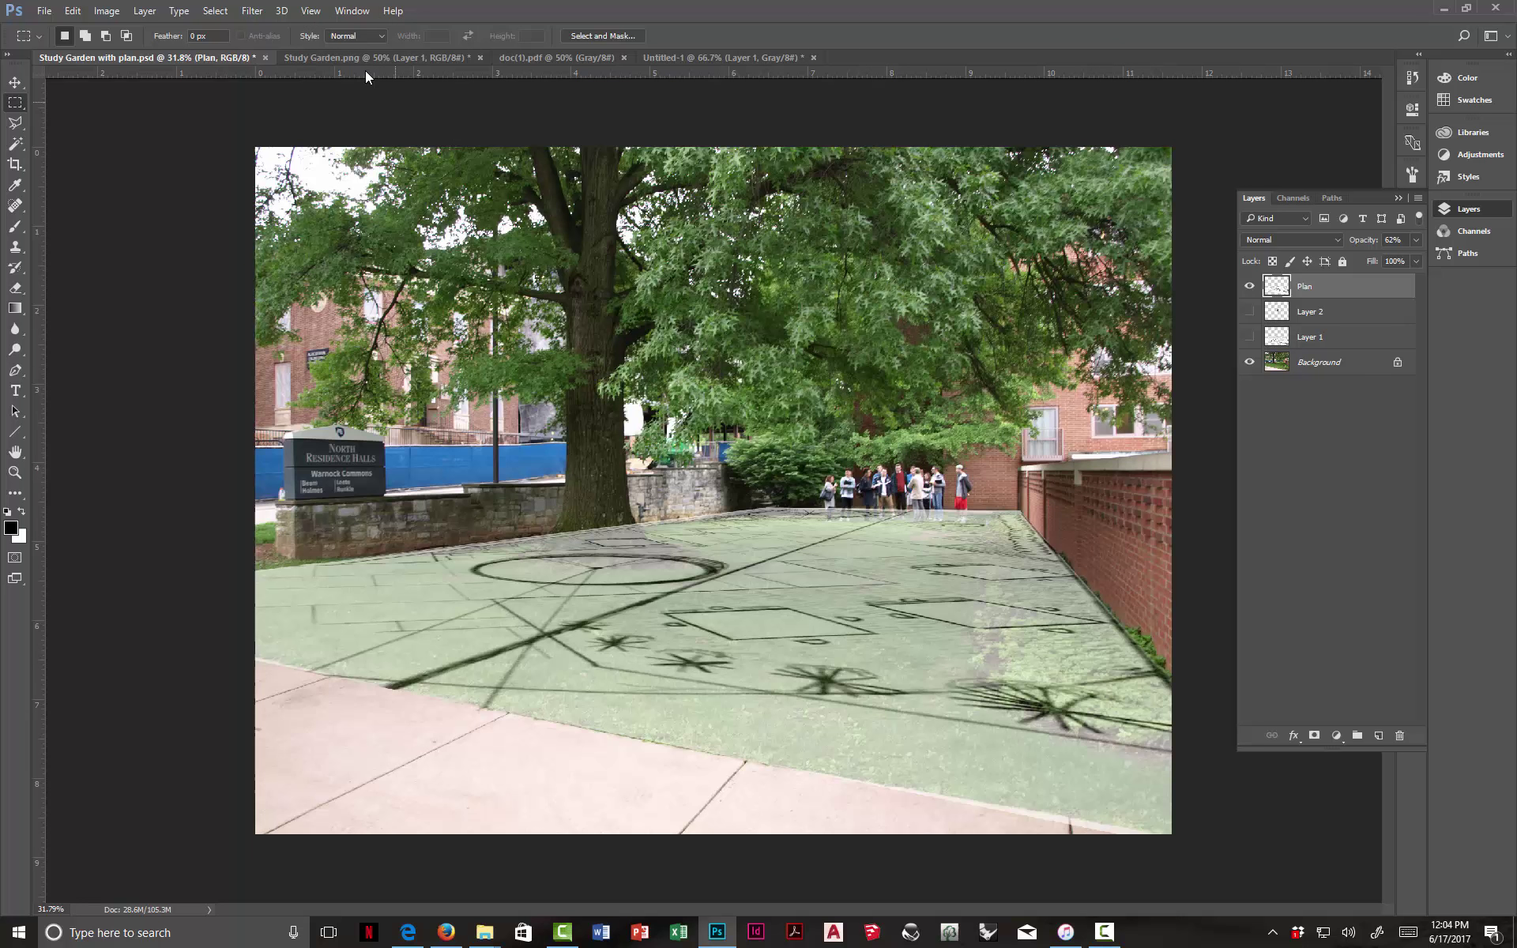
- With rulers shown, place a horizontal guide at the horizon and drag off the extra duplicate guide
left_click(324, 10)
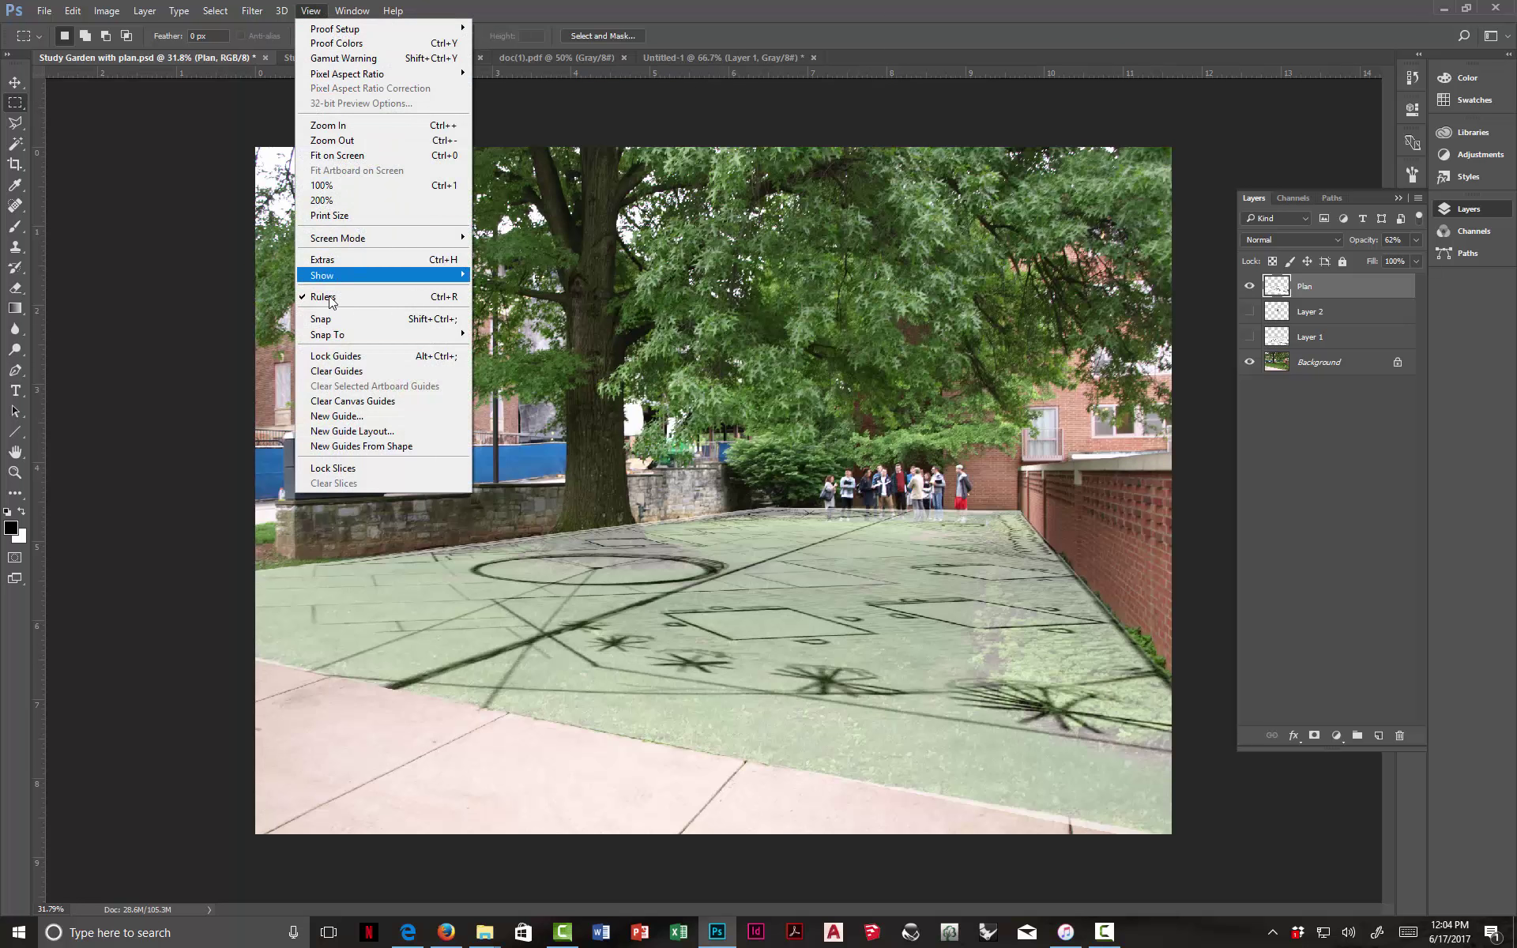
left_click(163, 171)
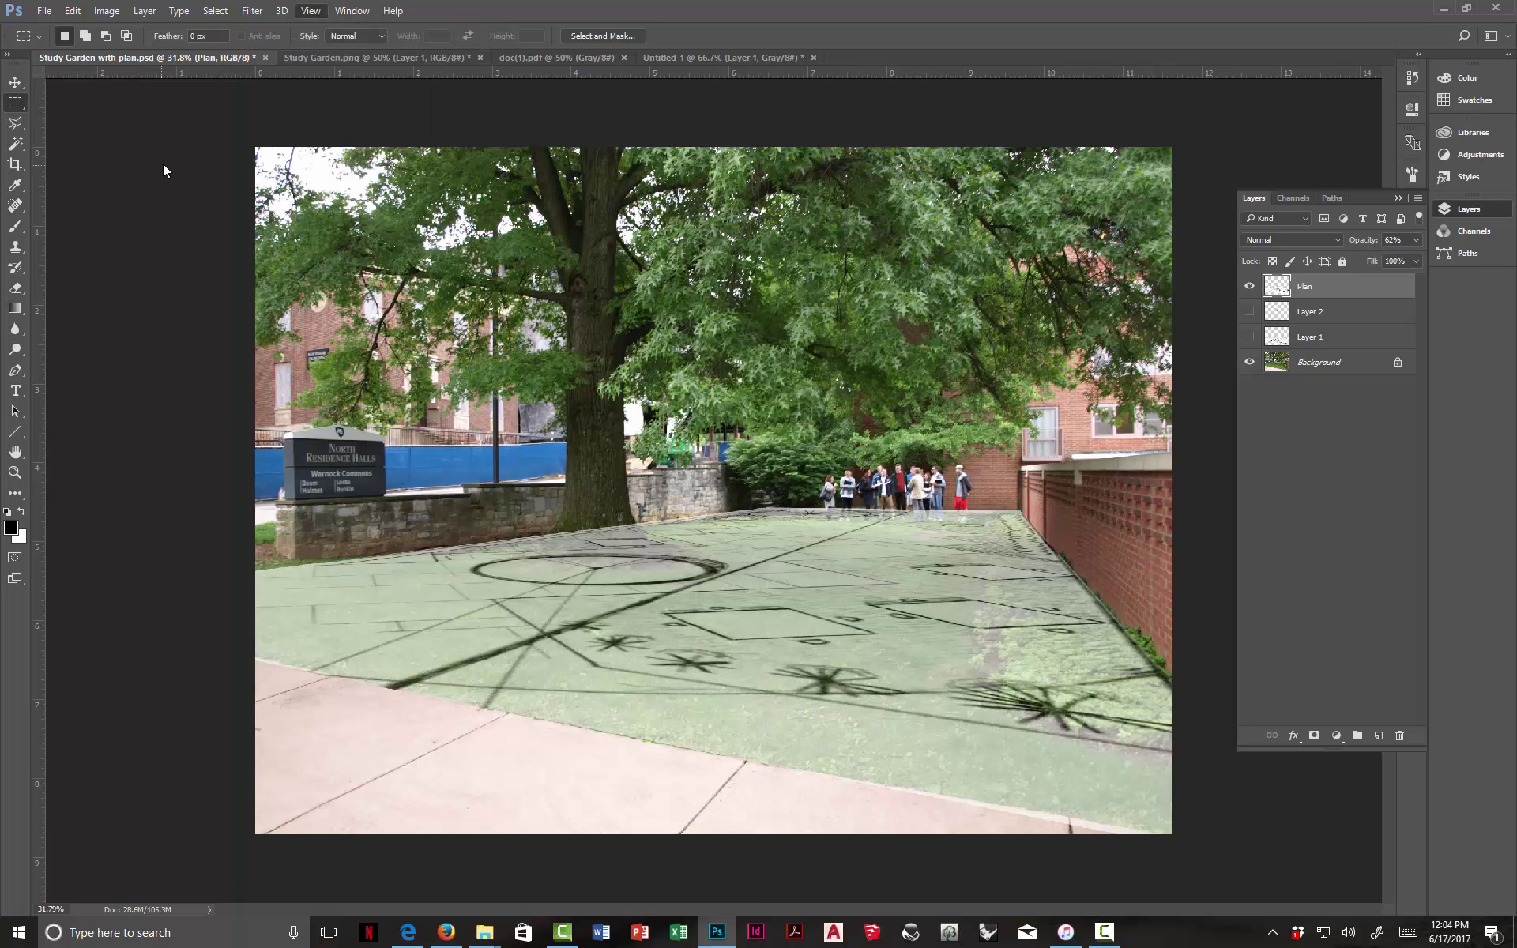
left_click_drag(430, 71, 543, 469)
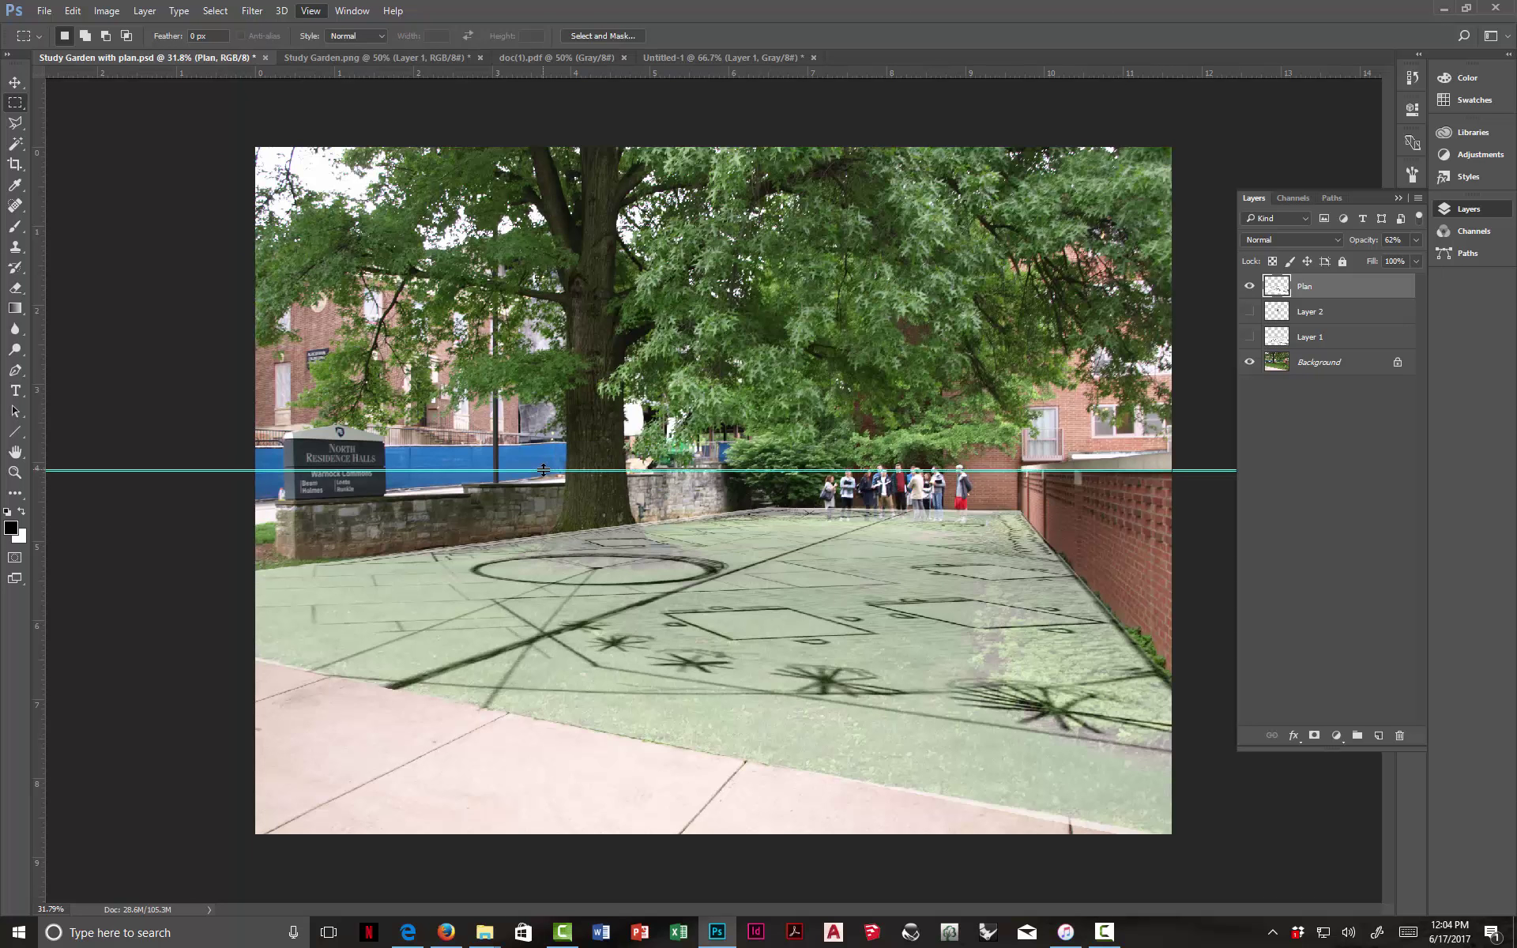
left_click(15, 82)
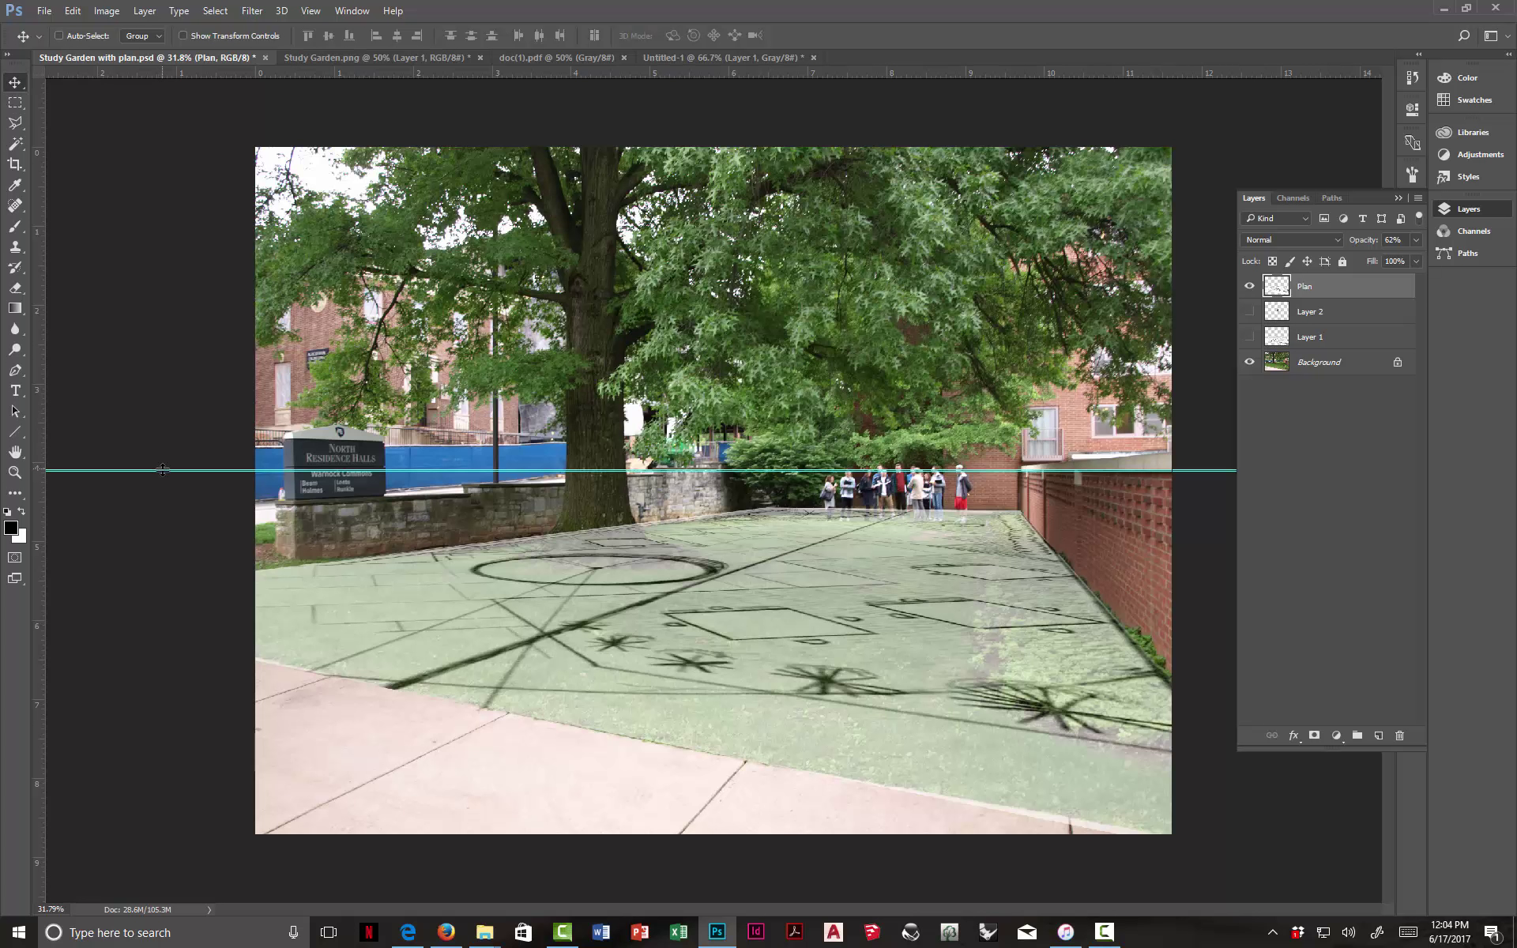
left_click_drag(163, 469, 173, 67)
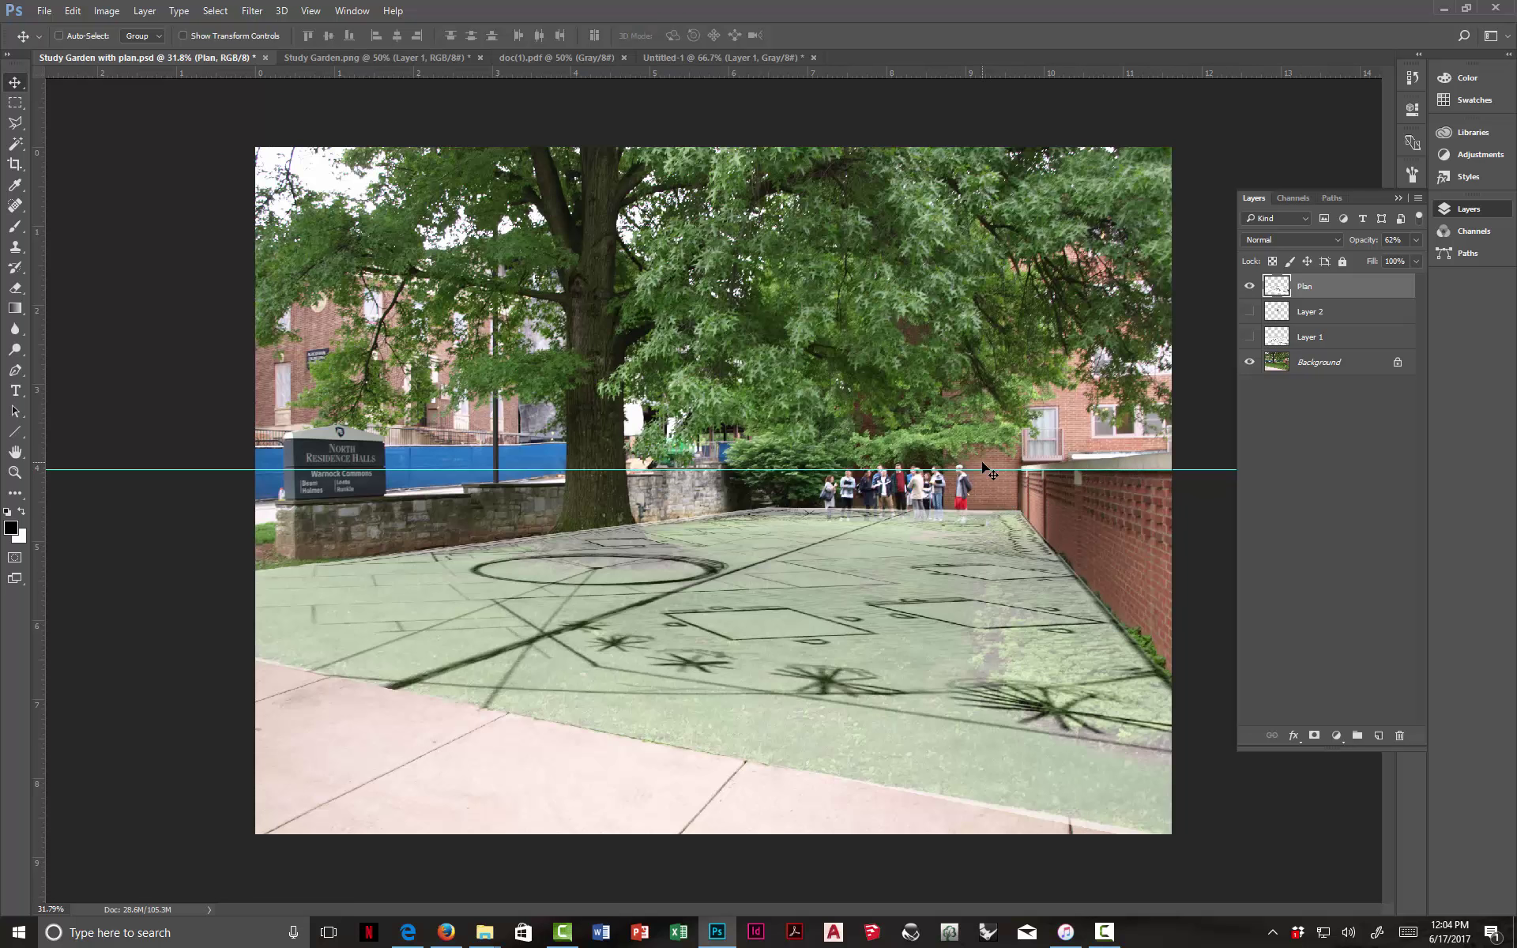
left_click(15, 432)
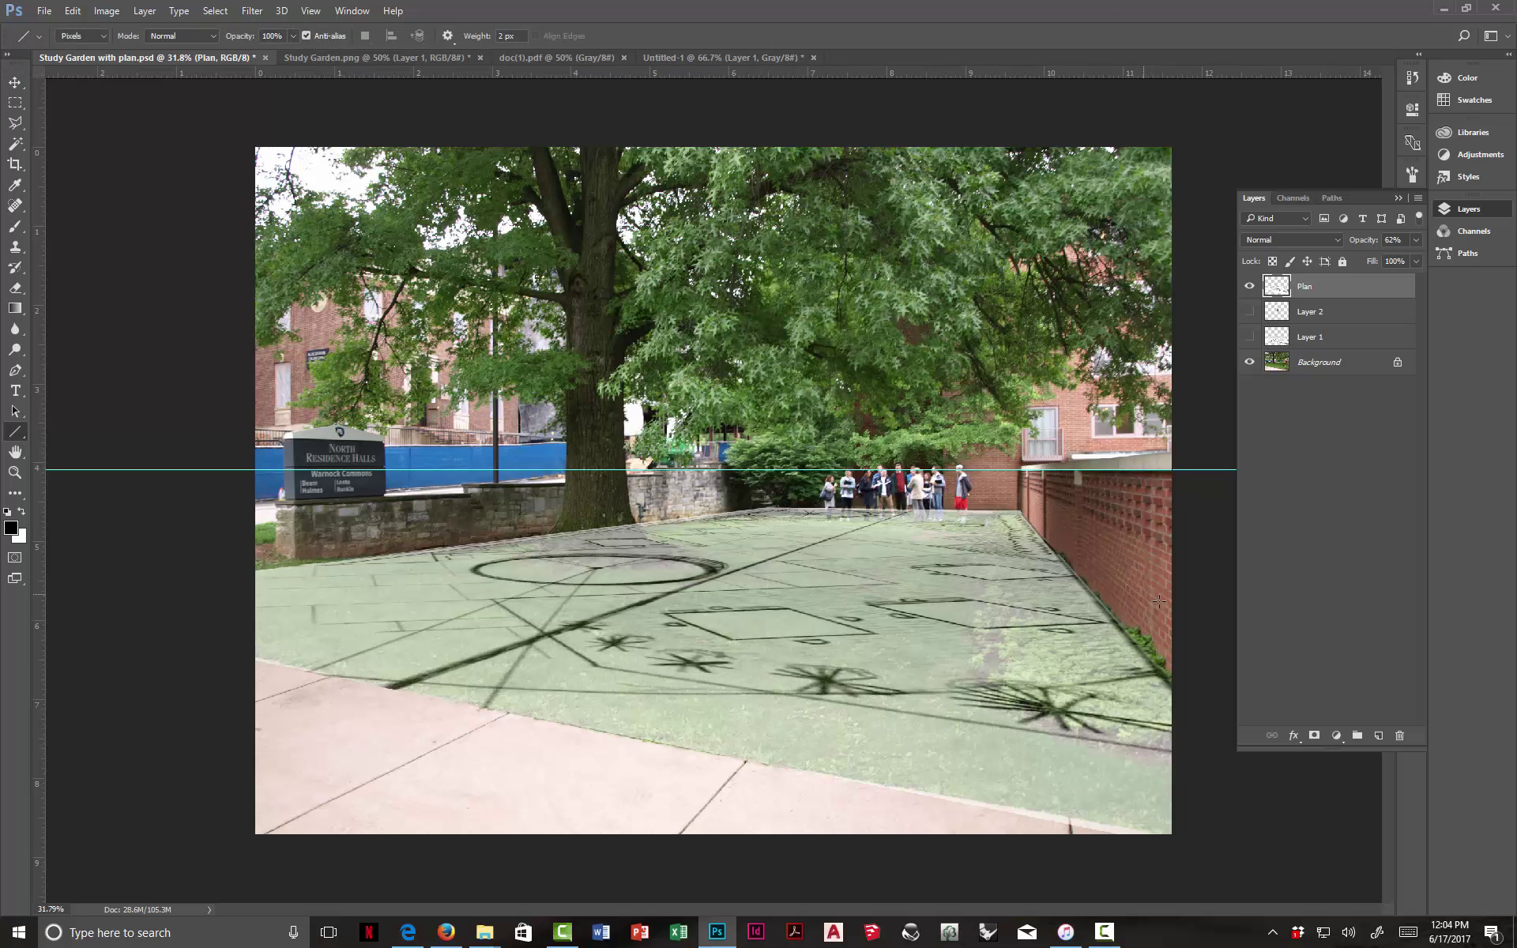
left_click_drag(1168, 452, 877, 479)
key("Escape")
- Render a Spruce Tree on the lawn with branch height 137 and thickness 119
left_click(252, 11)
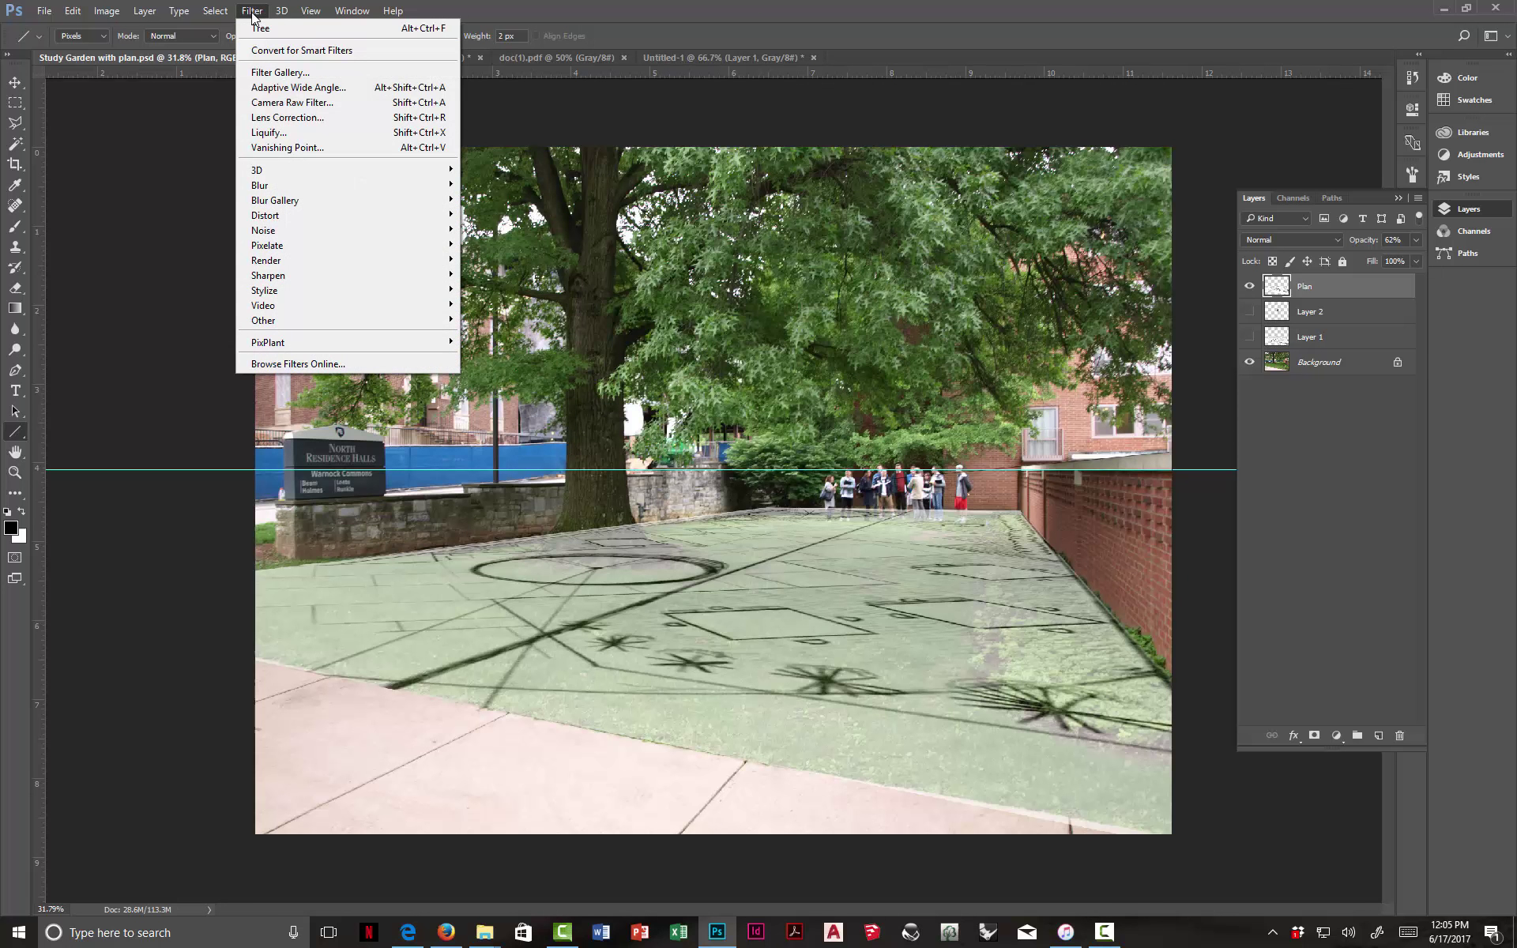
mouse_move(282, 261)
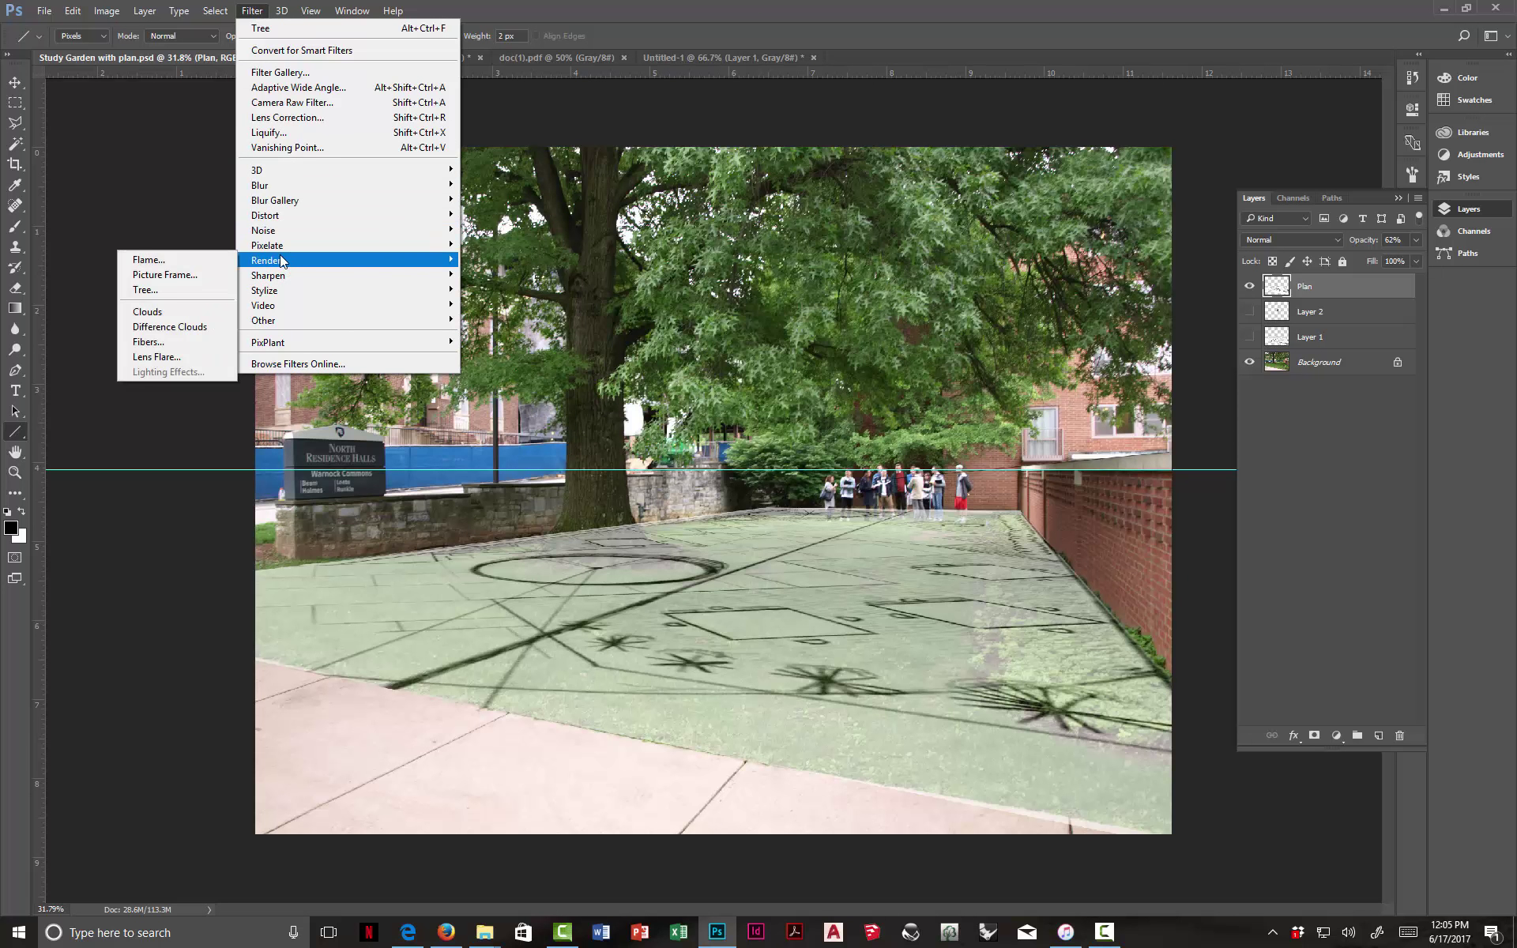
left_click(177, 290)
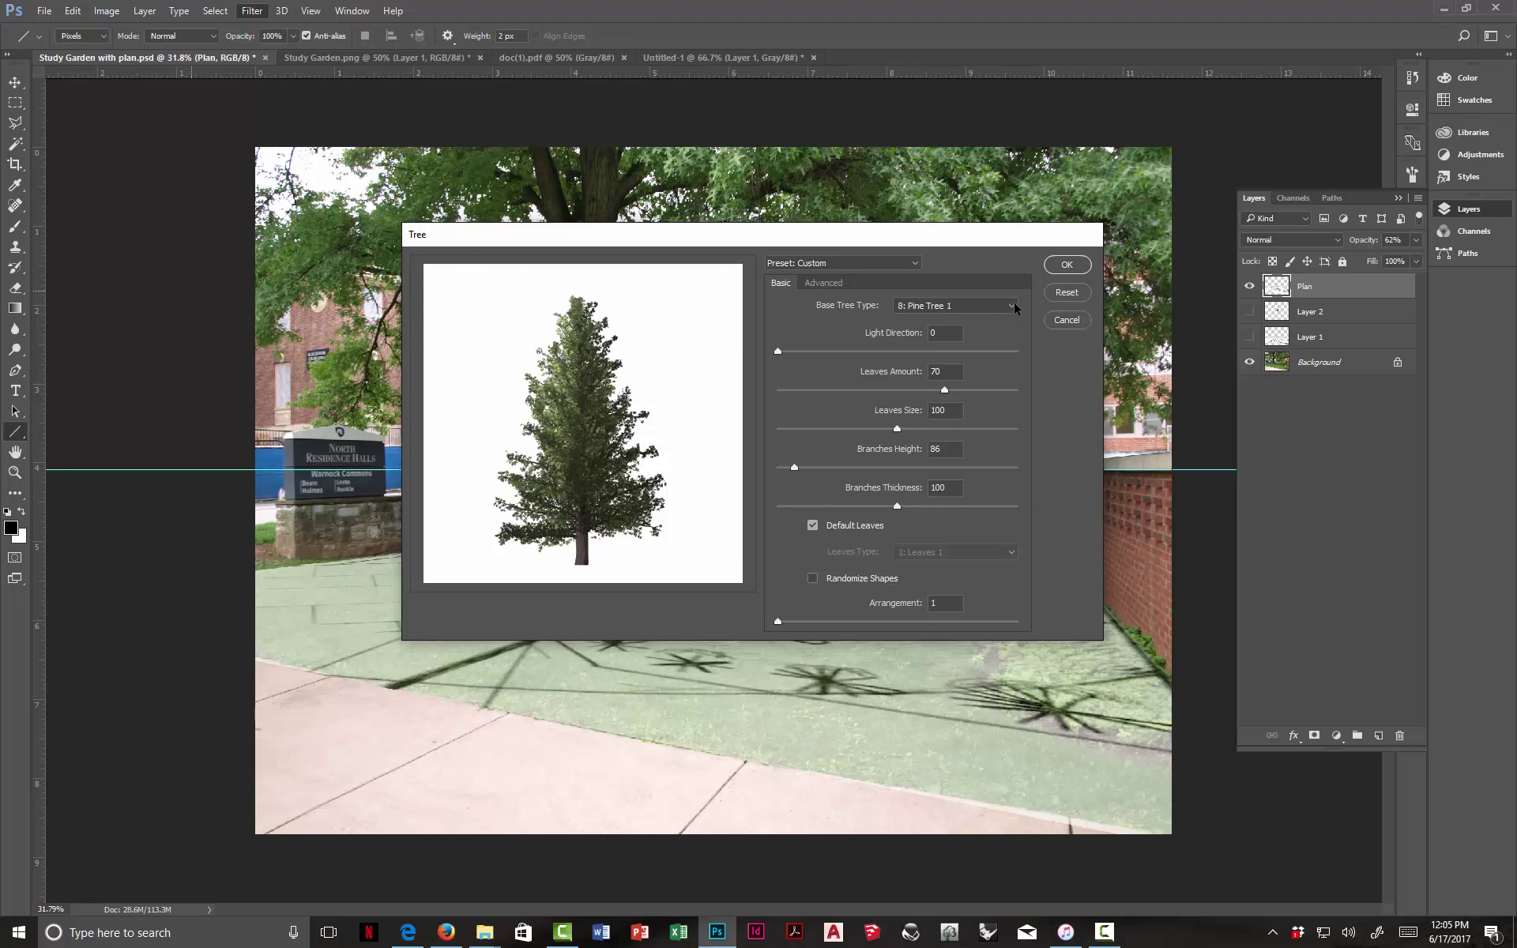
left_click(1013, 306)
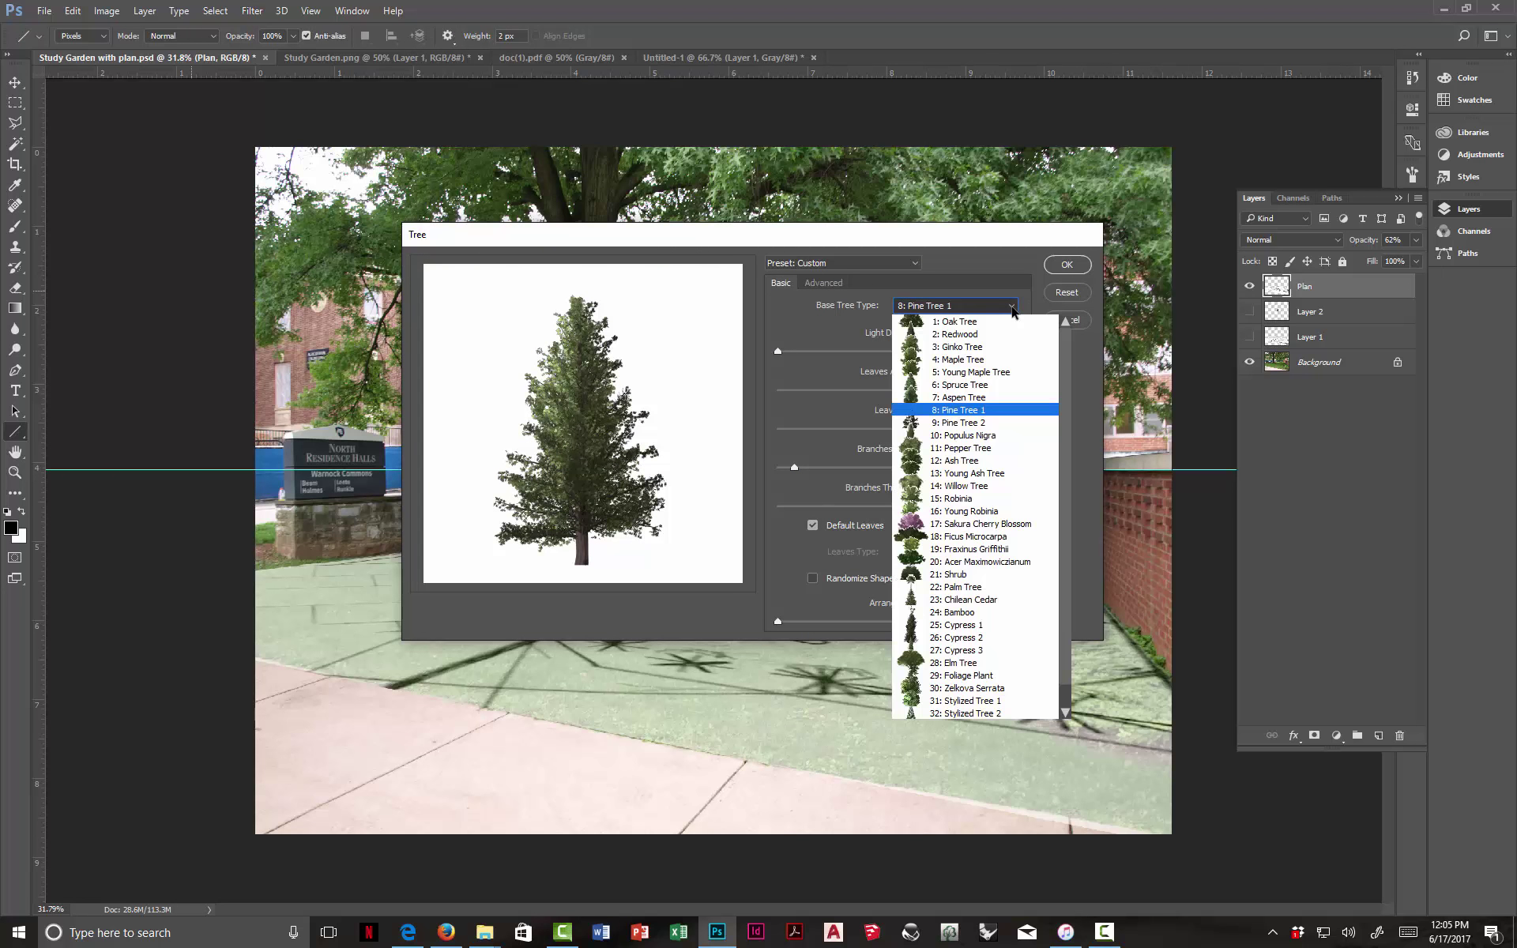
left_click(967, 385)
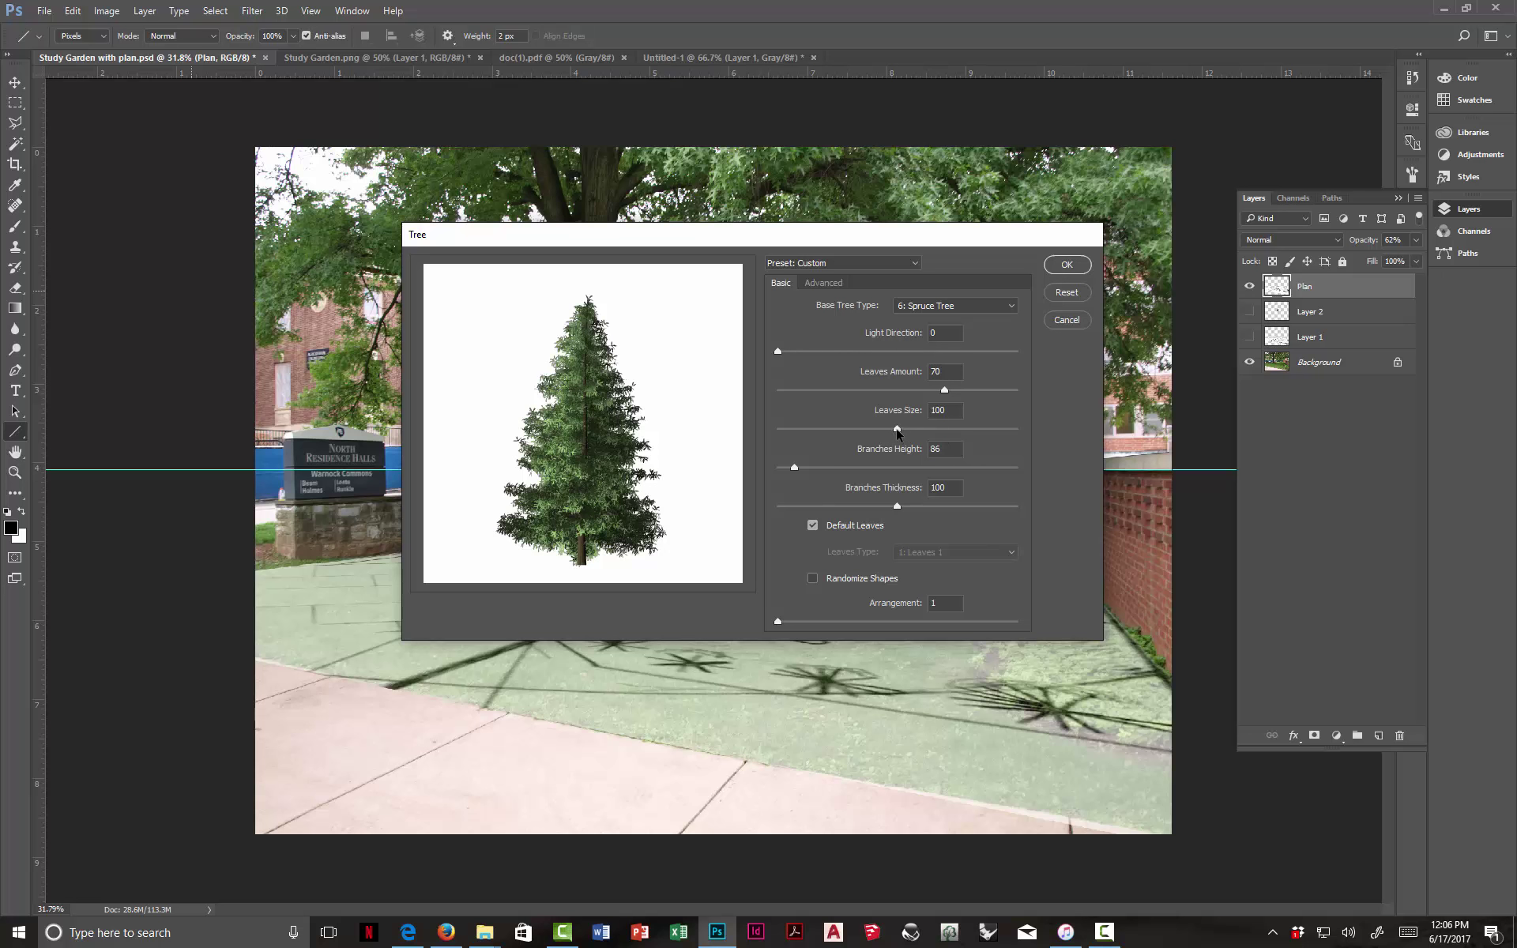
left_click_drag(794, 469, 845, 469)
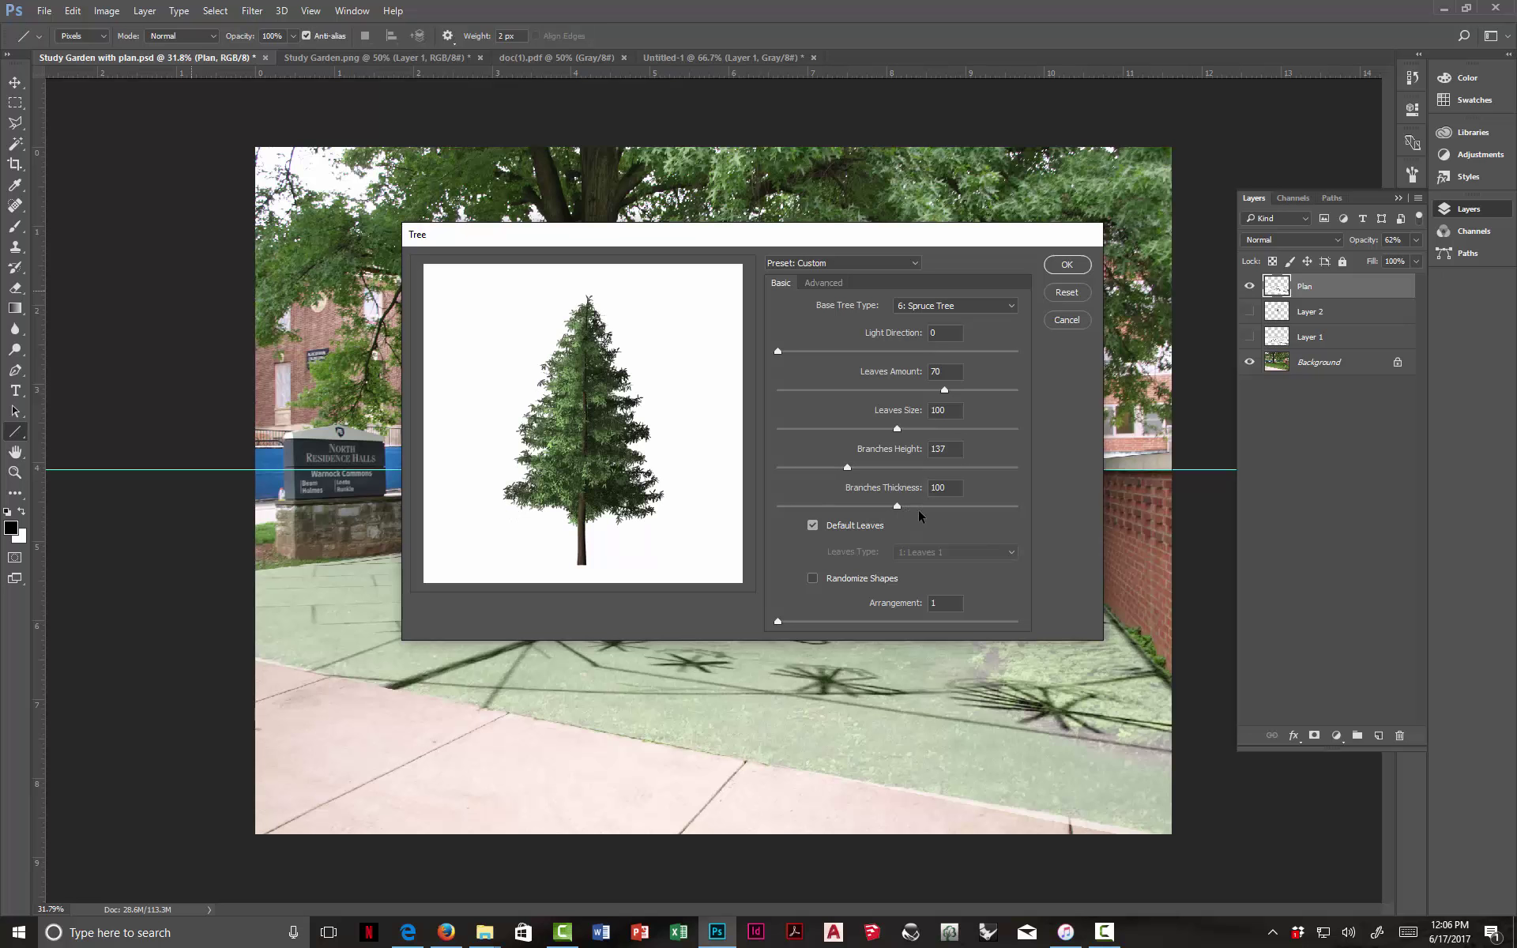
left_click_drag(898, 504, 919, 505)
left_click(1067, 265)
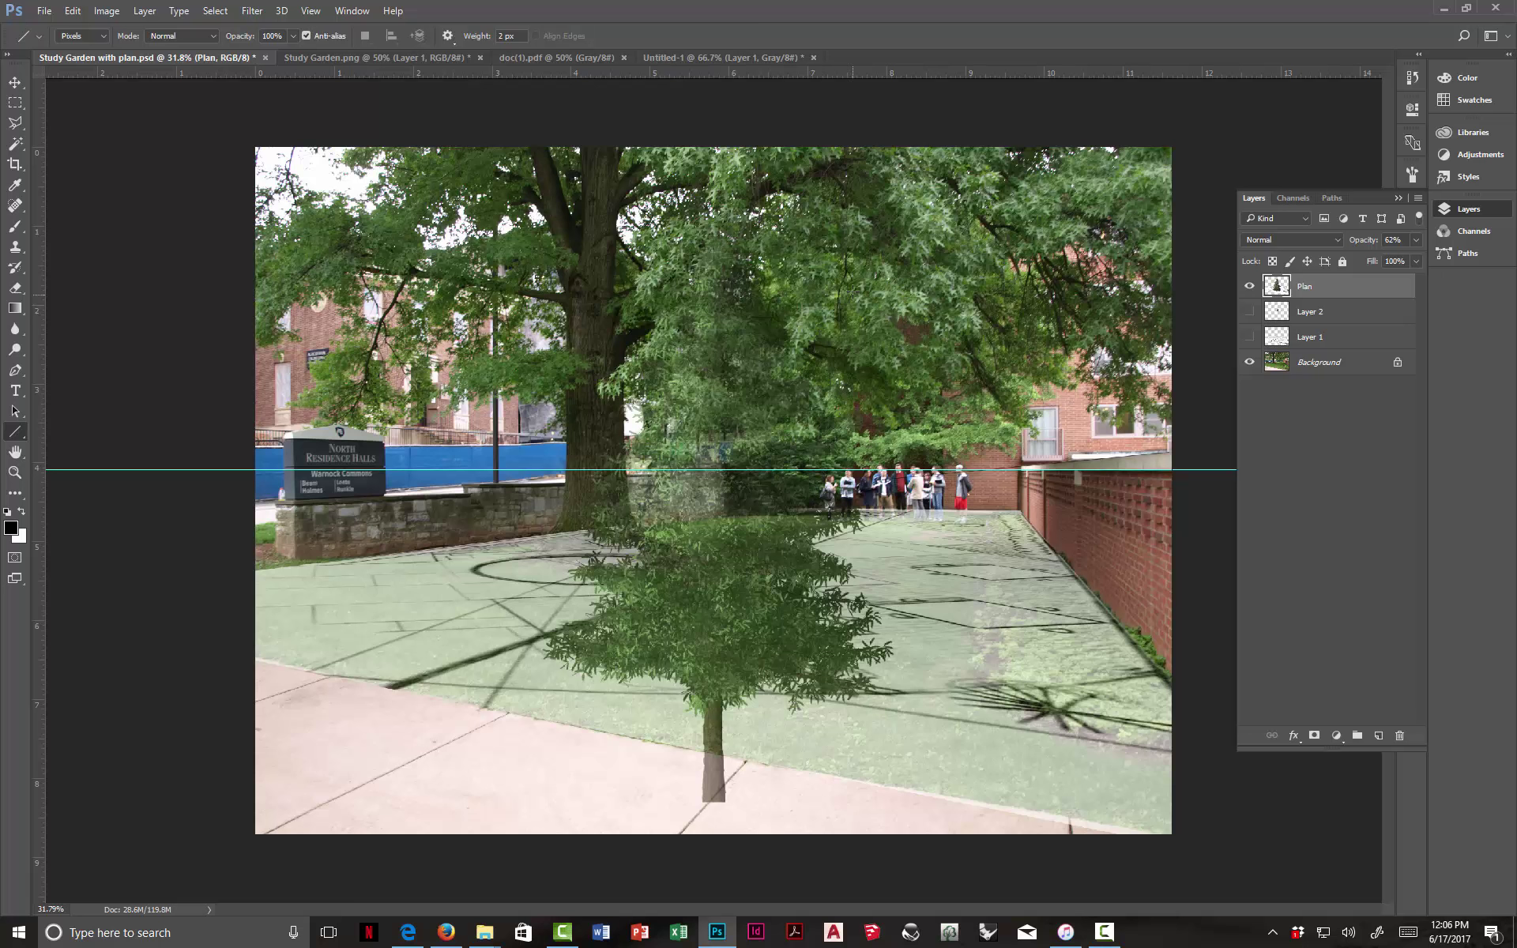
- Start a Free Transform on the Plan layer and dismiss it
key("ctrl+t")
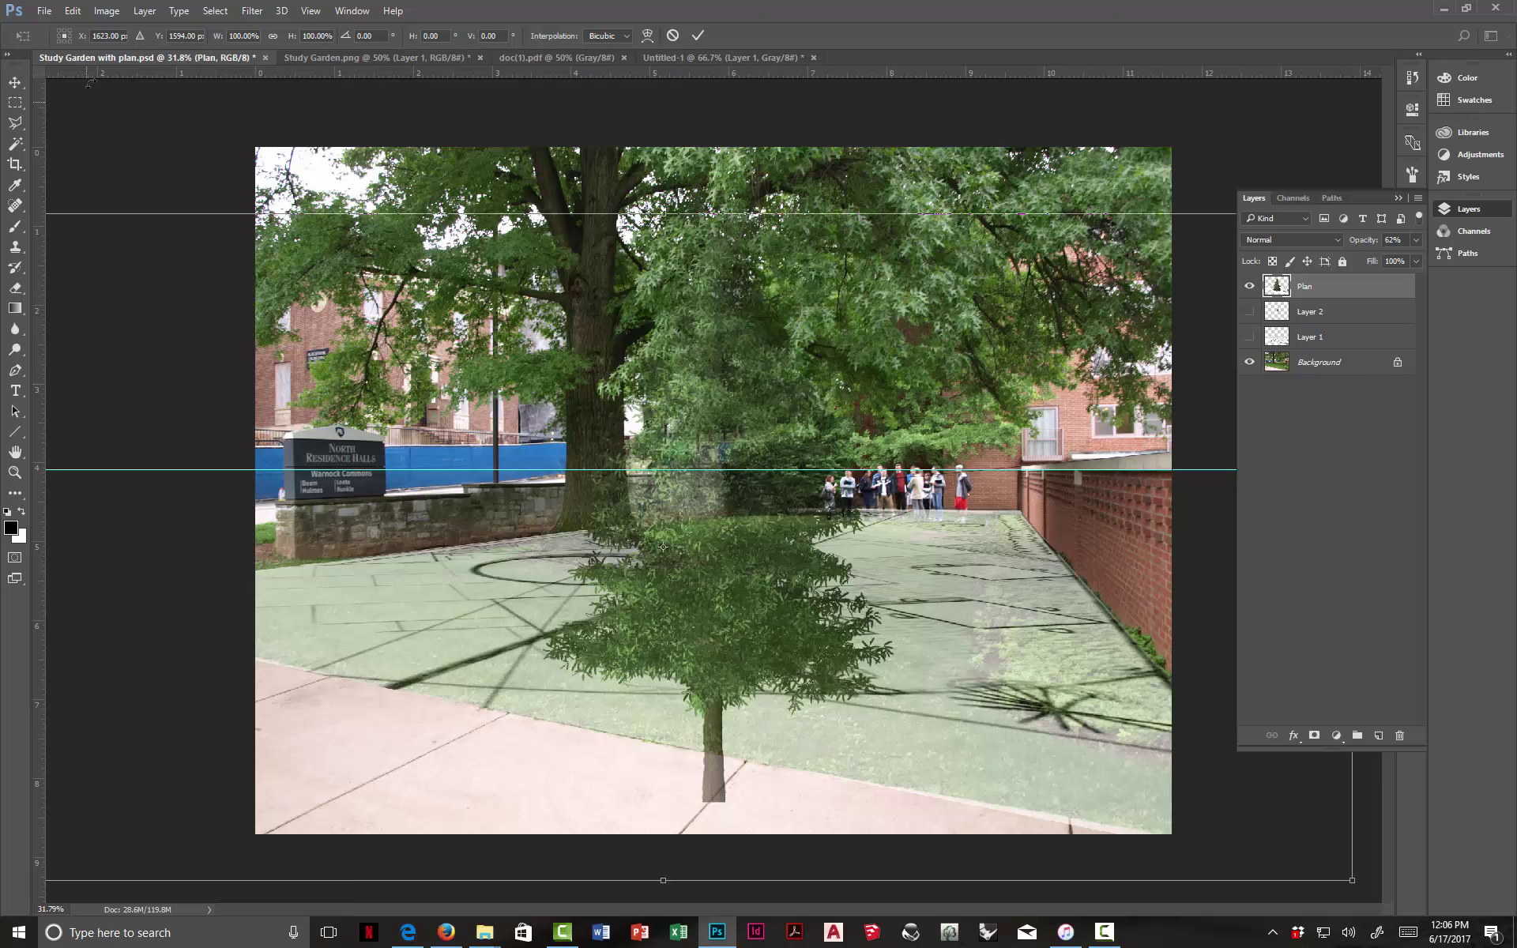
key("Return")
left_click(15, 103)
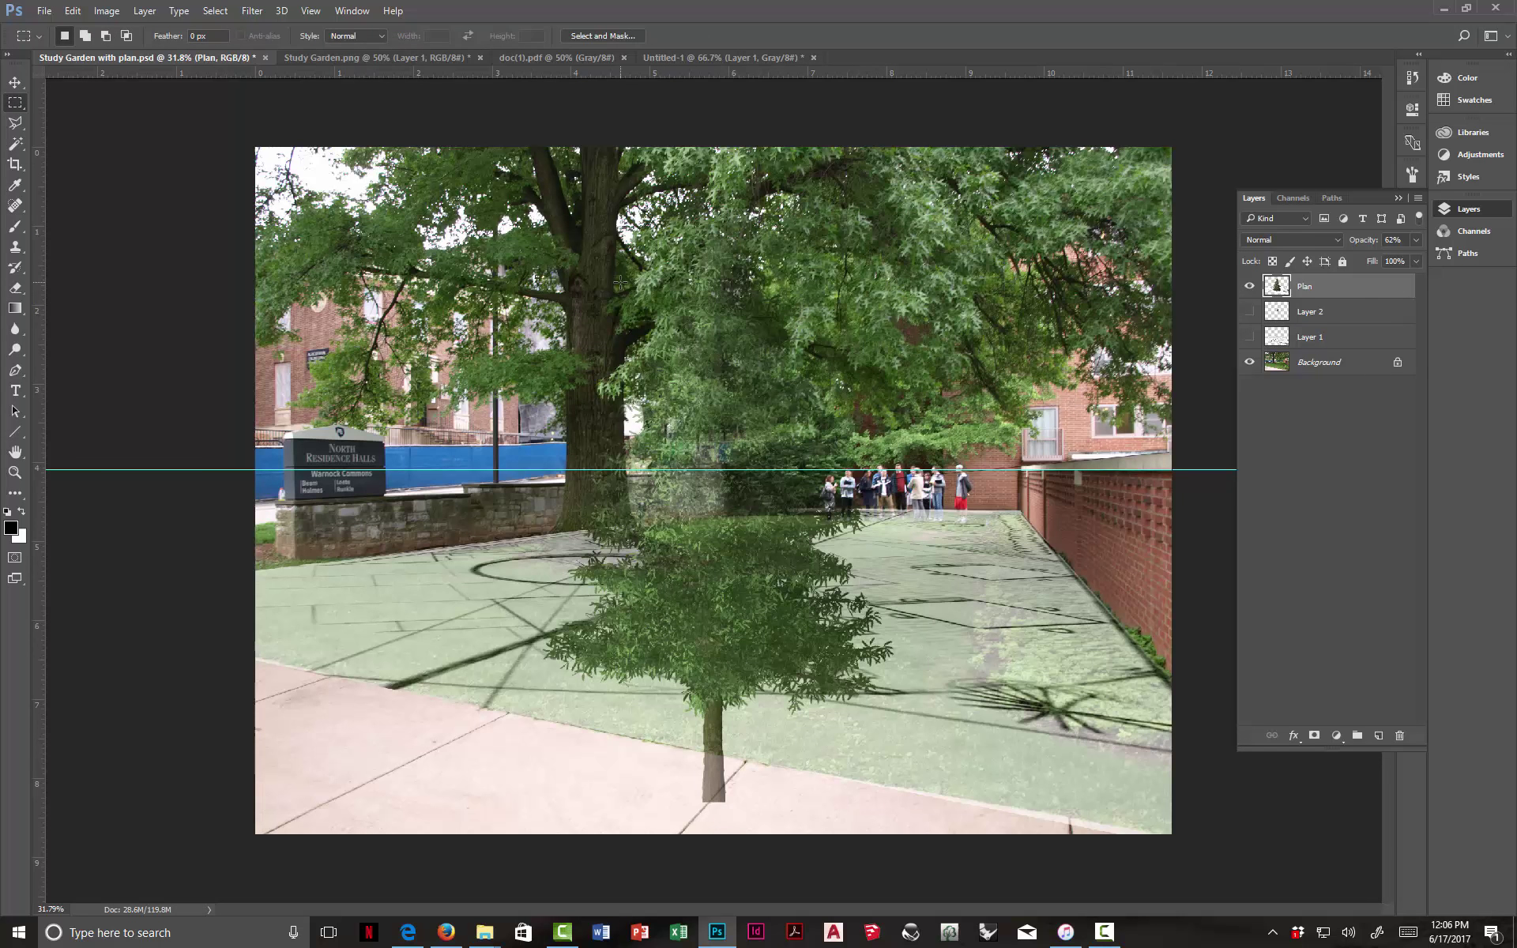
- Cancel a 75% rescale of the Plan layer, then step back twice to remove the tree
key("ctrl+t")
key("ctrl+minus")
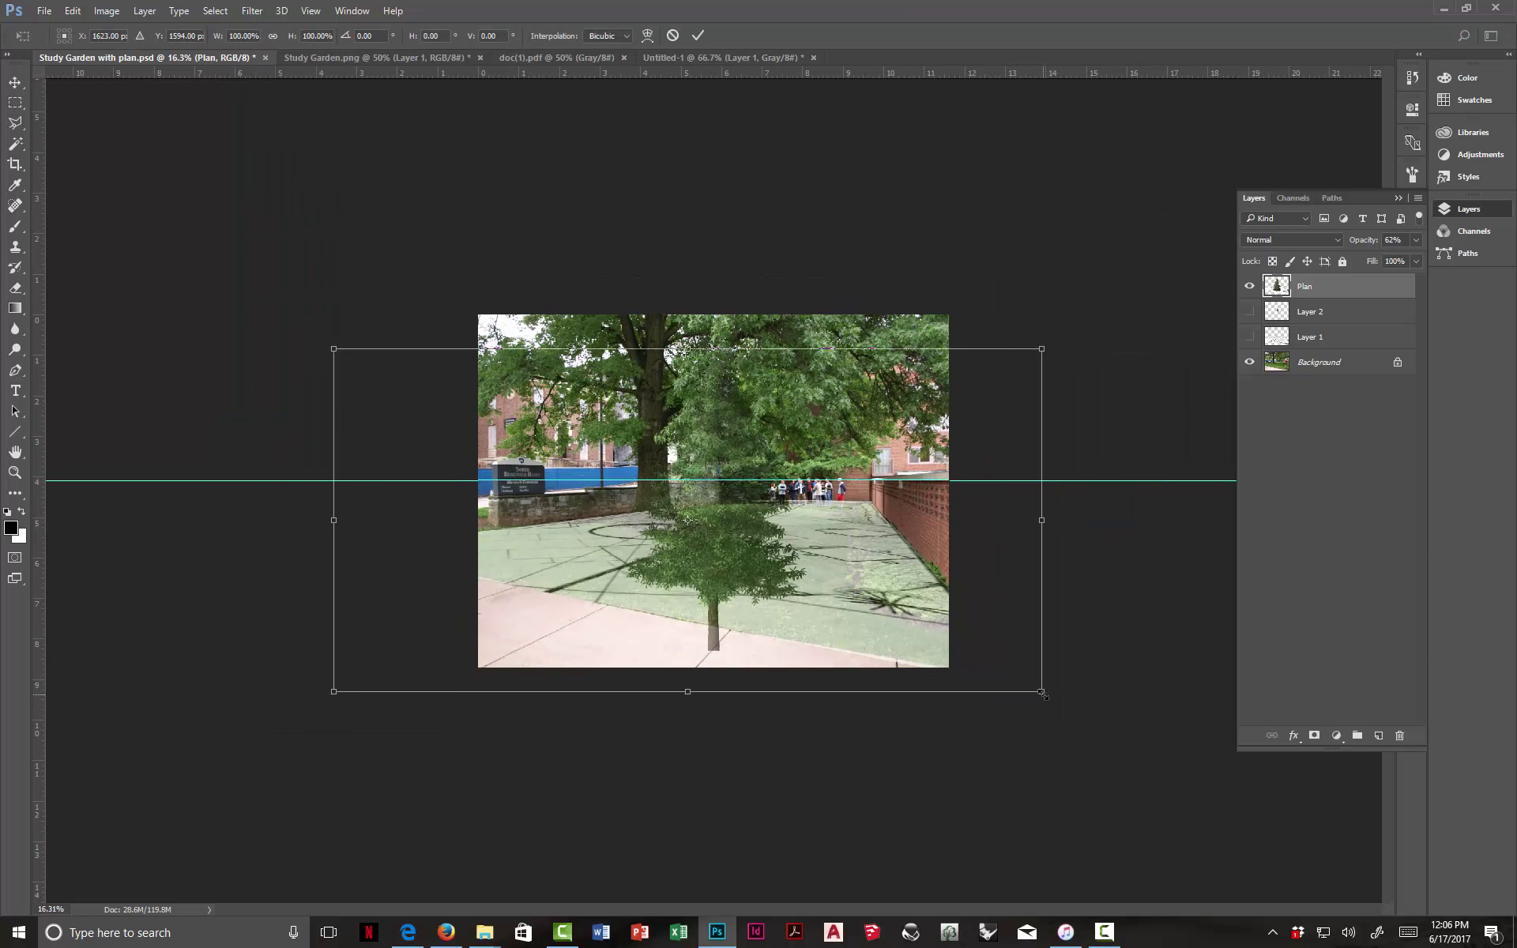
mouse_move(1044, 694)
left_mouse_down()
mouse_move(992, 633)
mouse_move(870, 608)
mouse_move(874, 590)
mouse_move(1041, 685)
left_mouse_up()
left_click(672, 36)
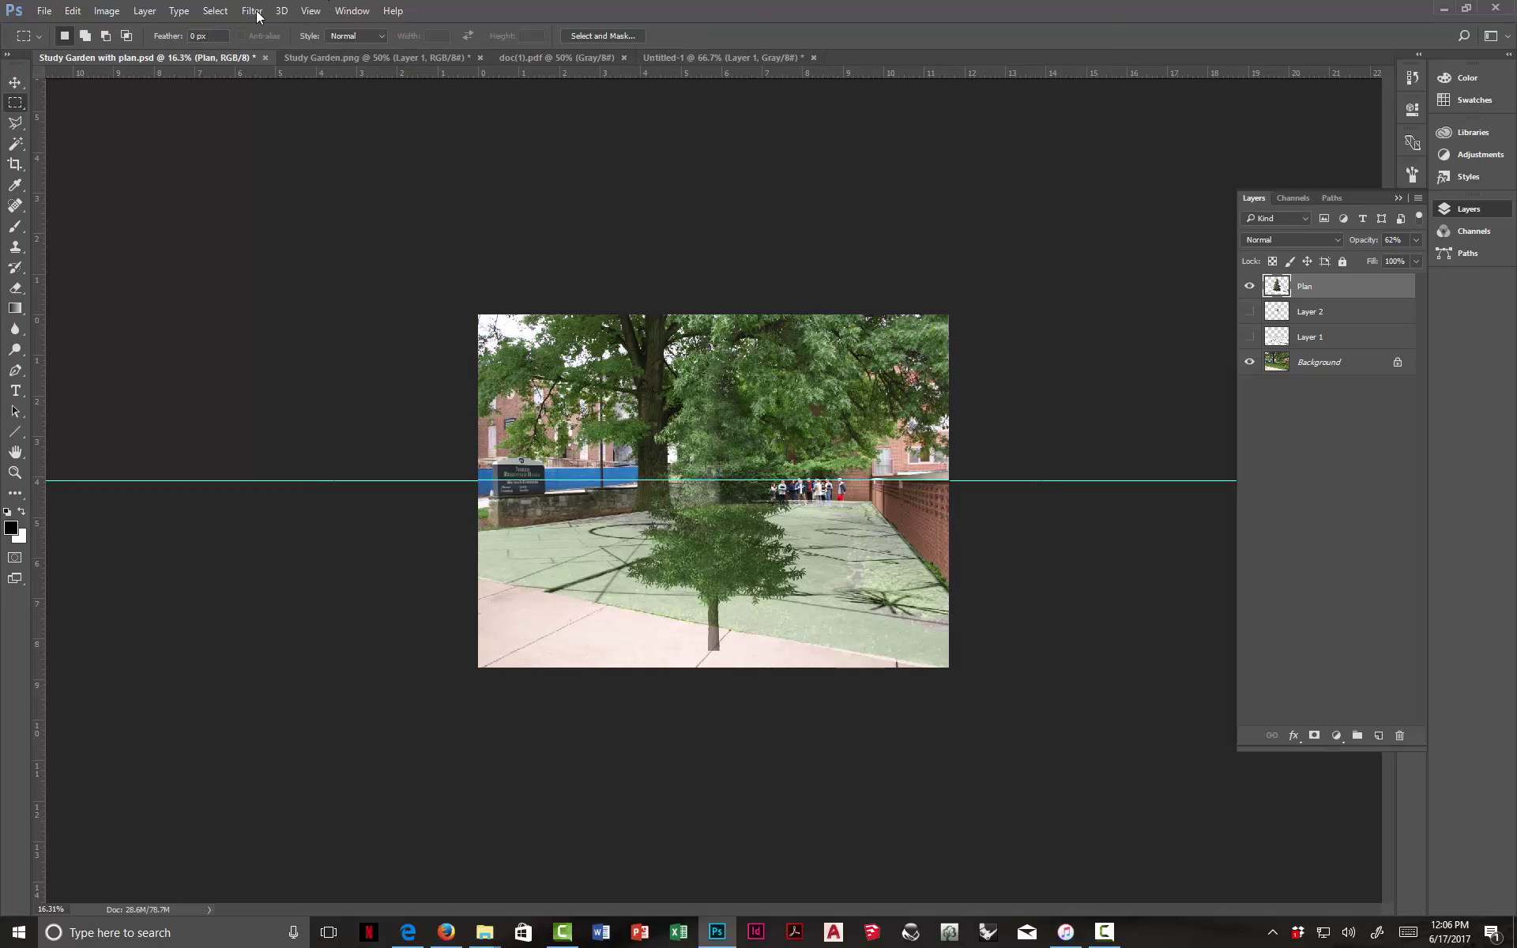
left_click(72, 11)
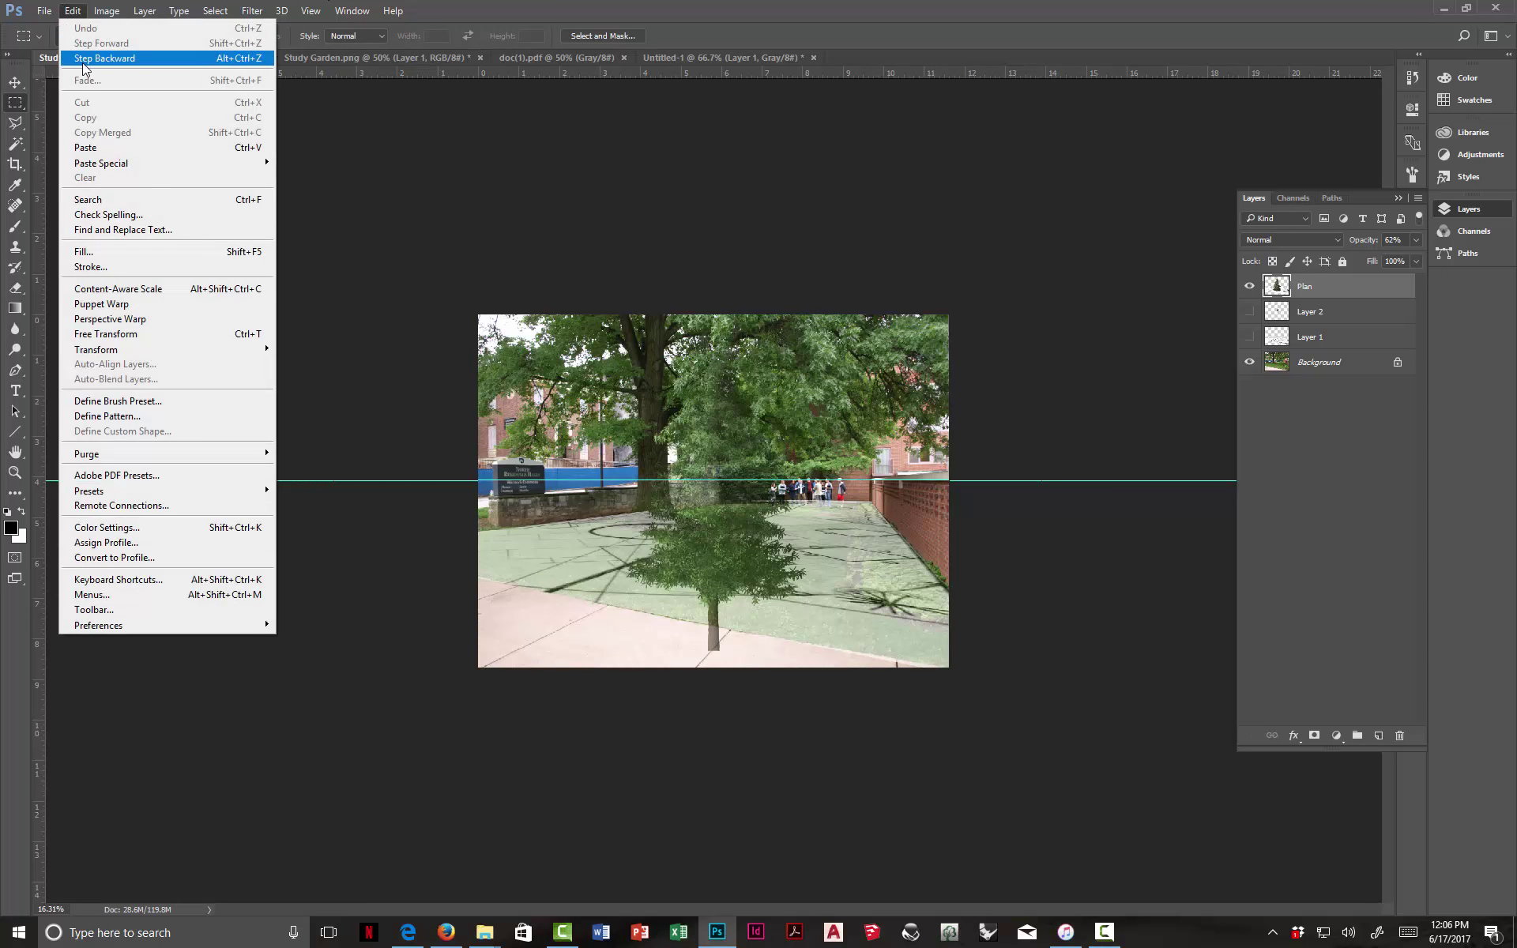
left_click(83, 60)
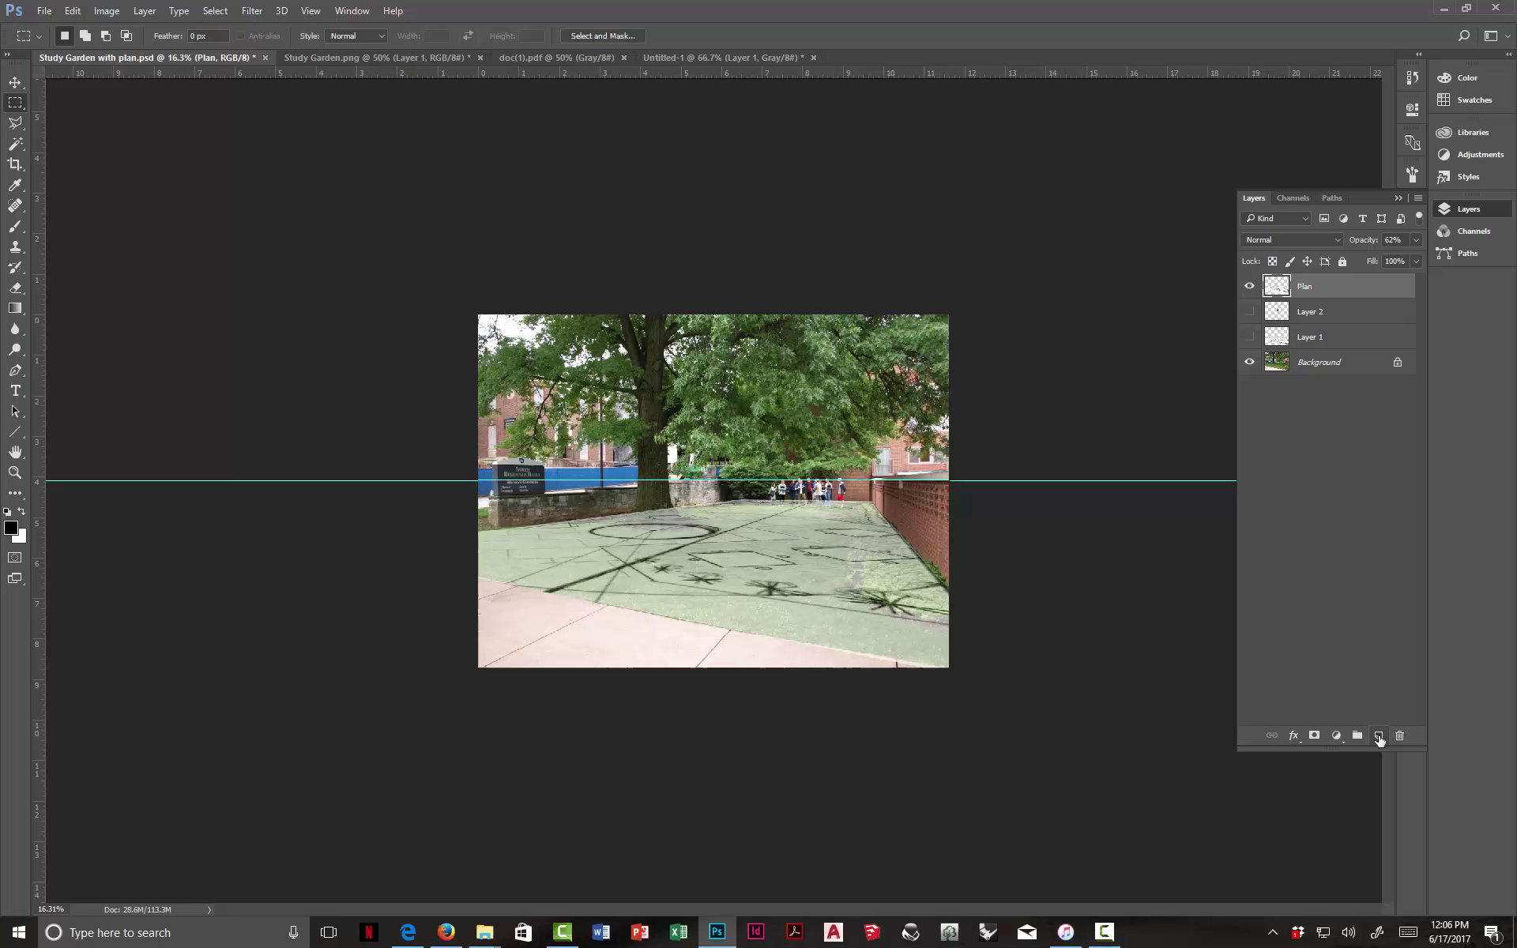
- Add a new layer named Trees and re-render the spruce tree on it
left_click(1378, 738)
double_click(1312, 286)
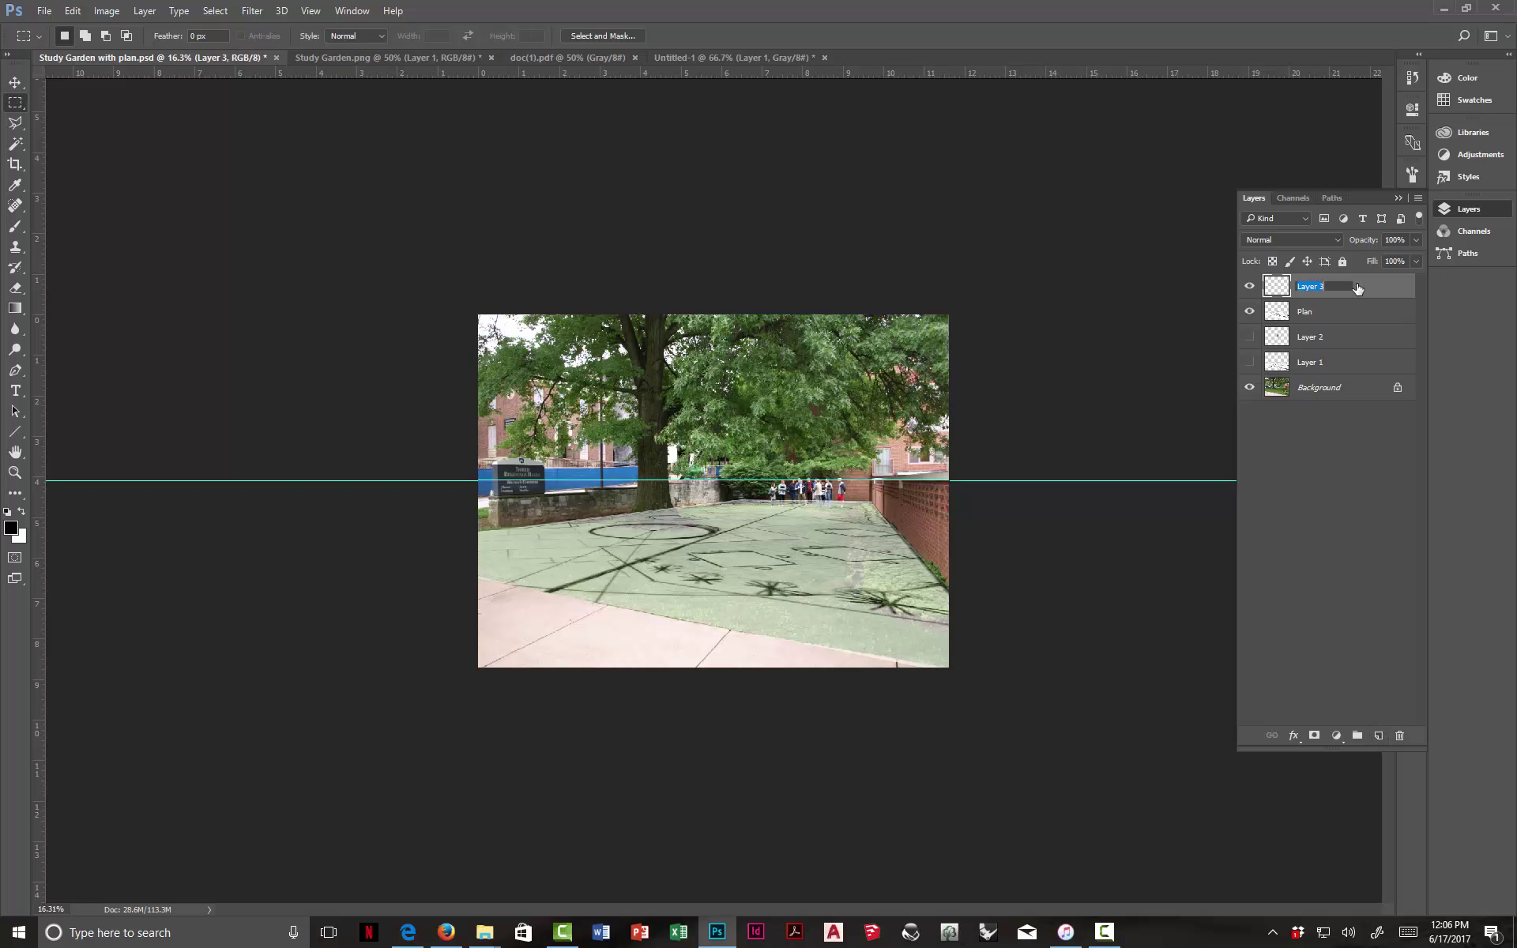
type("Trees")
key("Return")
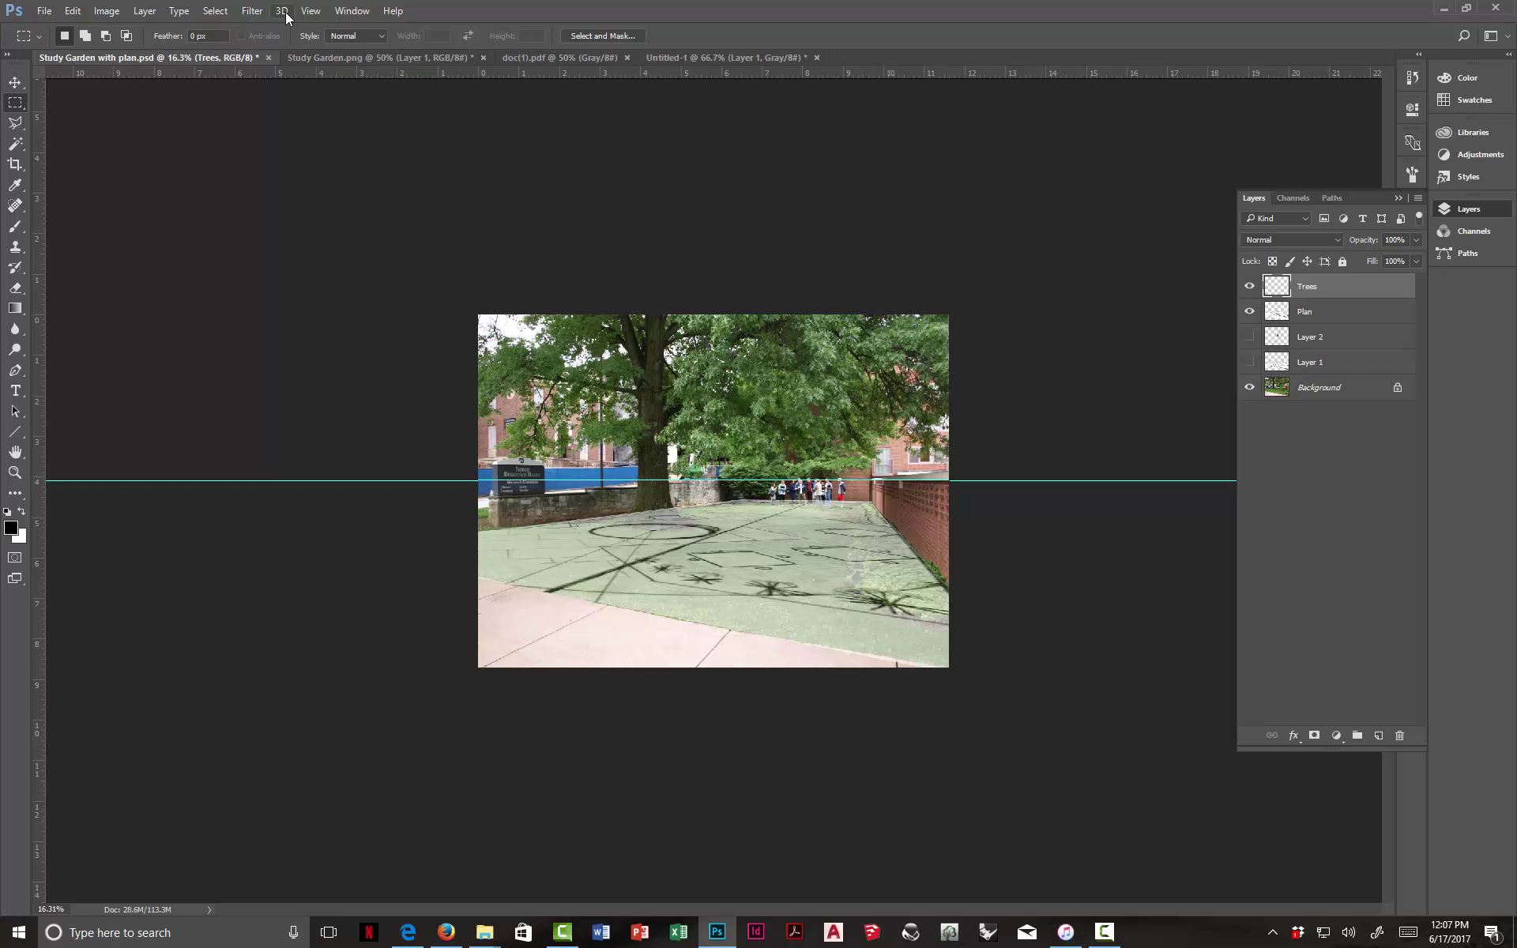
left_click(253, 12)
key("Escape")
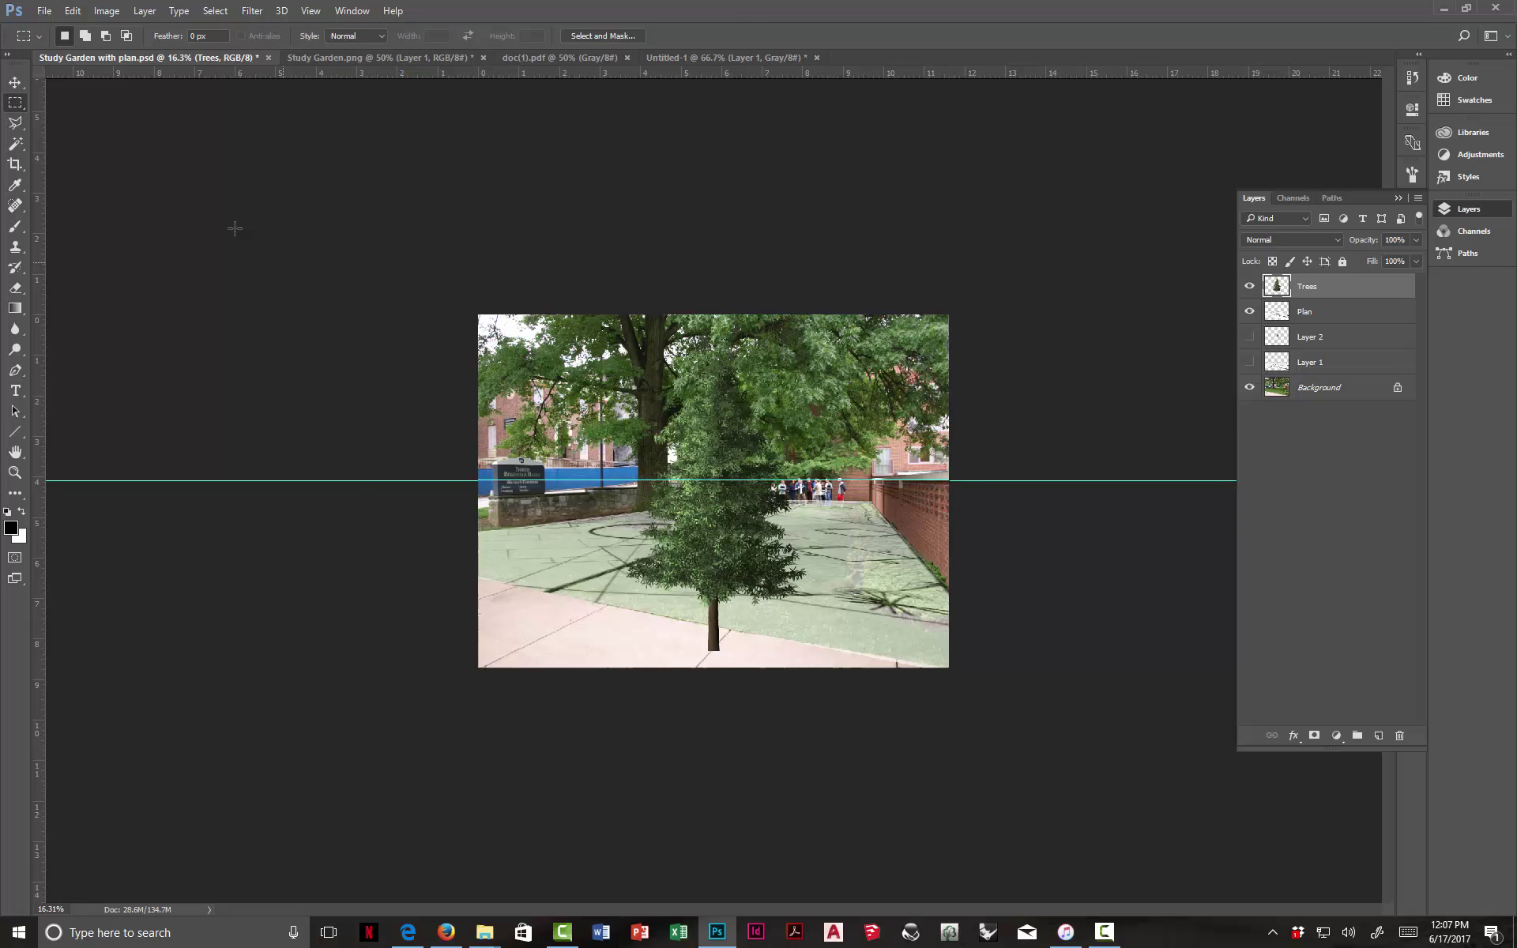
- Scale the tree to about 85.6% and place it beside the brick wall
left_click(15, 81)
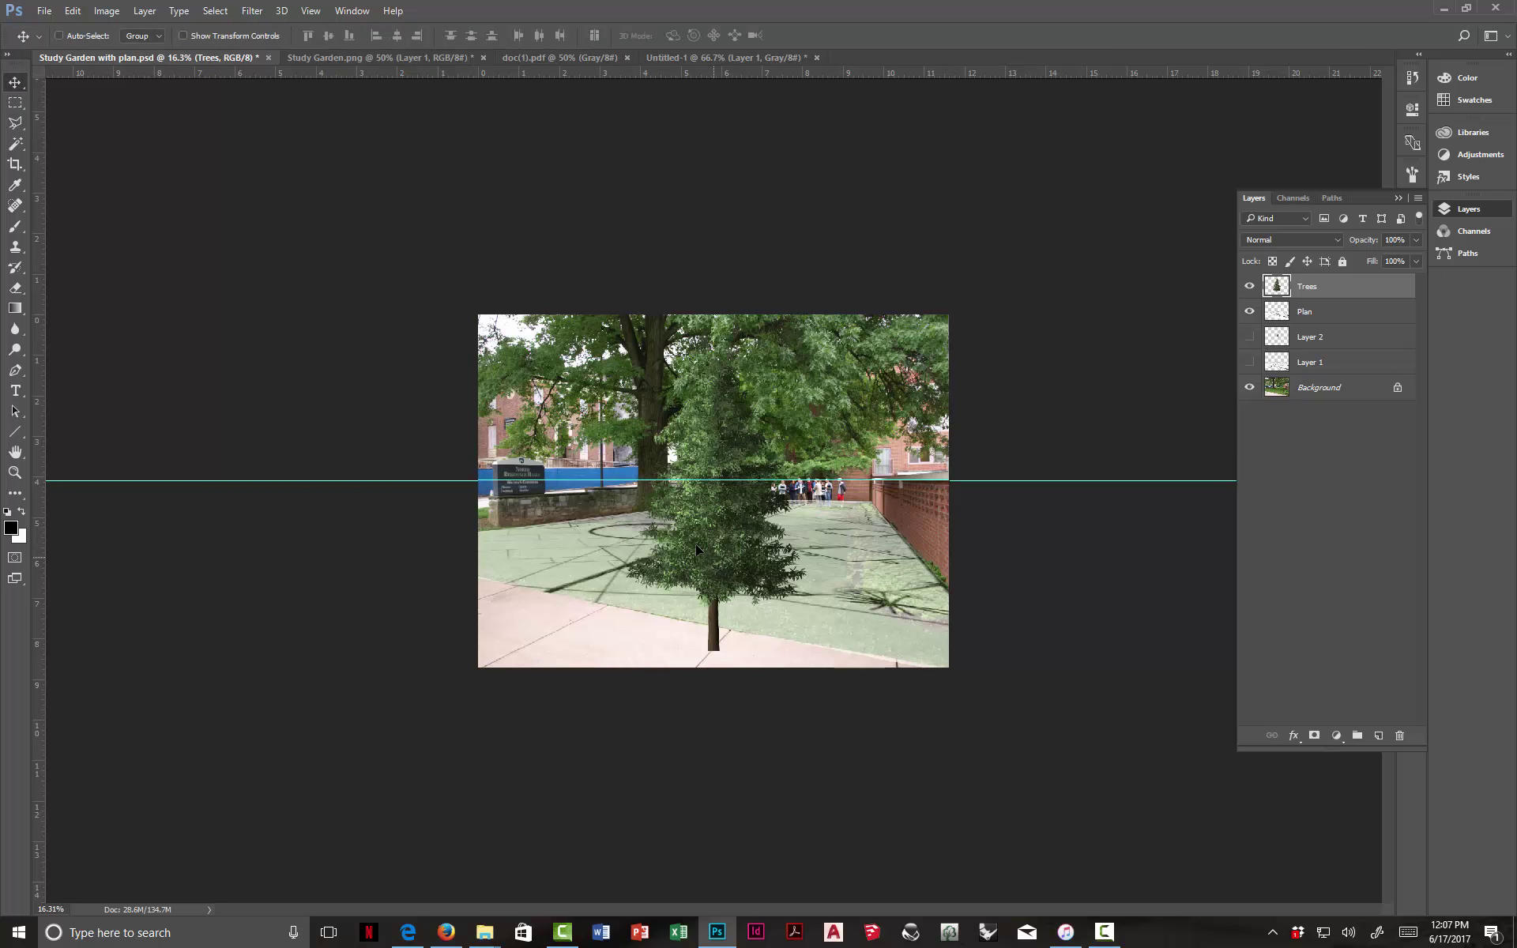
left_click_drag(713, 556, 684, 538)
key("ctrl+t")
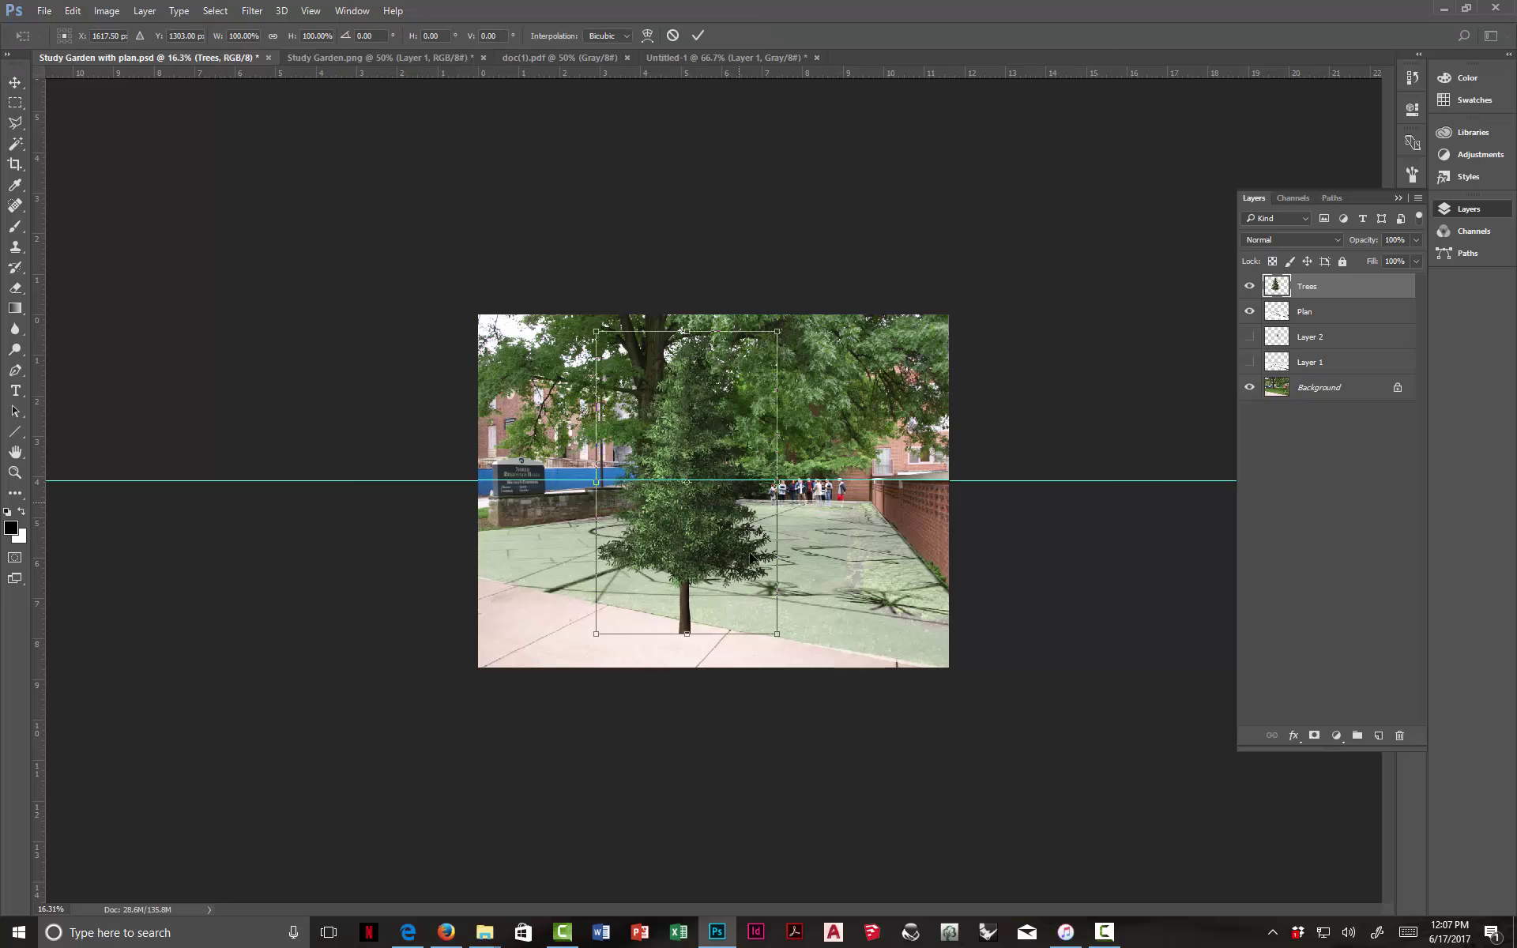
left_click_drag(777, 634, 898, 558)
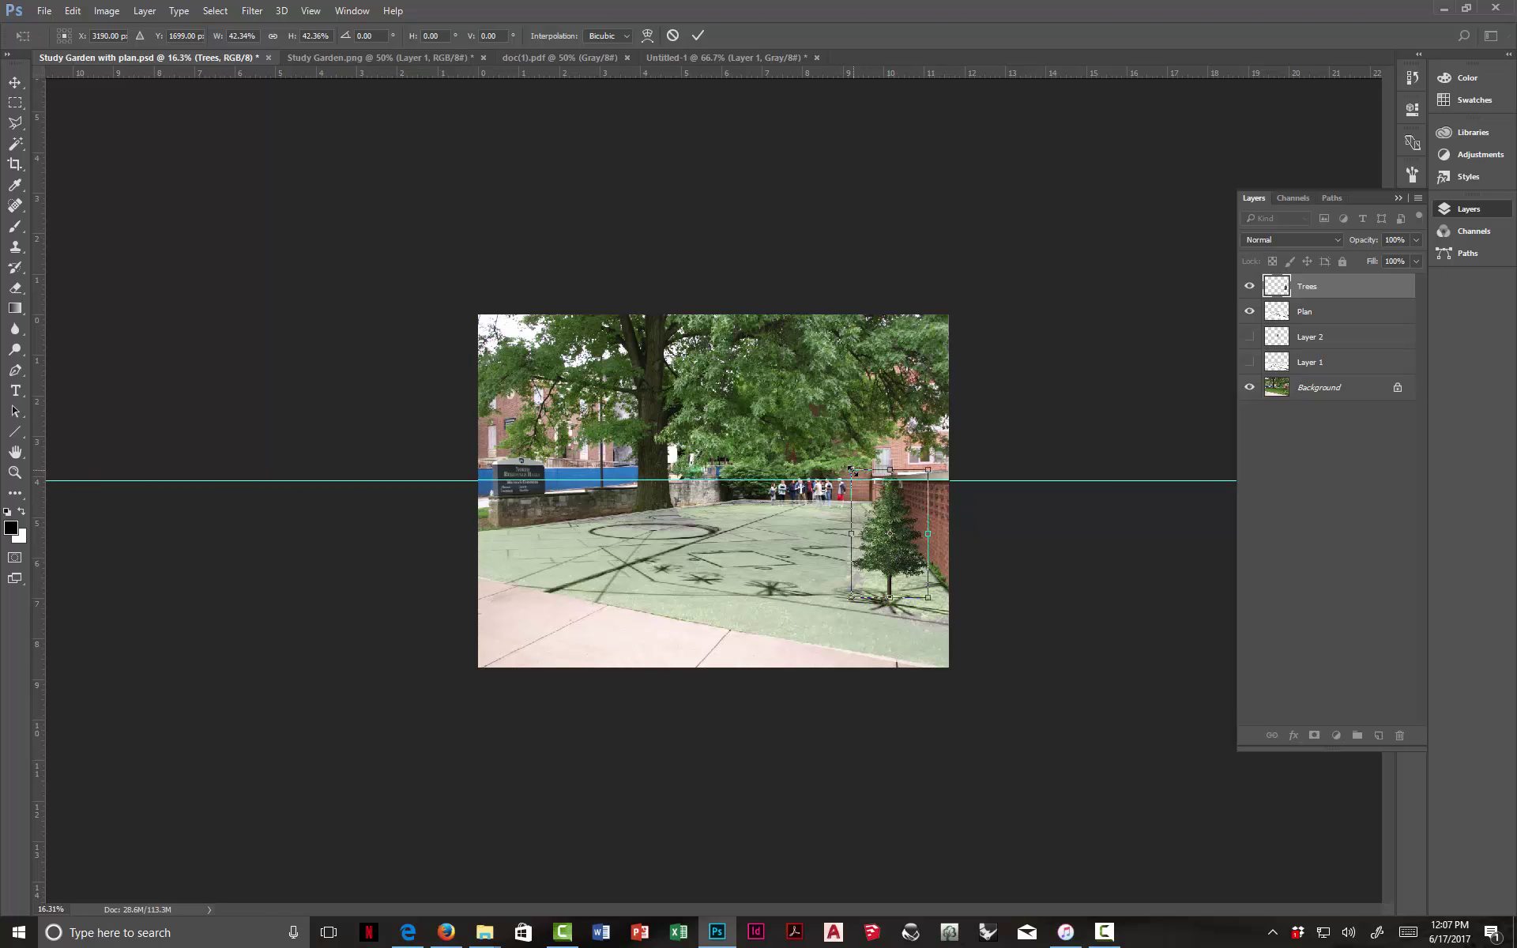
left_click_drag(851, 470, 739, 360)
left_click_drag(839, 491, 873, 544)
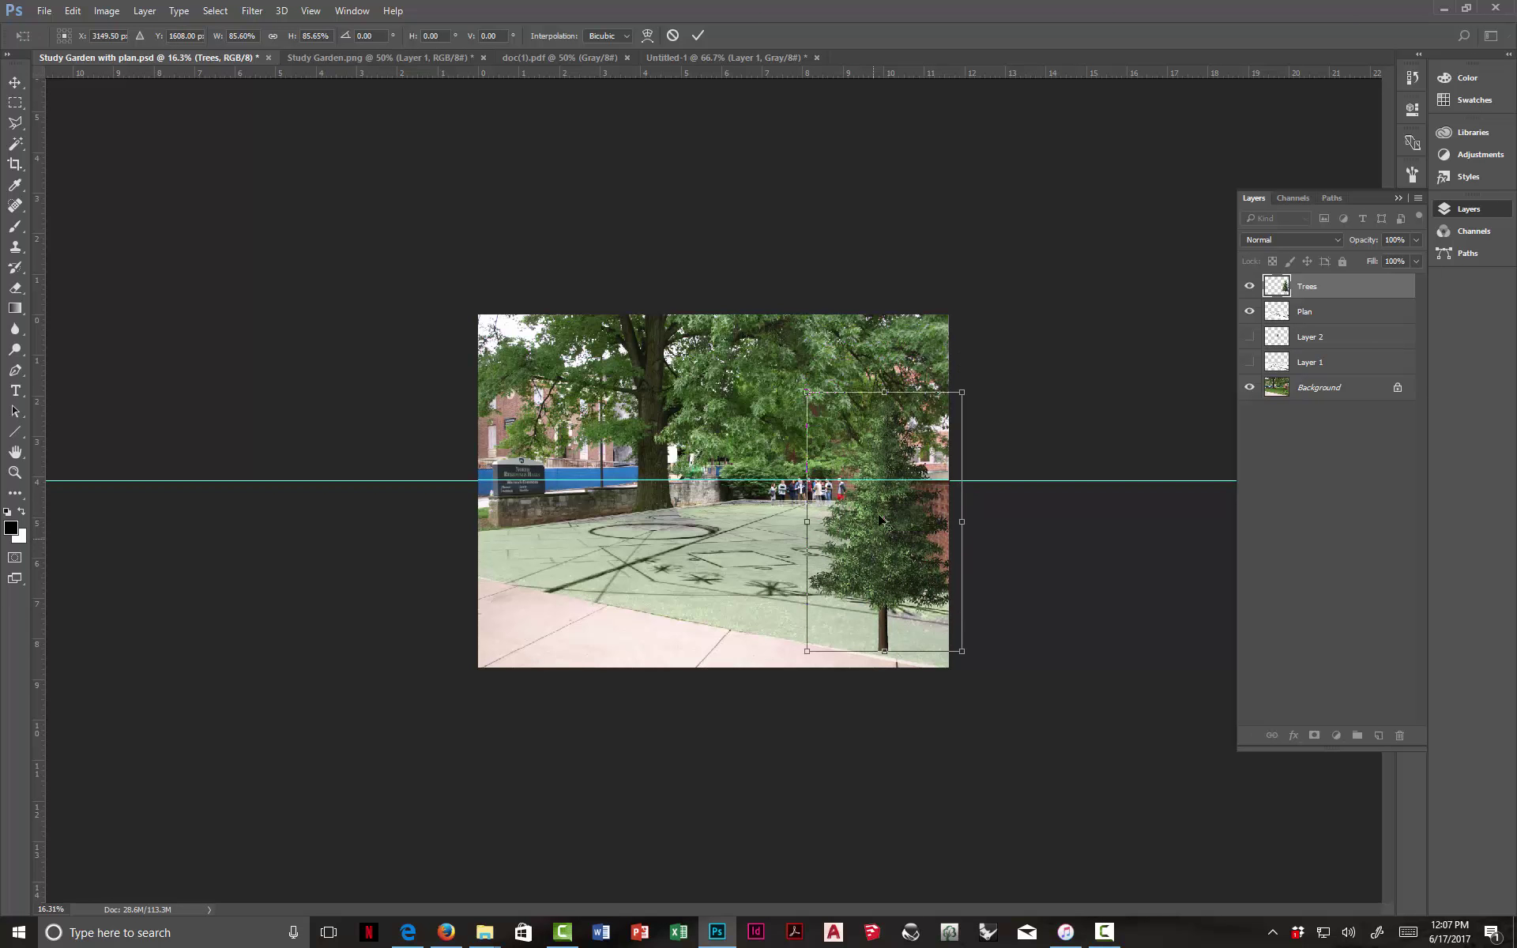
left_click(699, 36)
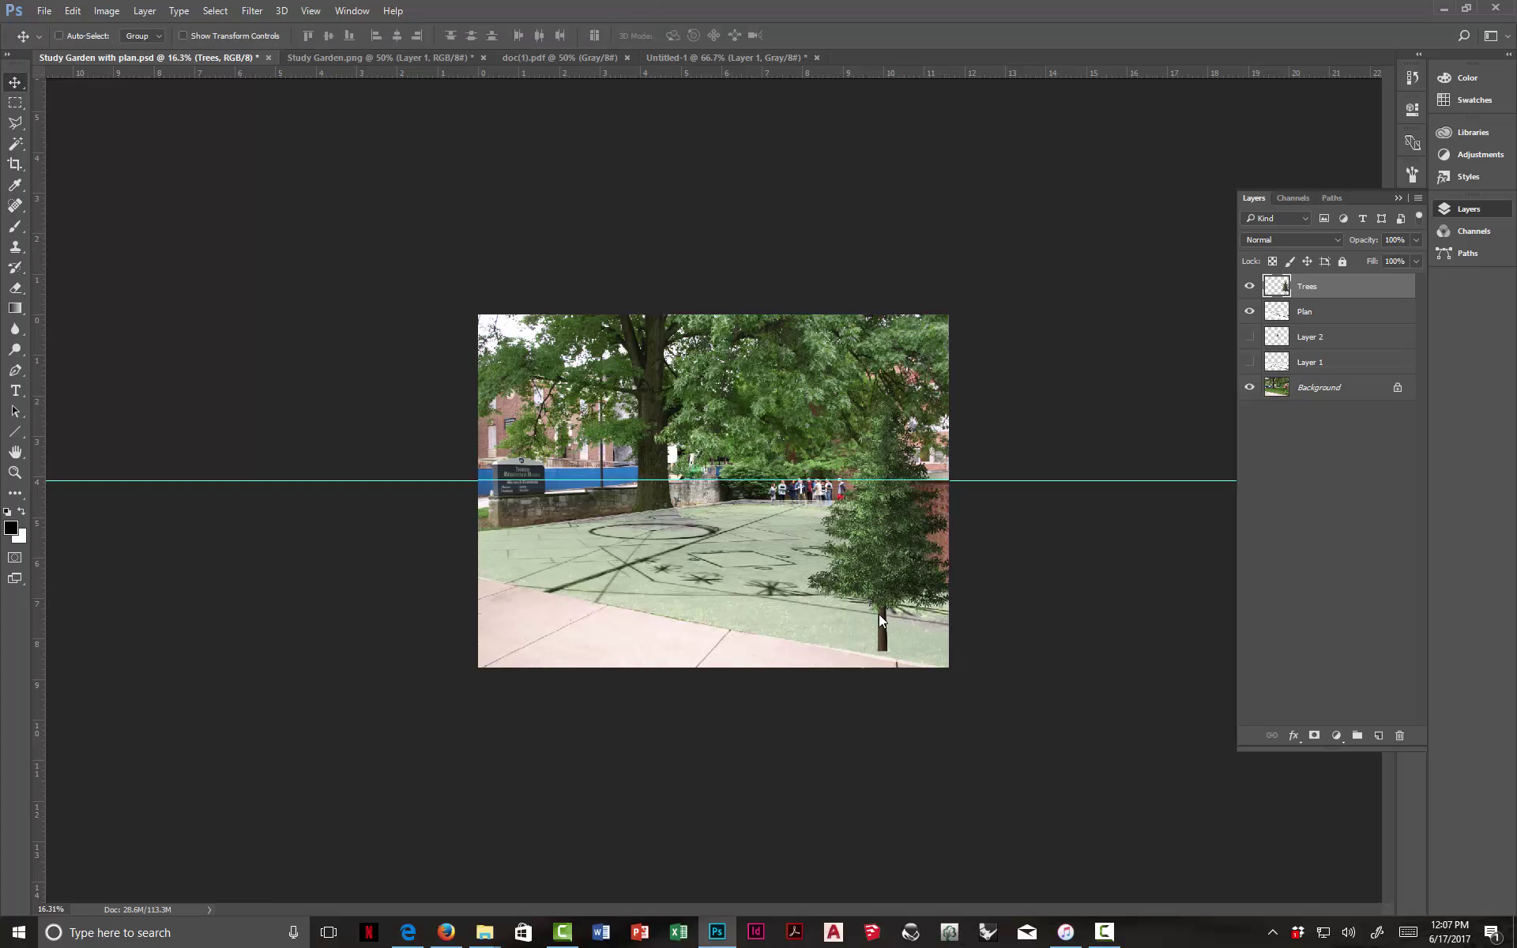
- With an enlarged Eraser brush, erase the spruce's trunk below its foliage on the Trees layer
key("e")
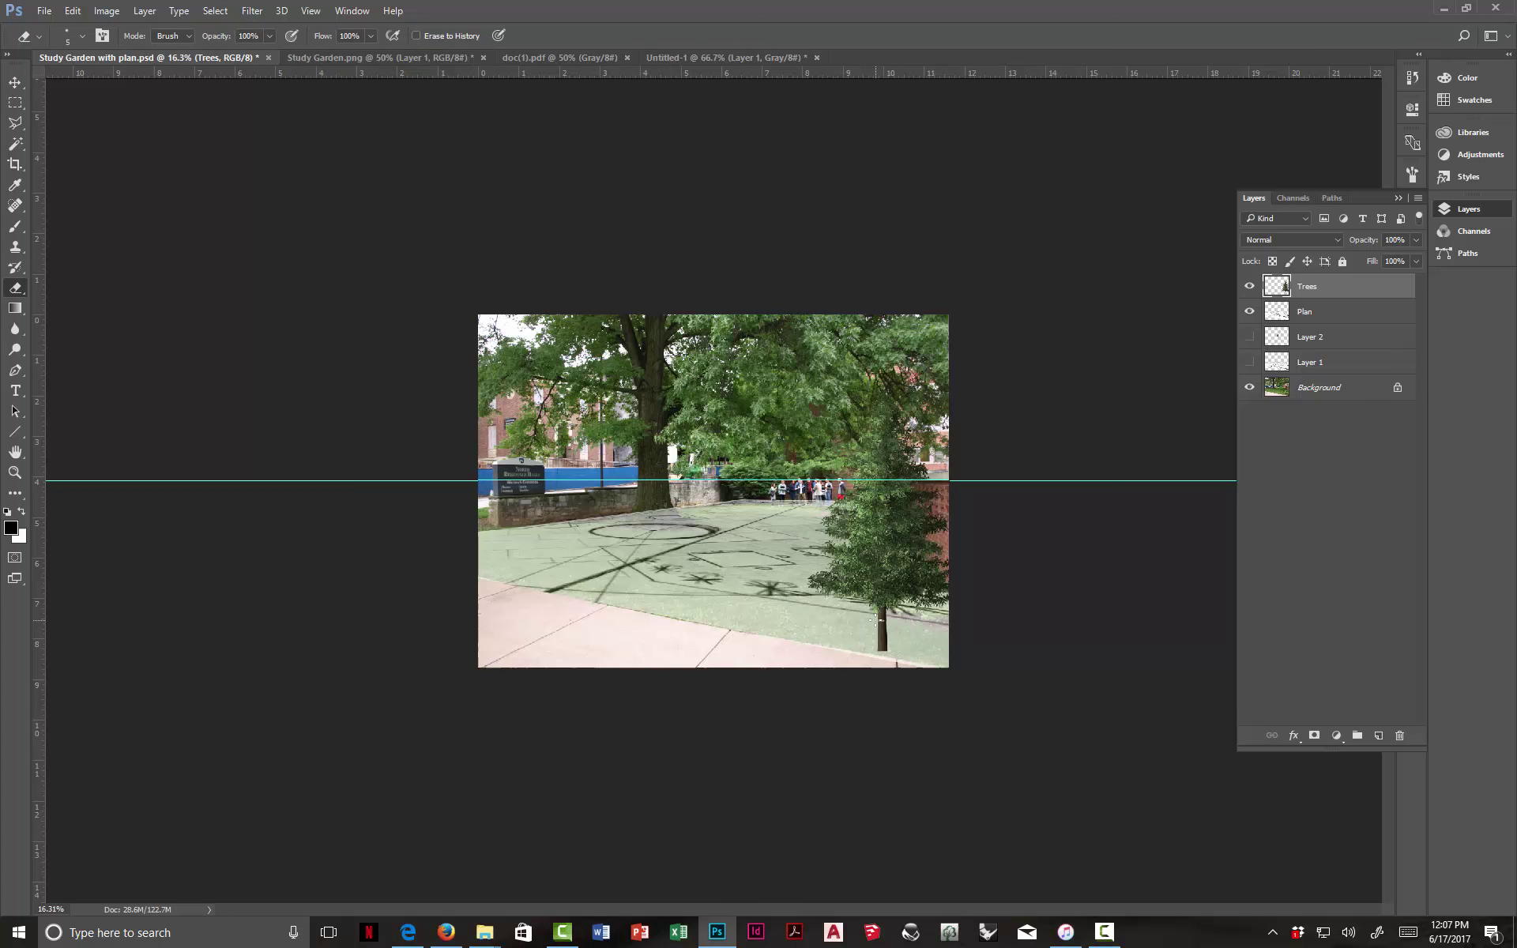
key("bracketright")
key("bracketright")
key("bracketright")
key("bracketright")
key("bracketright")
key("bracketright")
key("bracketright")
key("bracketright")
key("bracketright")
key("bracketright")
key("bracketright")
left_click_drag(885, 618, 883, 647)
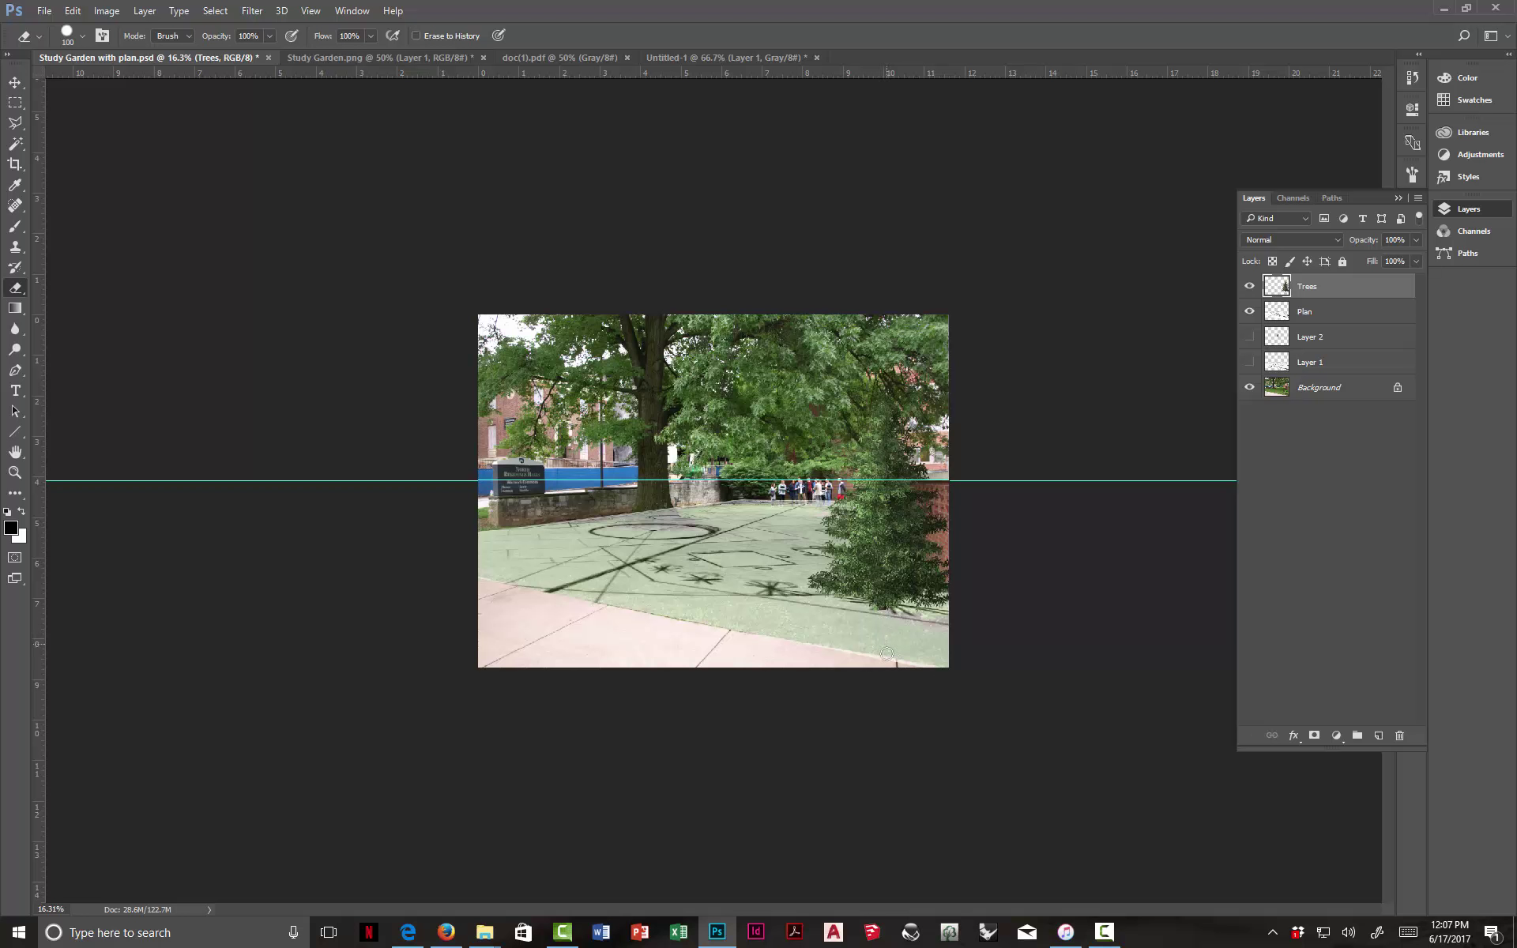